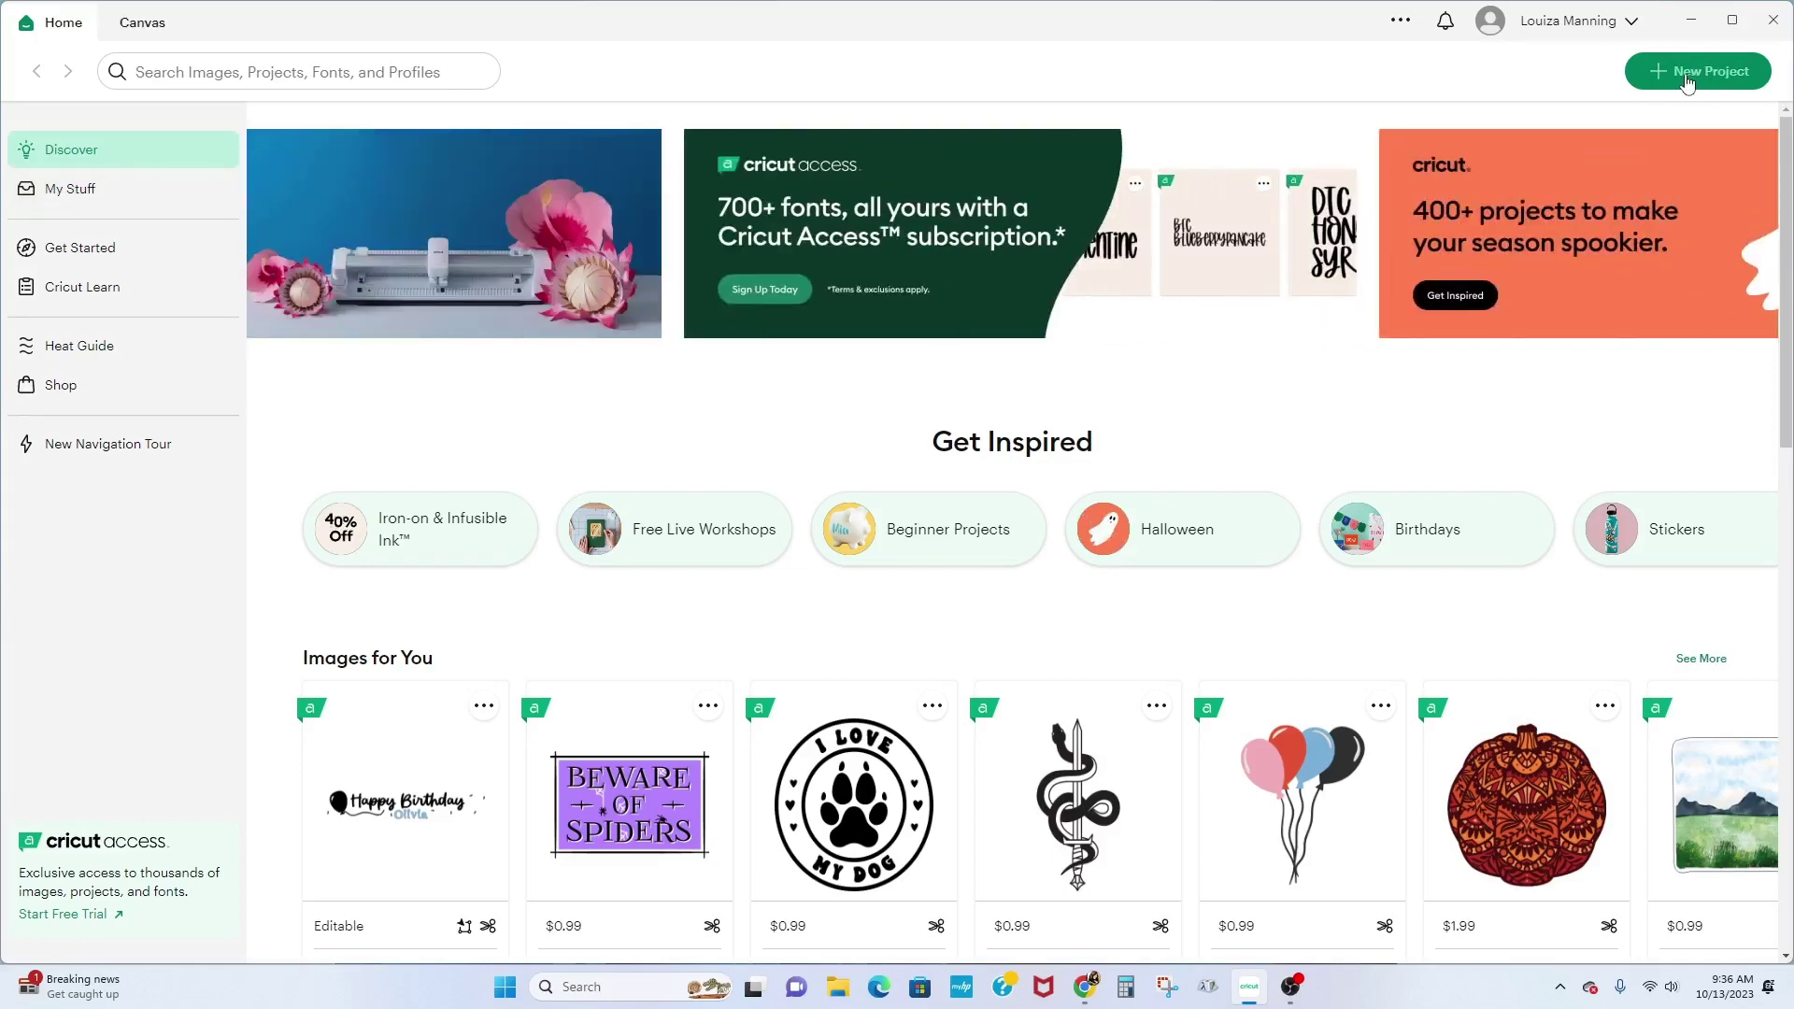
Step: Start a new project and cycle the canvas background through its full-grid and partial-grid styles, ending with no grid
{"action": "left_click", "coordinate": [1687, 75]}
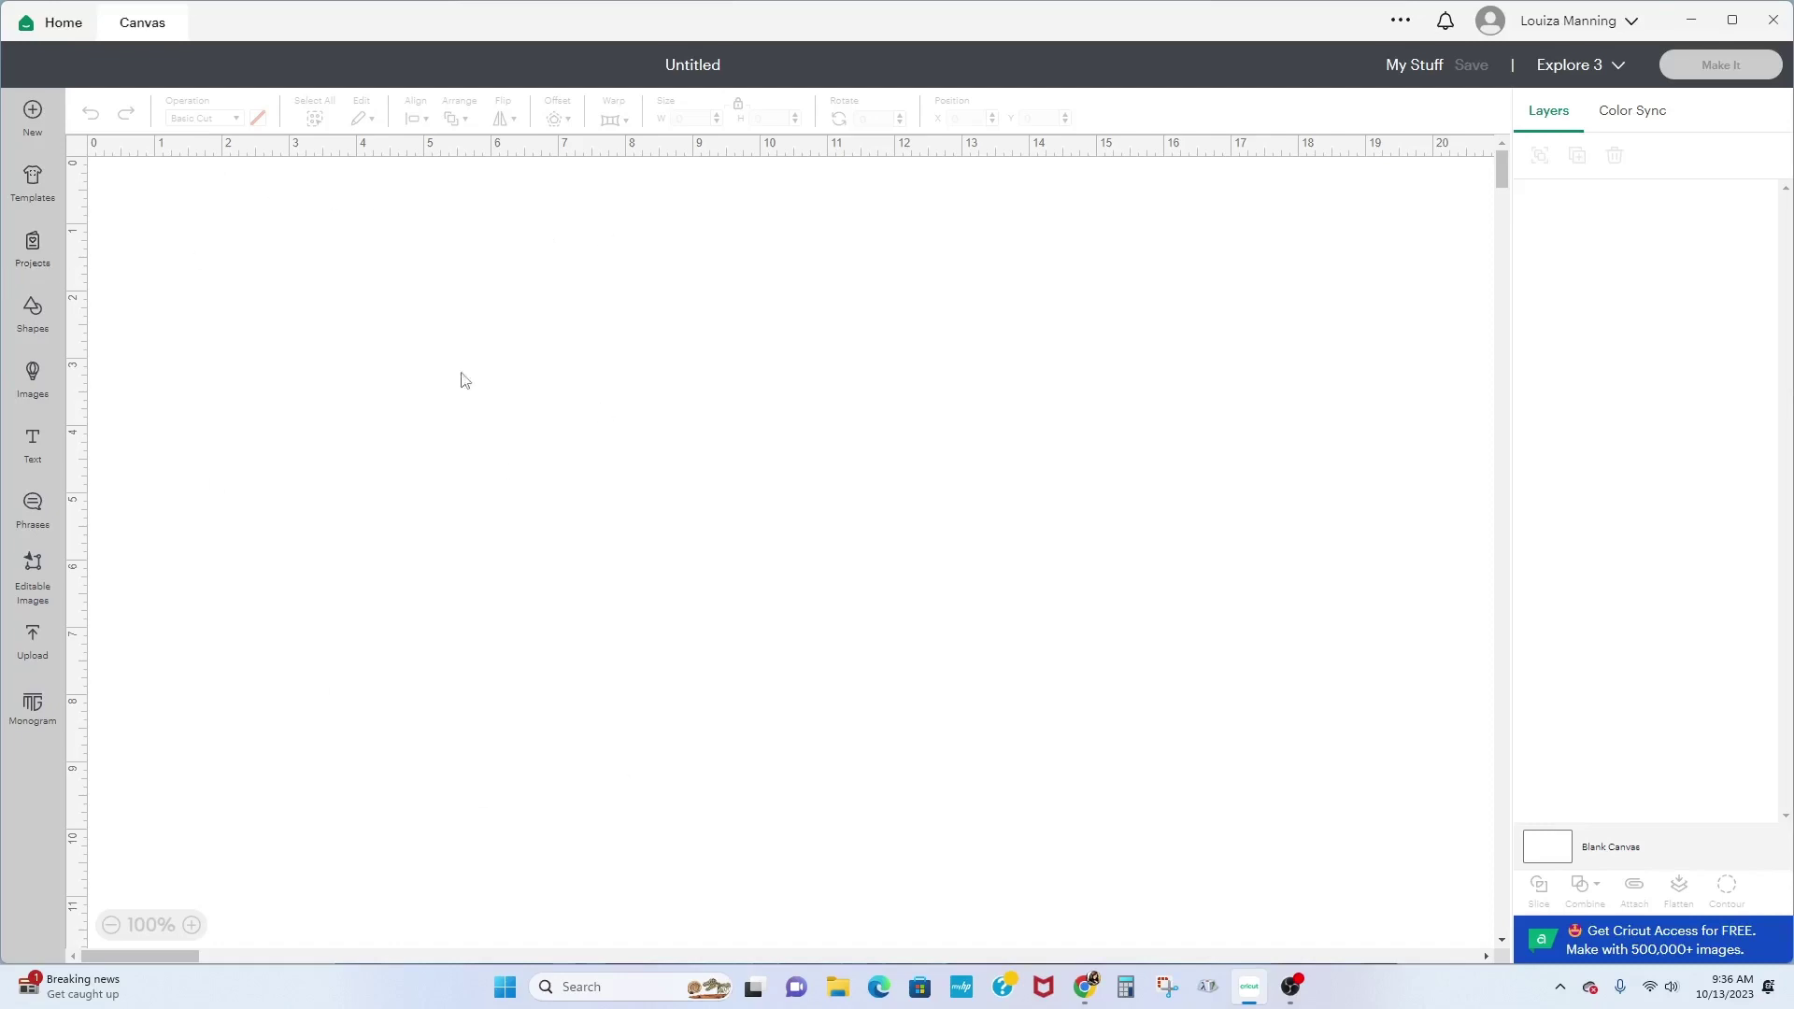
{"action": "left_click", "coordinate": [75, 156]}
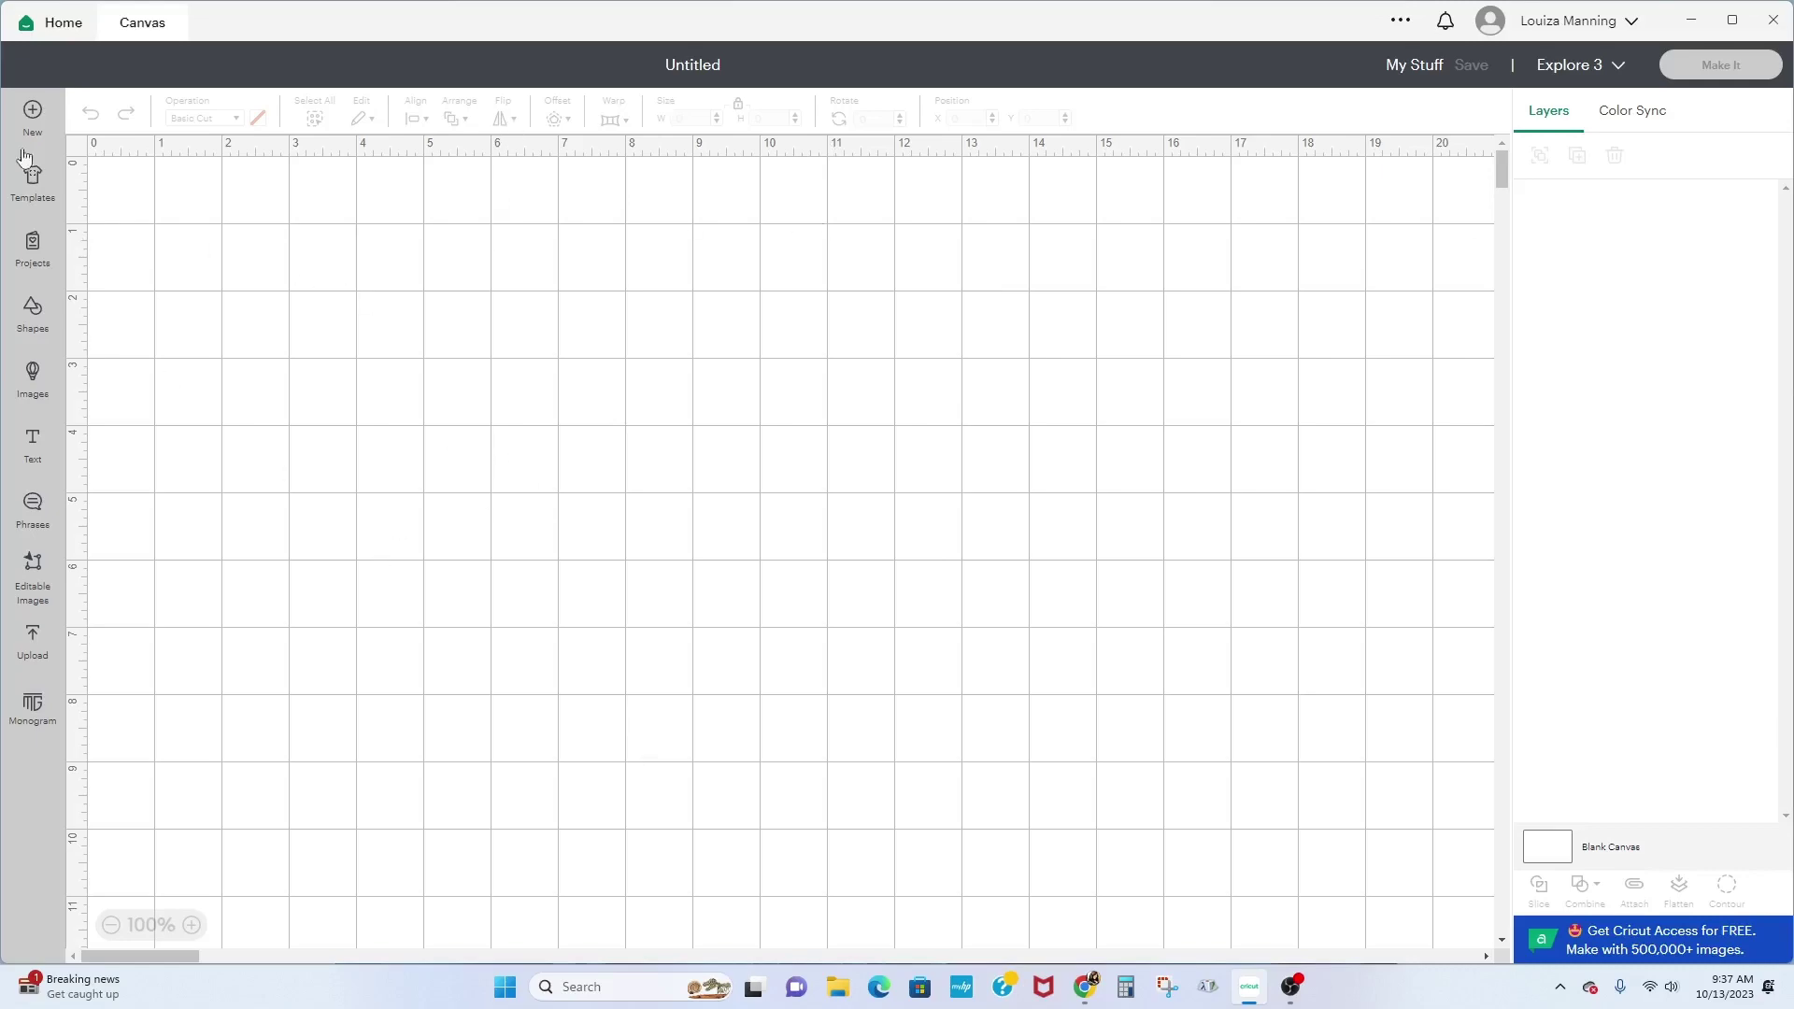
{"action": "left_click", "coordinate": [73, 149]}
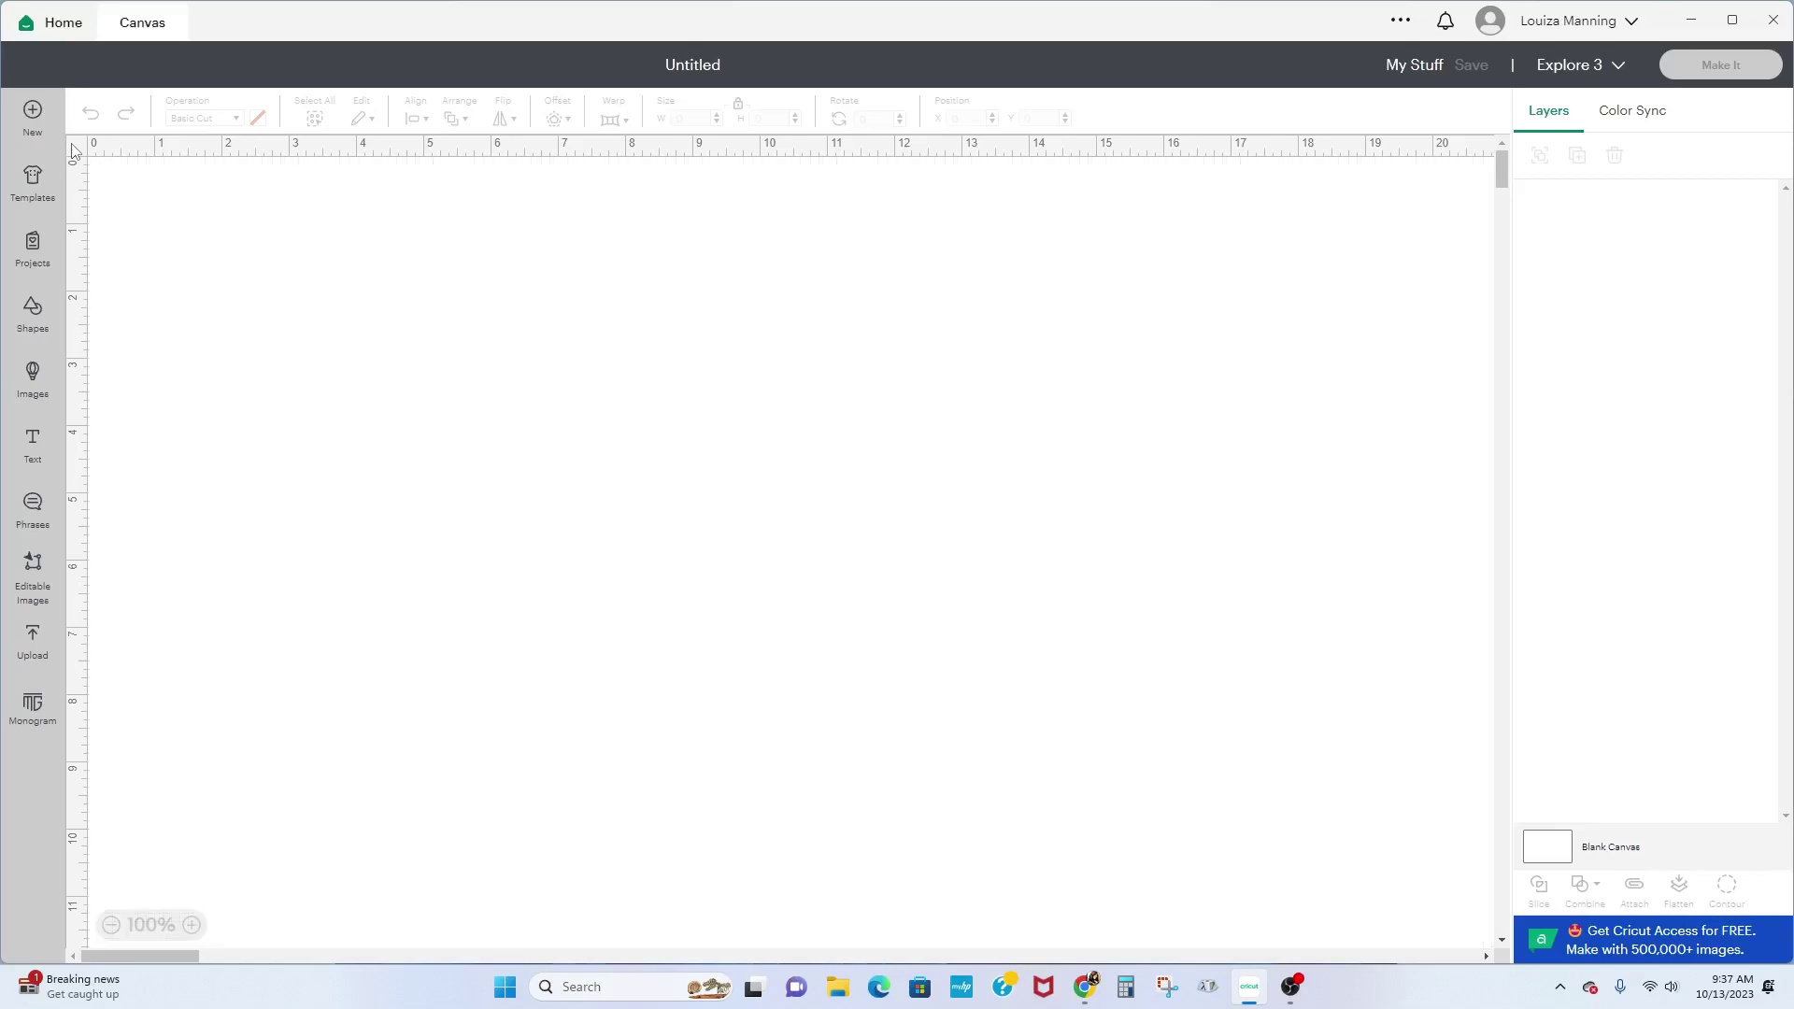
{"action": "left_click", "coordinate": [73, 150]}
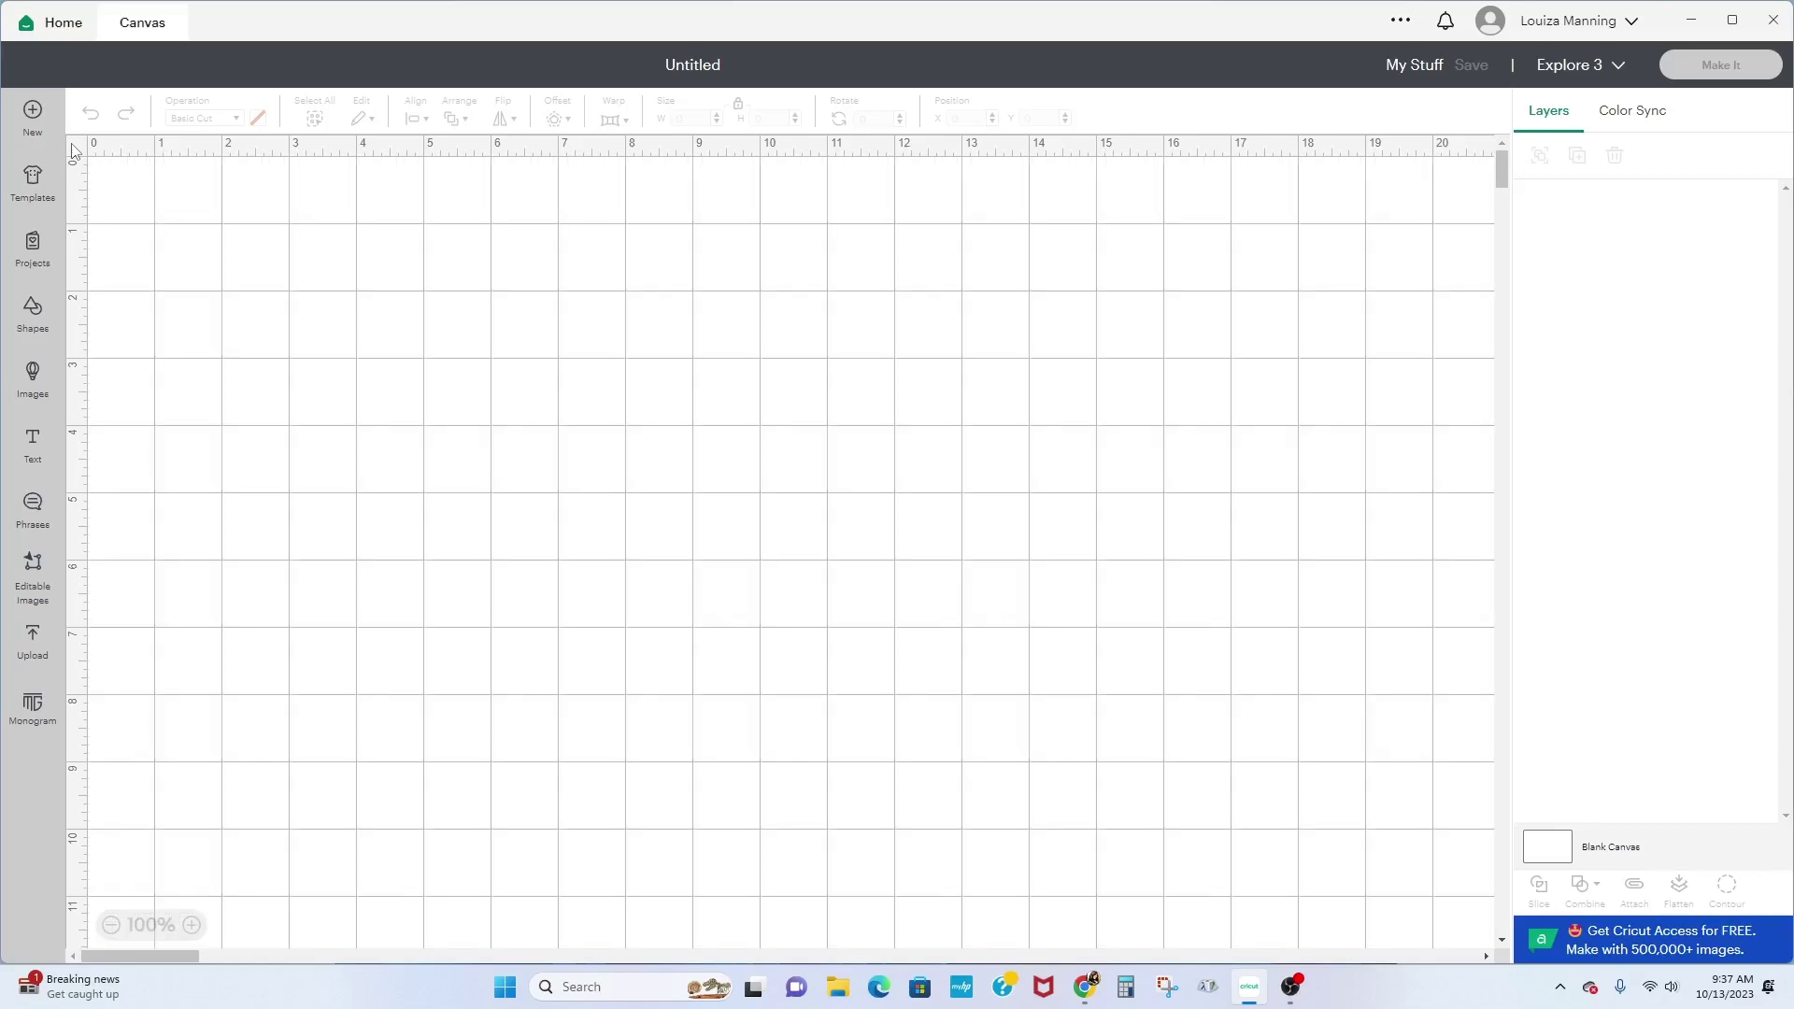
{"action": "left_click", "coordinate": [73, 149]}
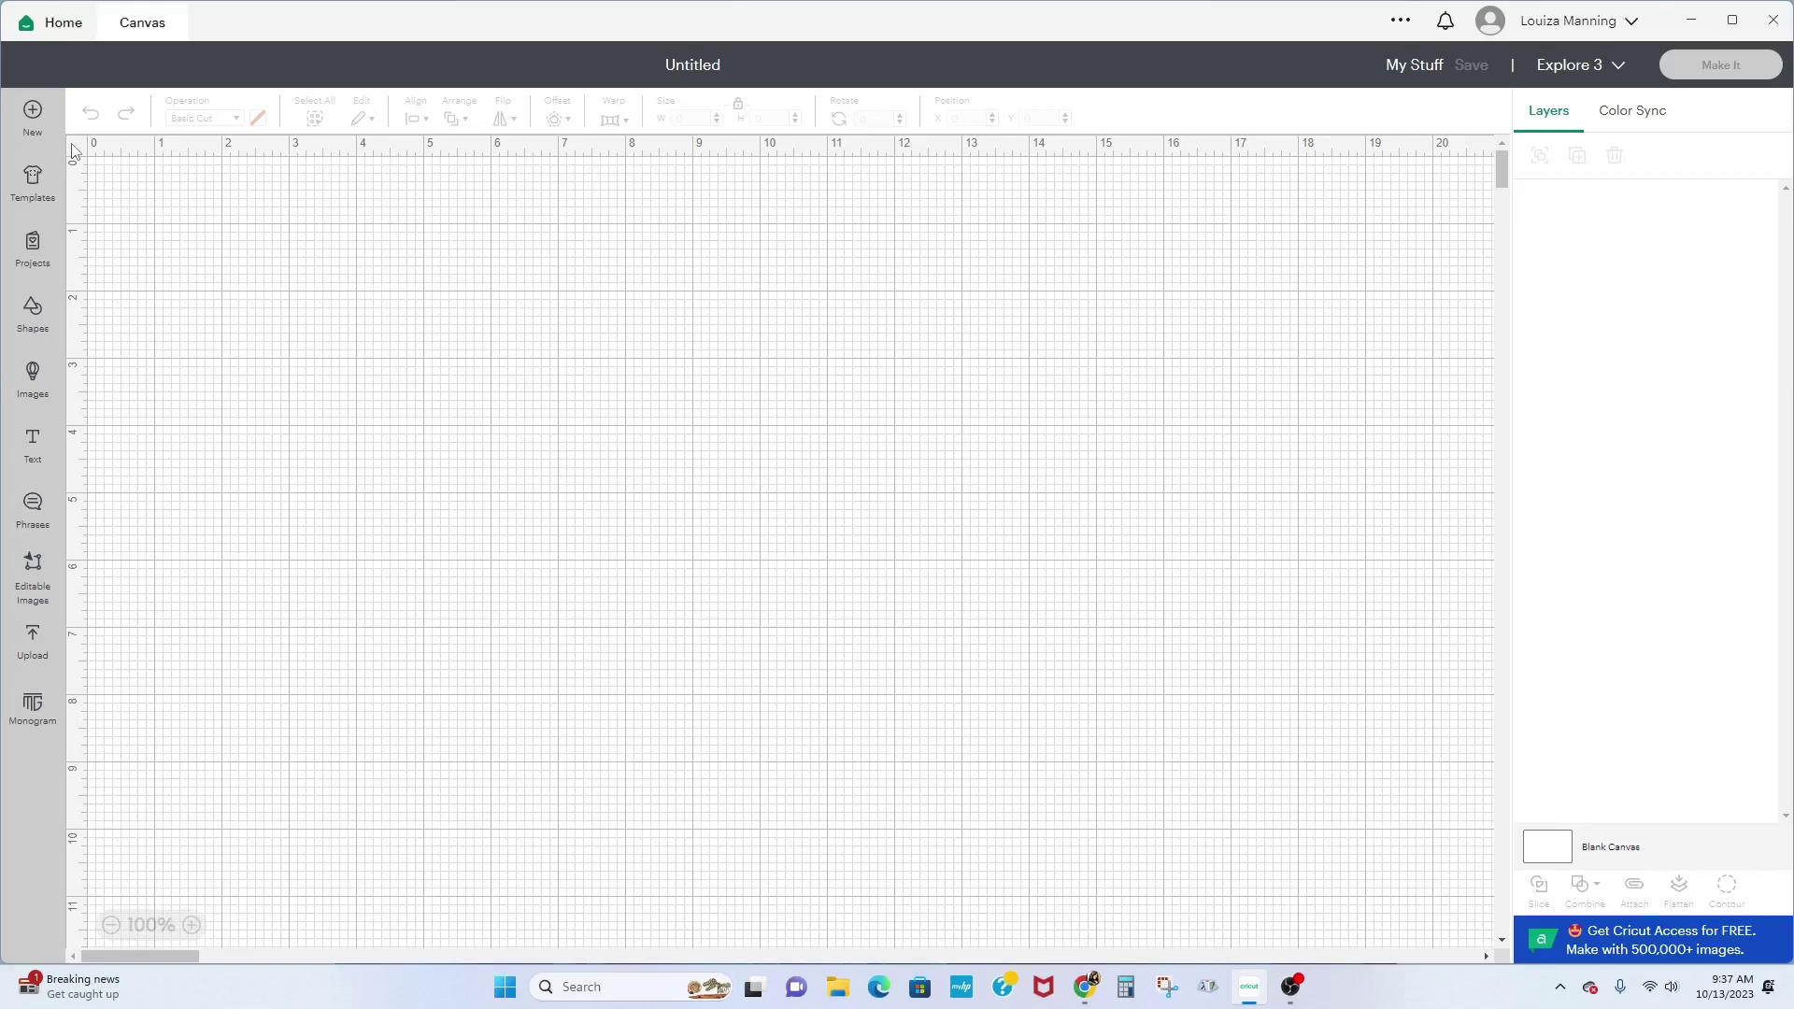
{"action": "left_click", "coordinate": [73, 149]}
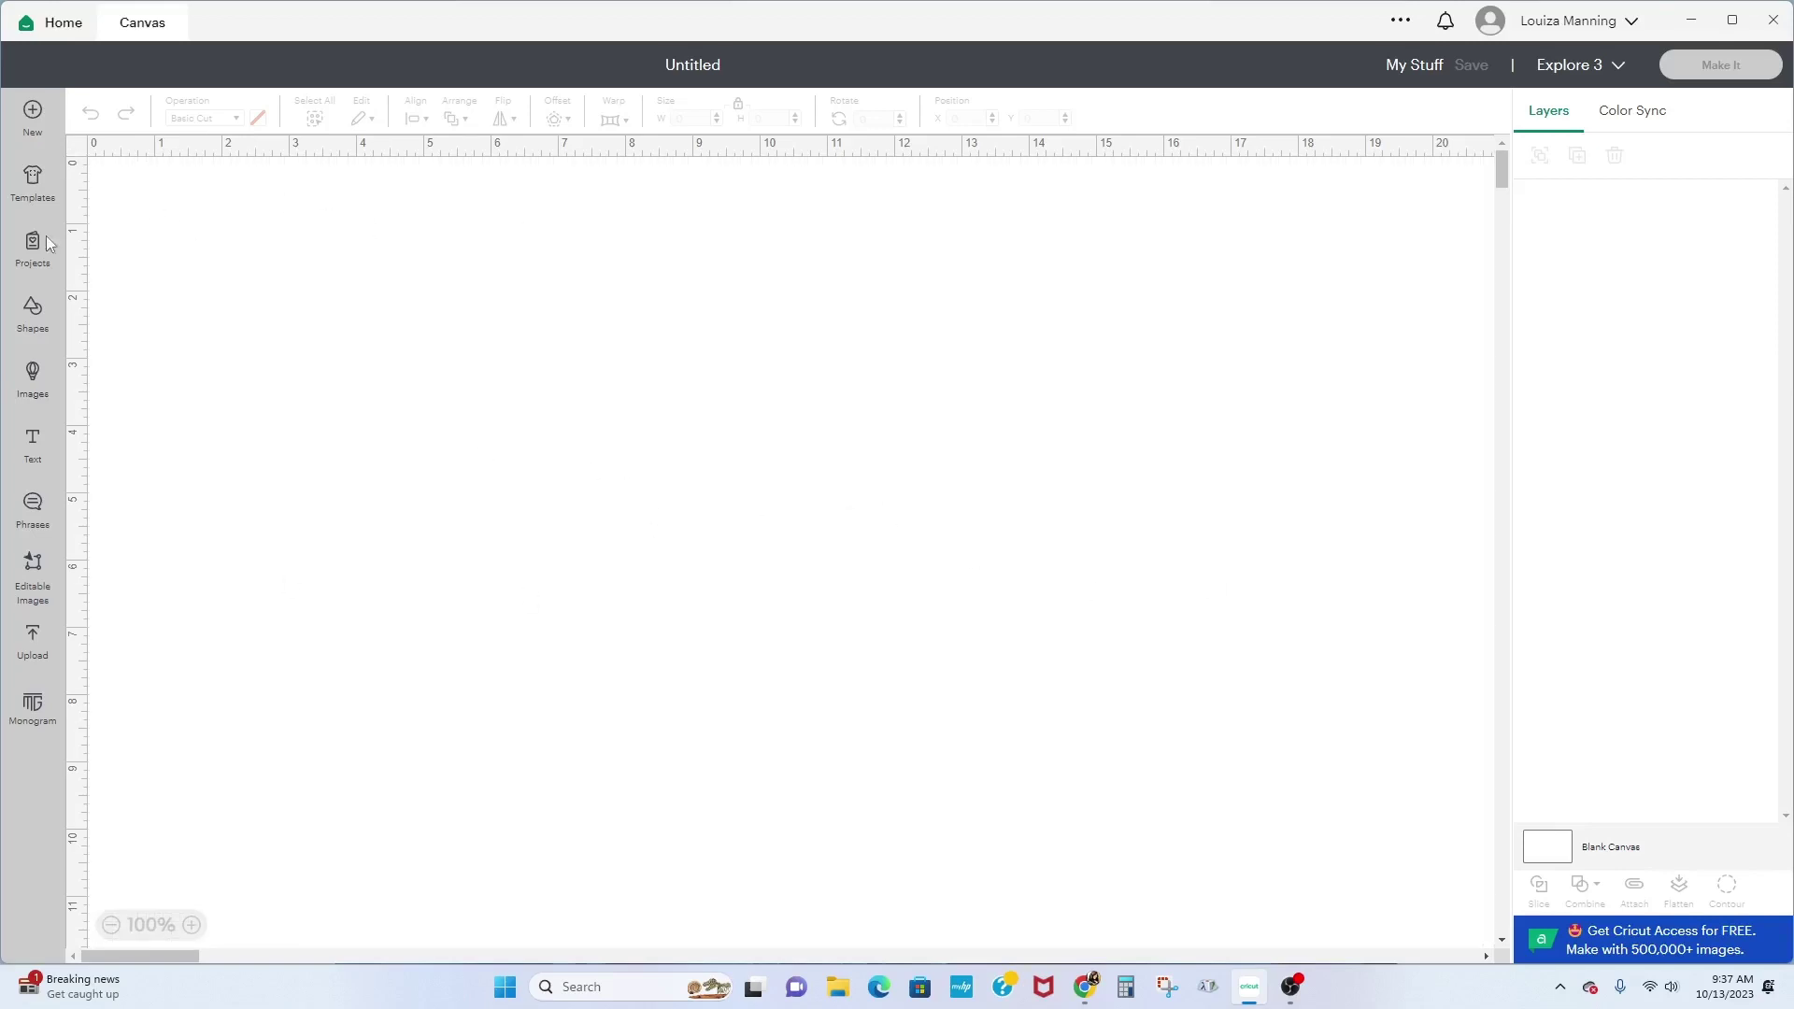
{"action": "left_click", "coordinate": [79, 153]}
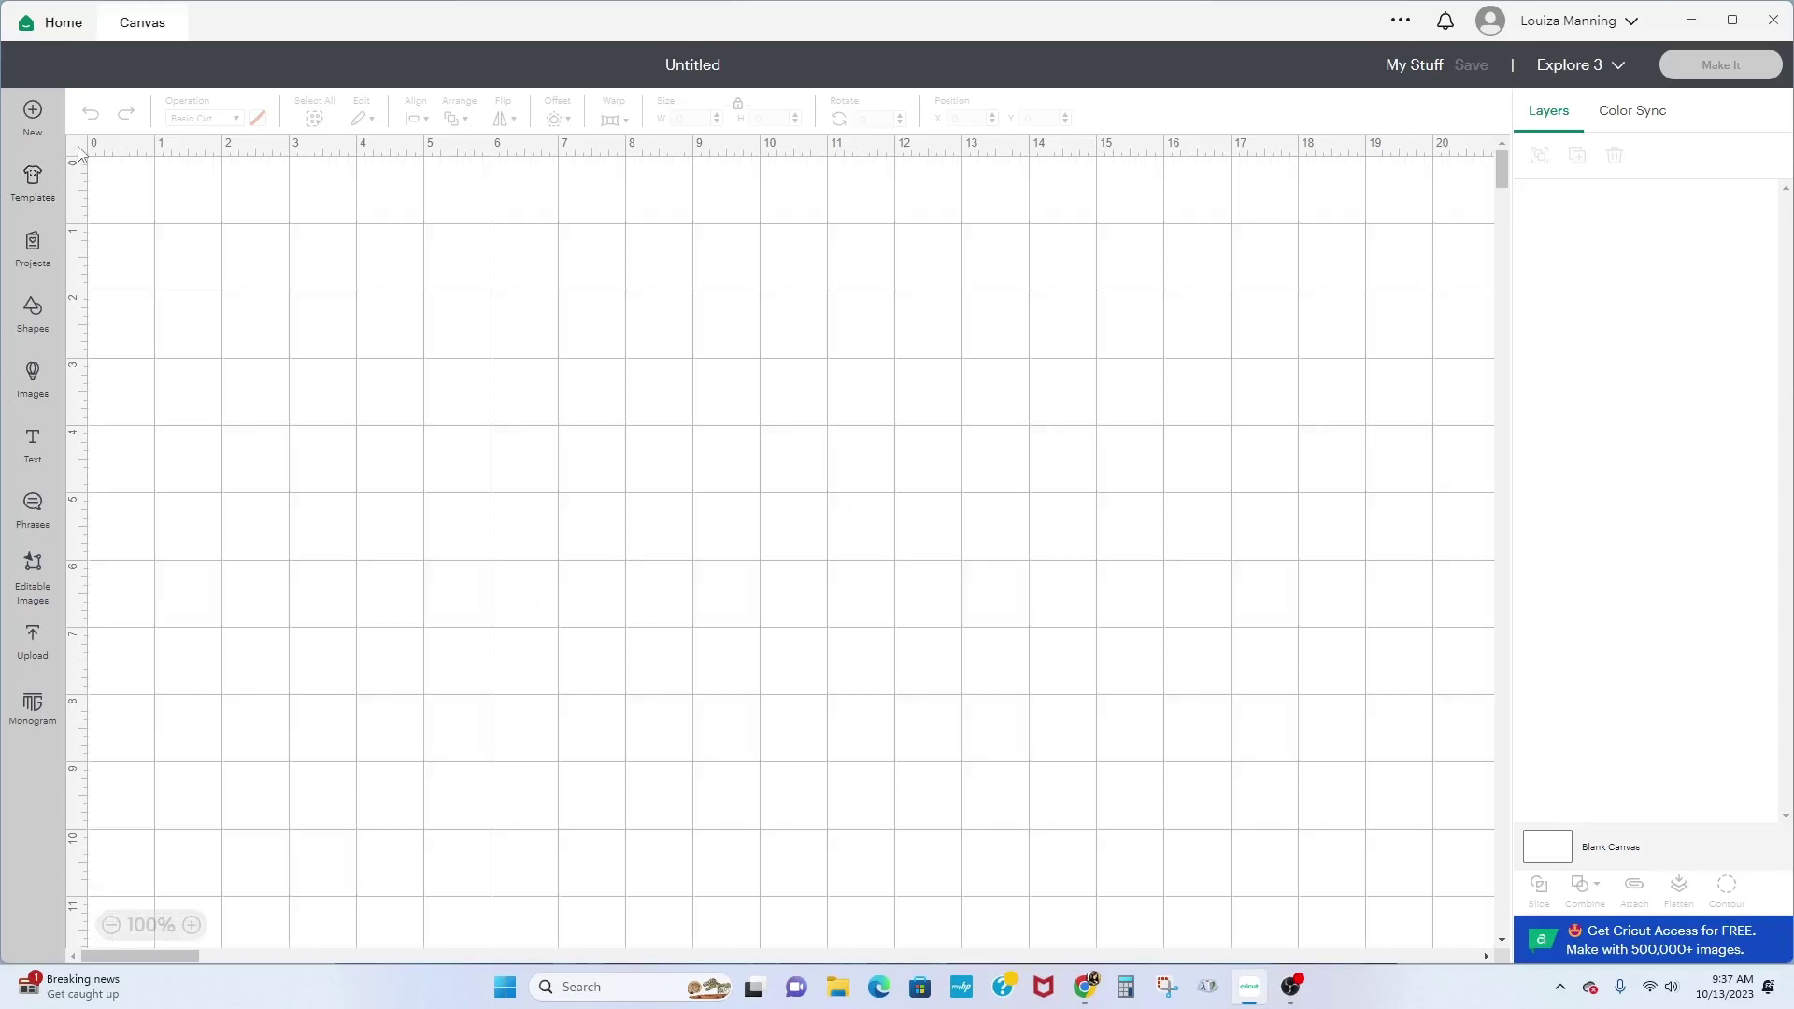
{"action": "left_click", "coordinate": [78, 153]}
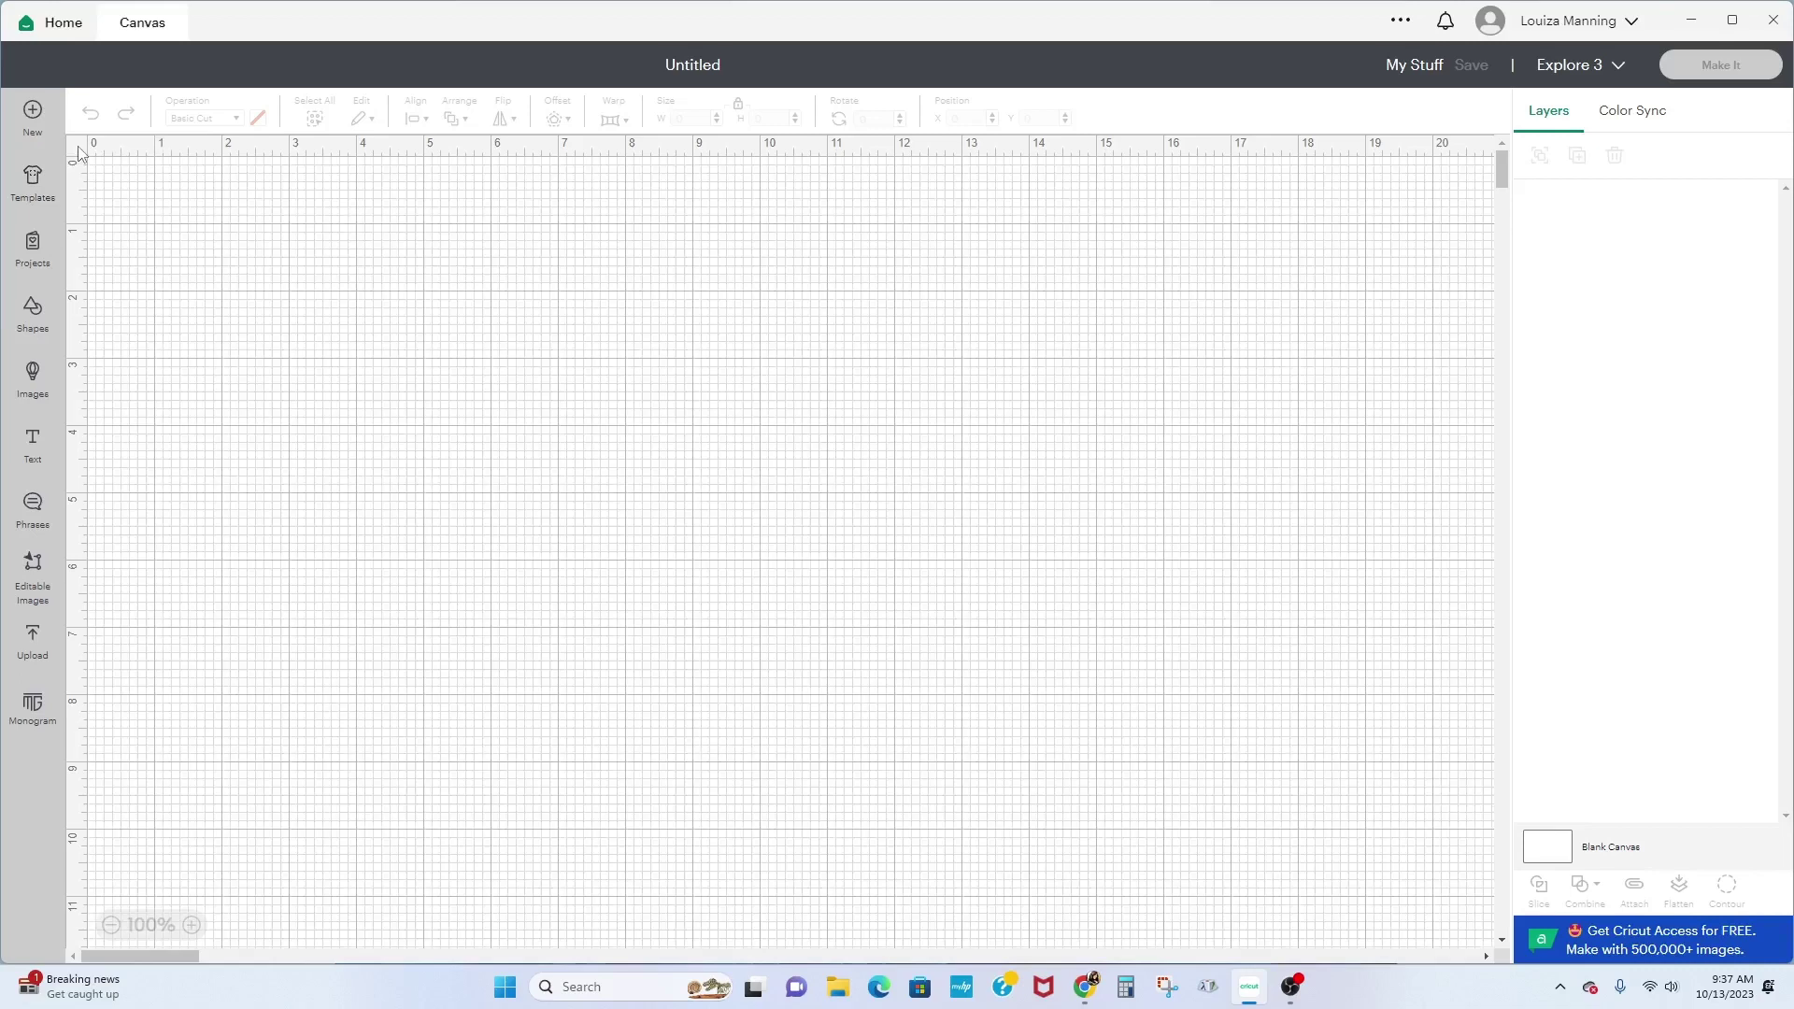
{"action": "left_click", "coordinate": [79, 152]}
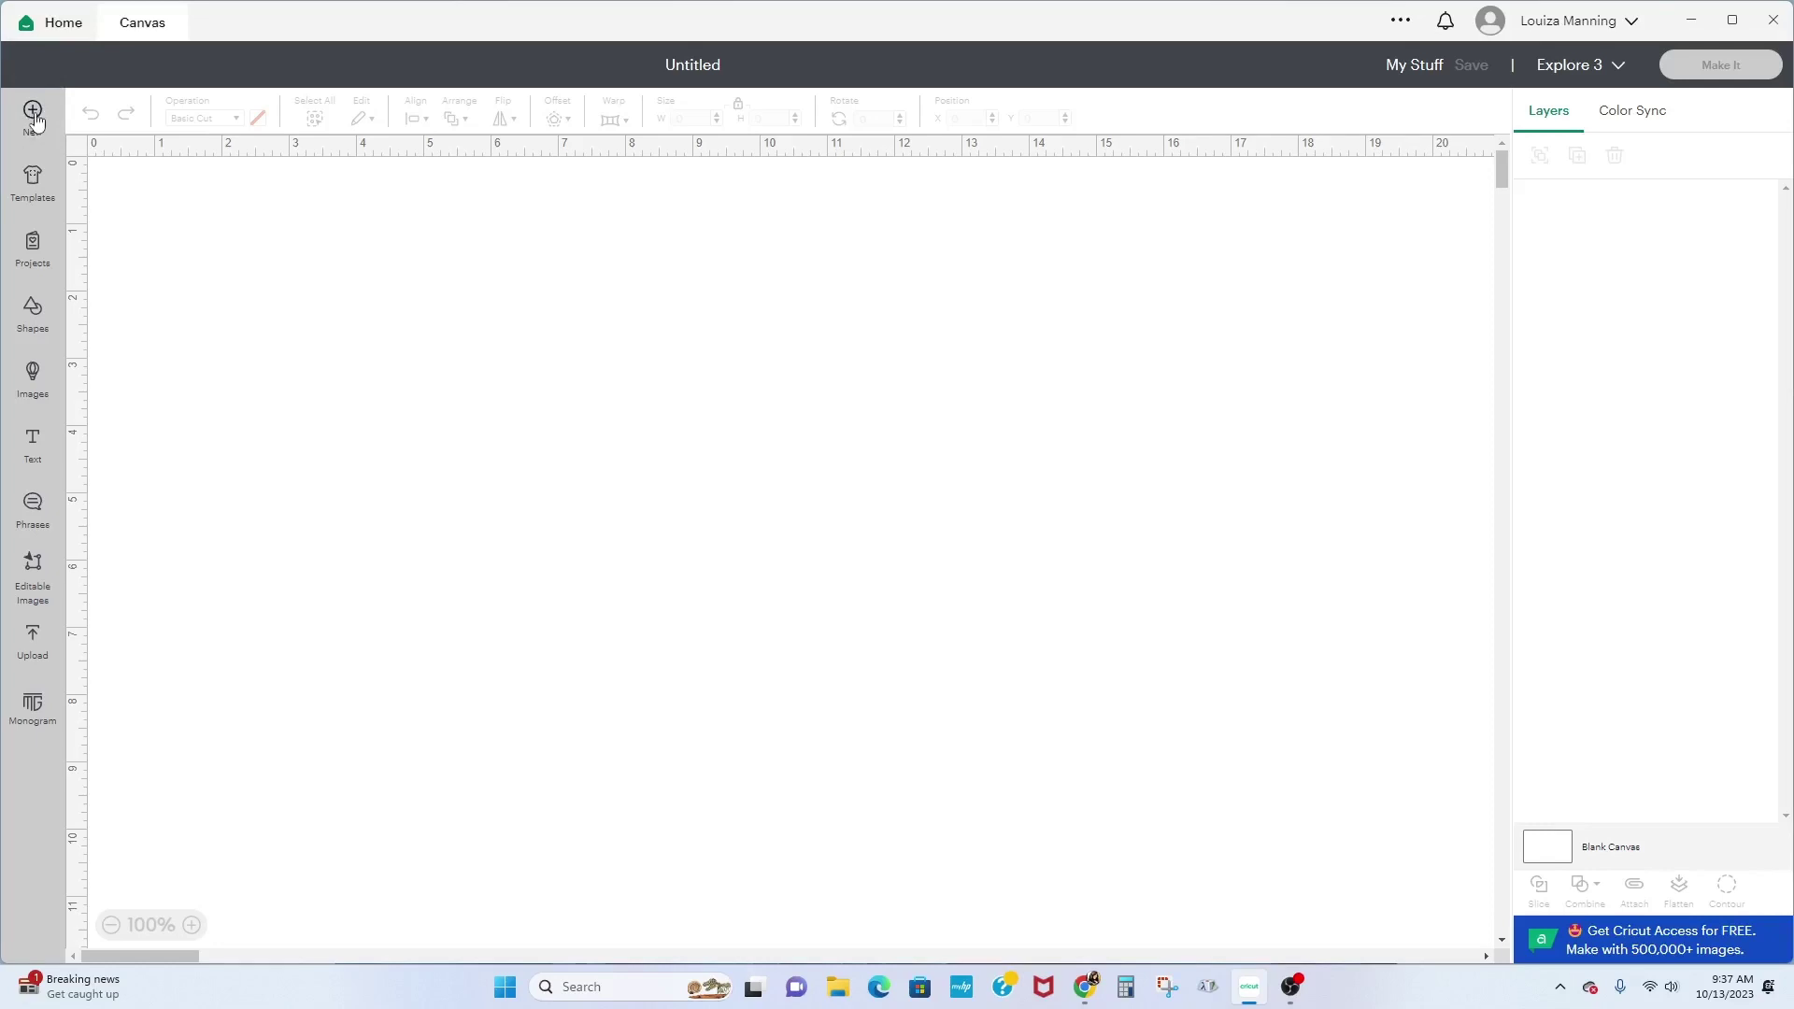
Step: Look through the template library from aprons down to yoga pants
{"action": "left_click", "coordinate": [33, 183]}
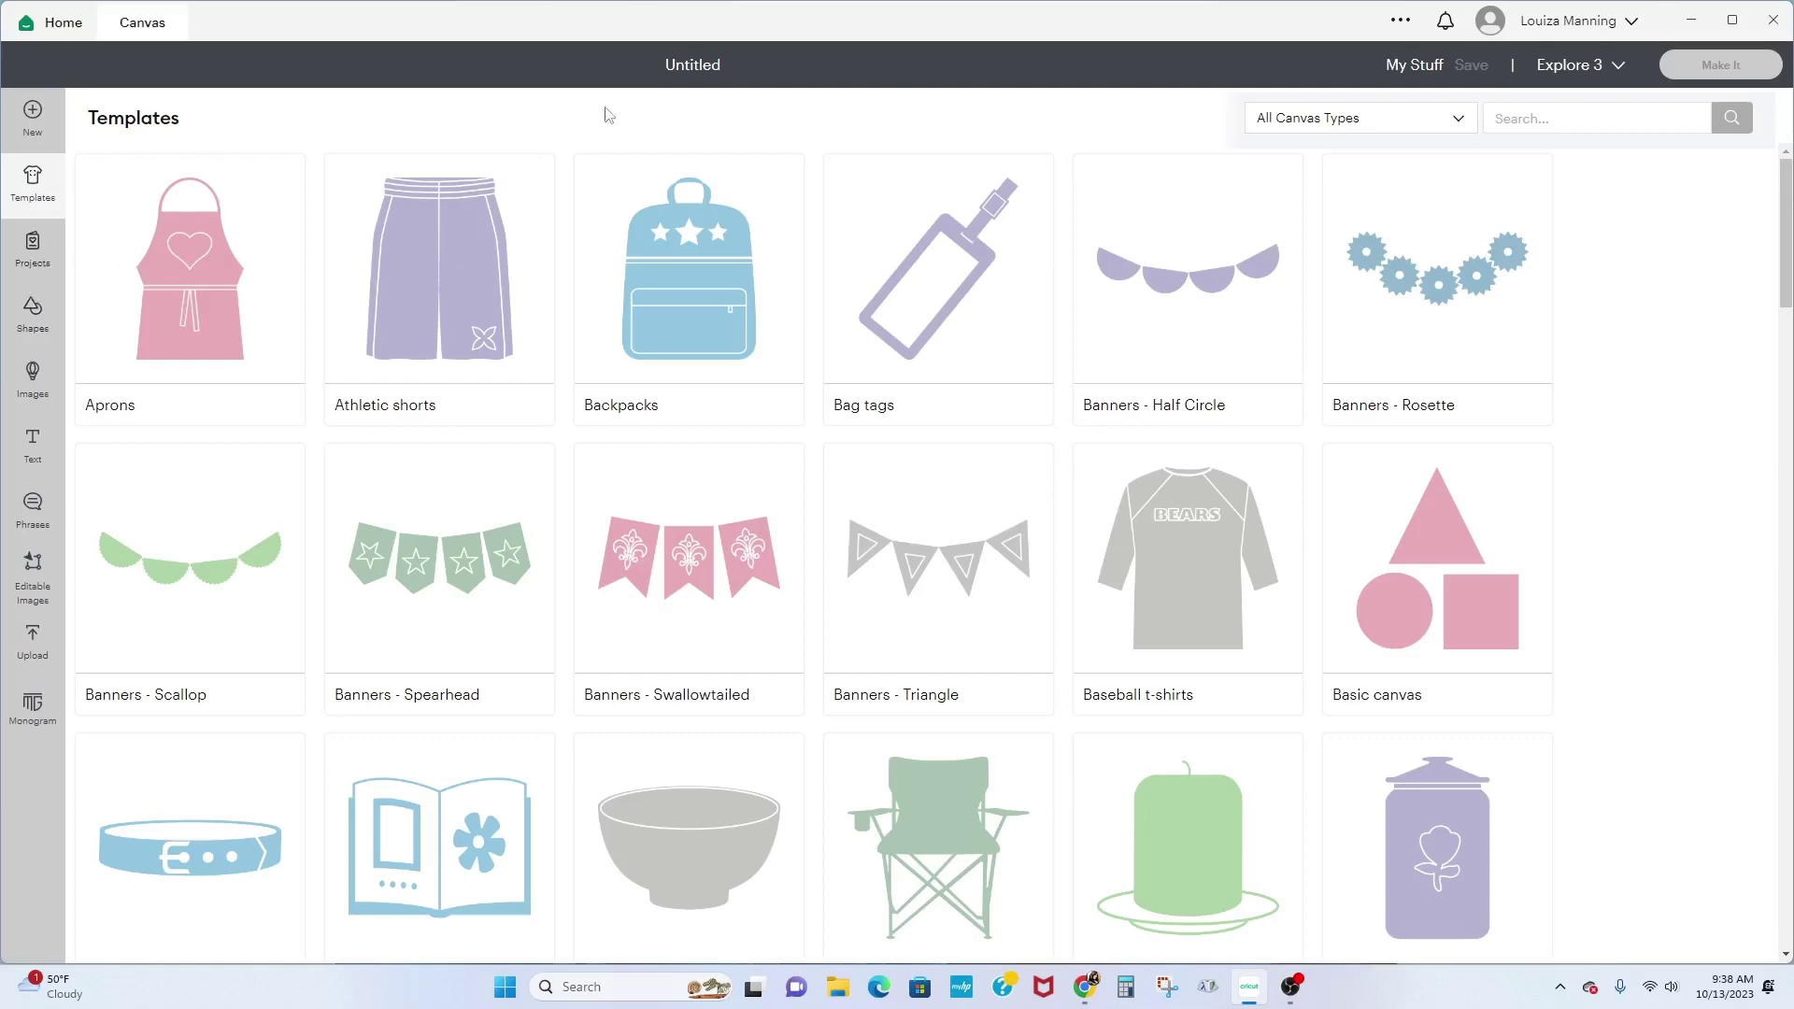
{"action": "left_click_drag", "start_coordinate": [1786, 280], "coordinate": [1789, 977]}
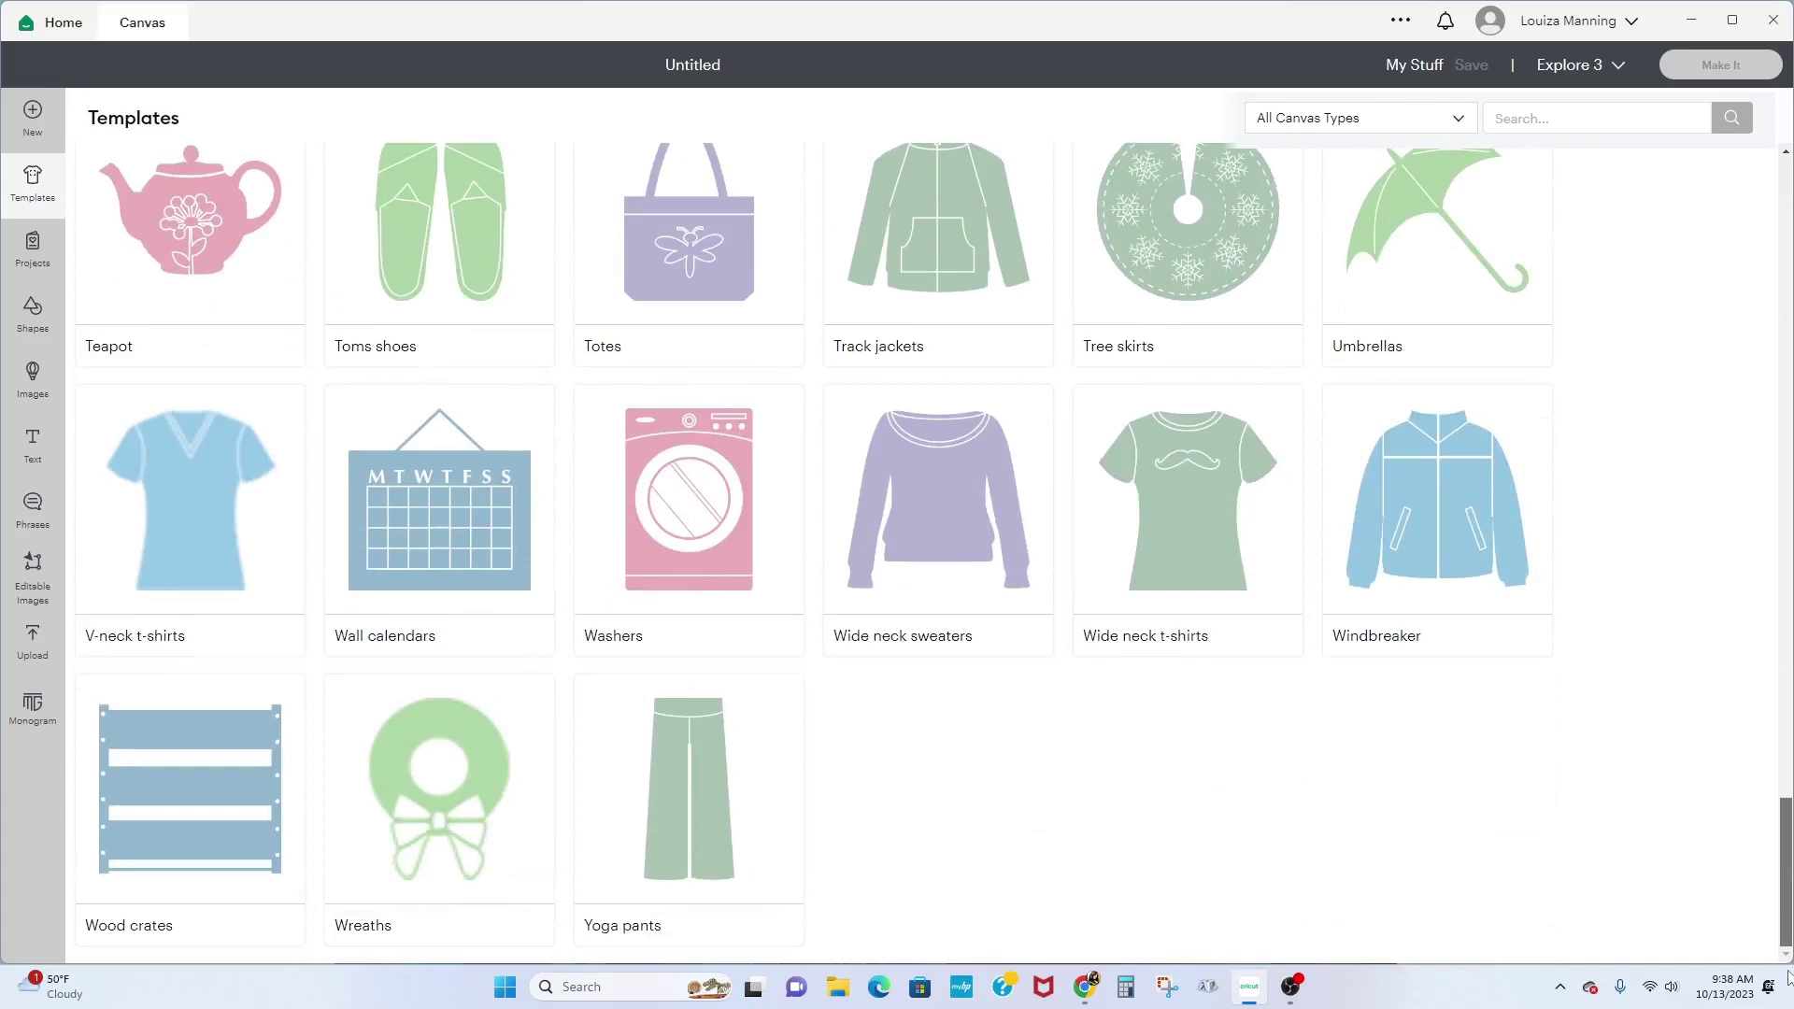
{"action": "left_click_drag", "start_coordinate": [1776, 876], "coordinate": [1780, 229]}
Step: Browse the shared projects for the Thanksgiving "Gobble and Wobble" shirt design and open a copy of it for editing
{"action": "left_click", "coordinate": [37, 258]}
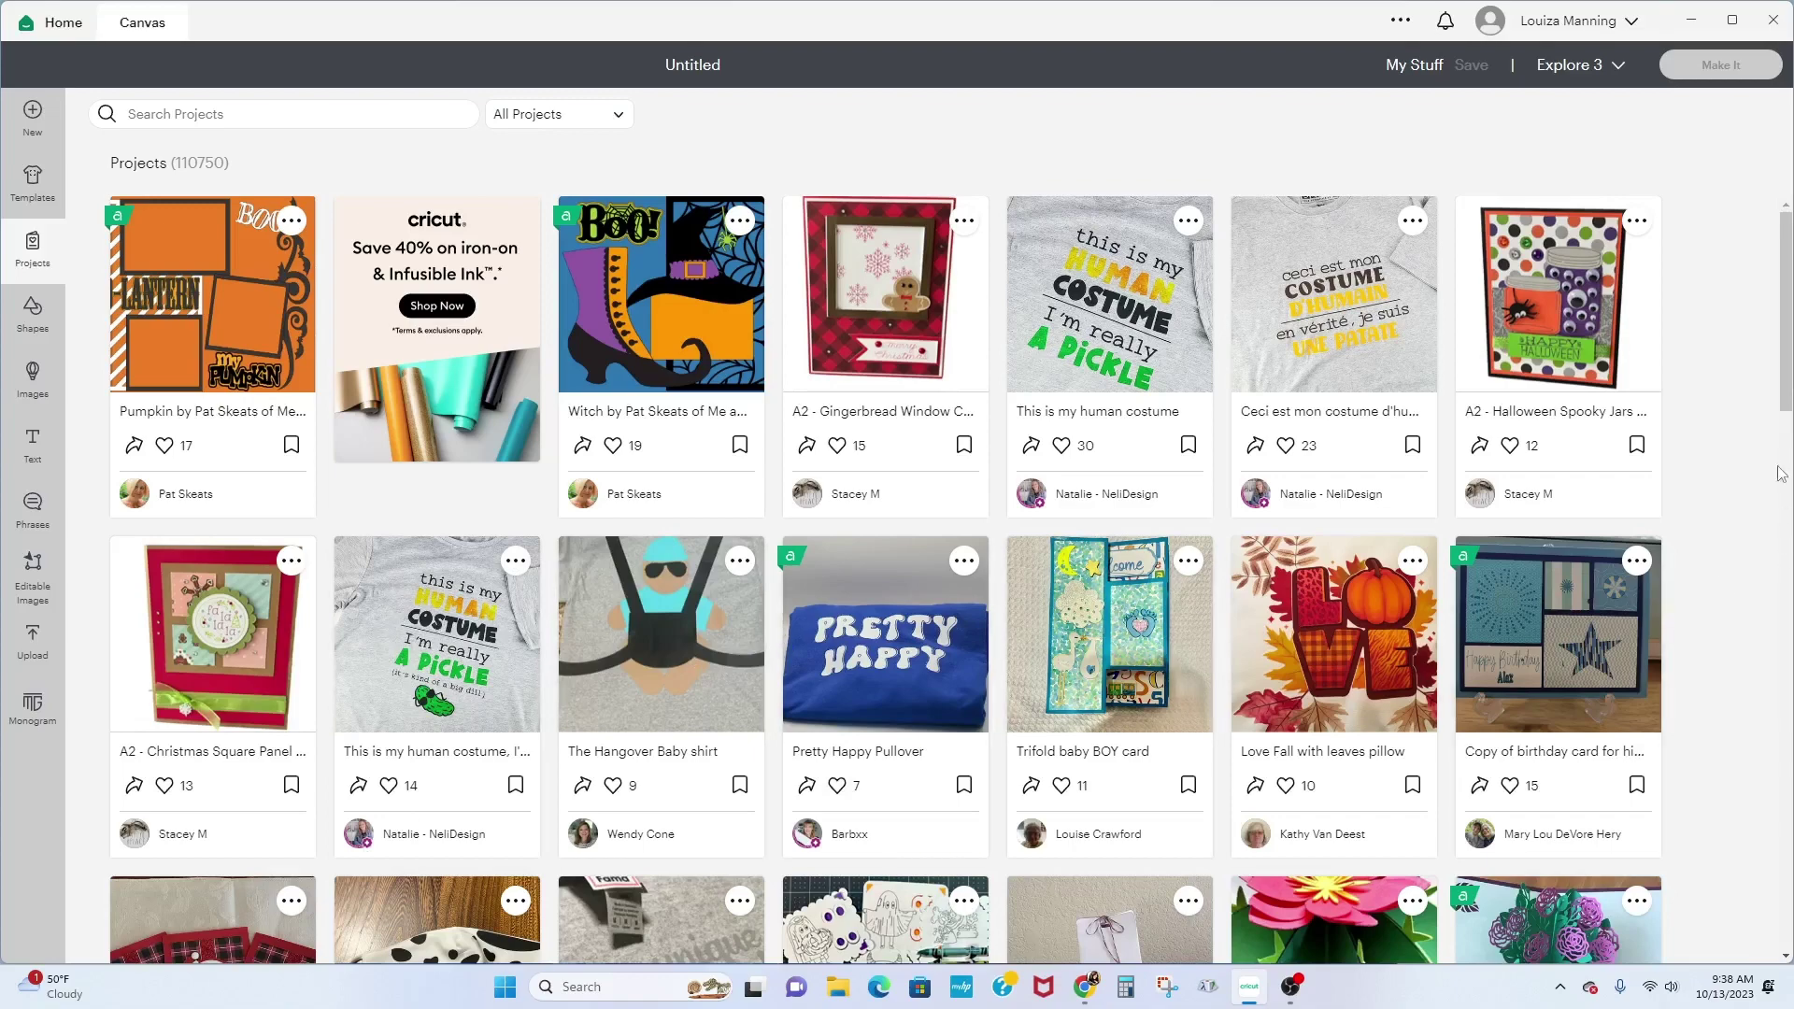
{"action": "scroll", "coordinate": [1786, 378], "scroll_direction": "down", "scroll_amount": 5}
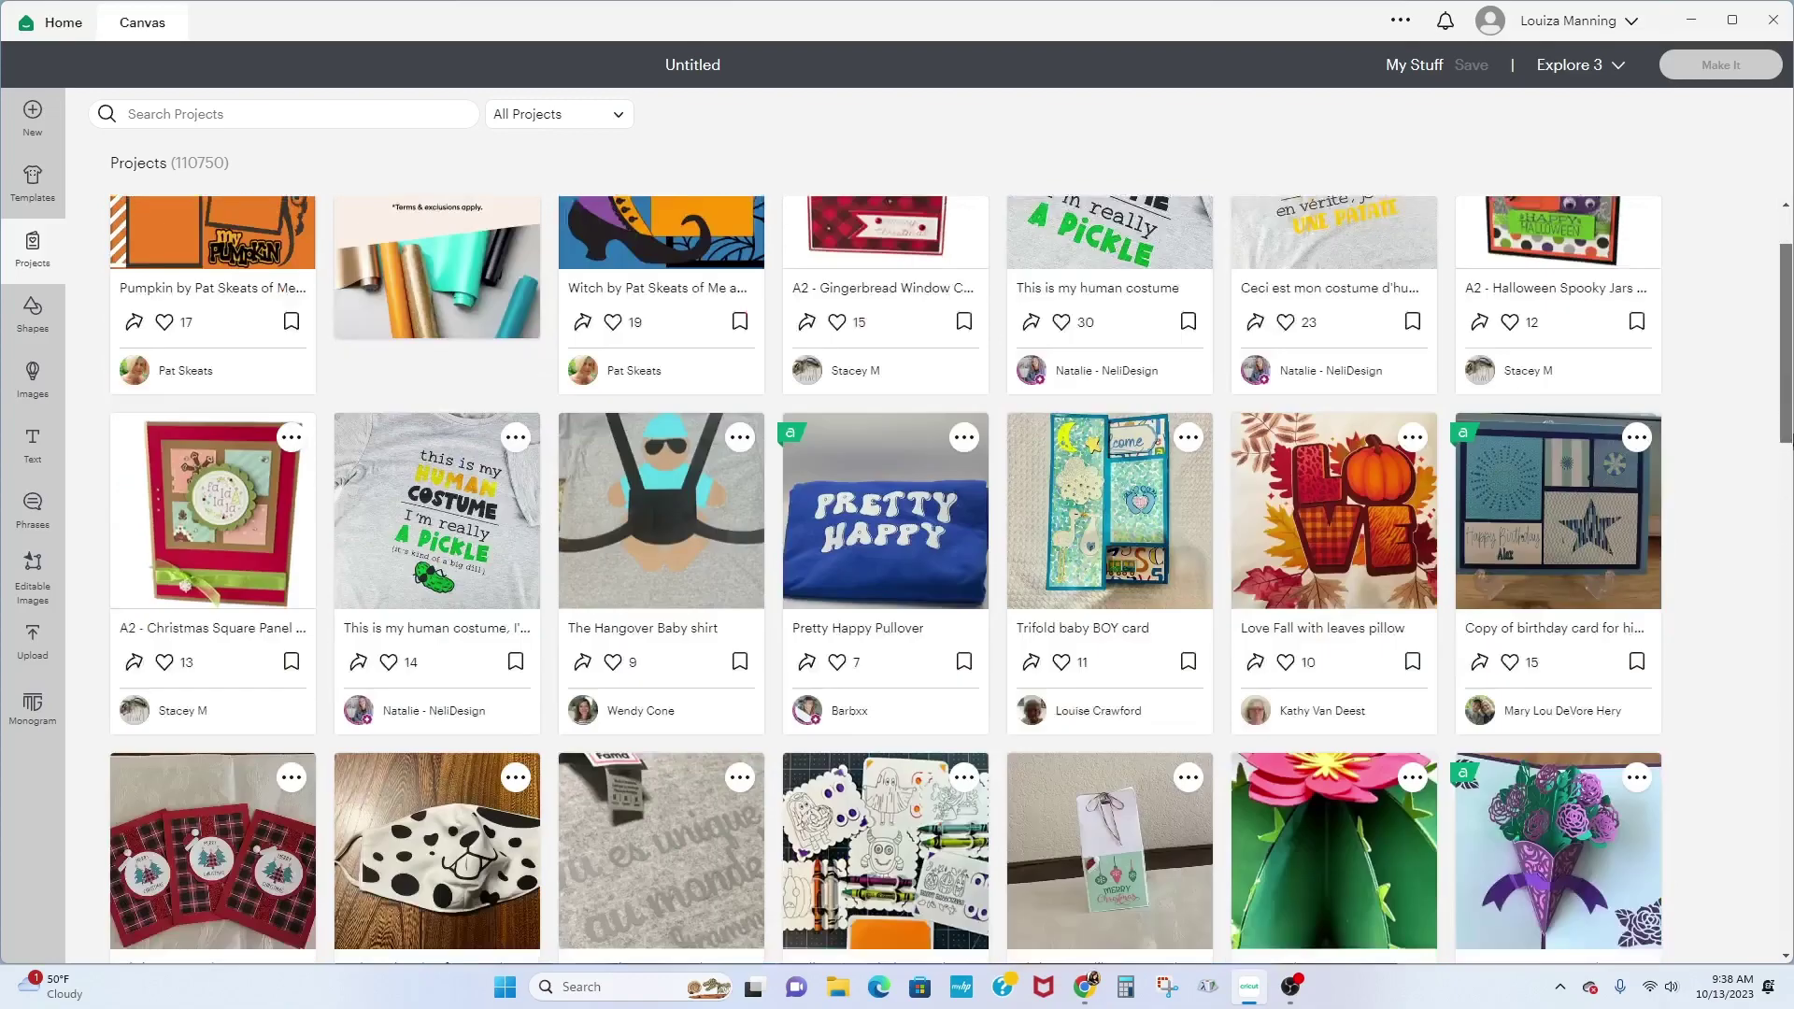
{"action": "scroll", "coordinate": [886, 580], "scroll_direction": "down", "scroll_amount": 3}
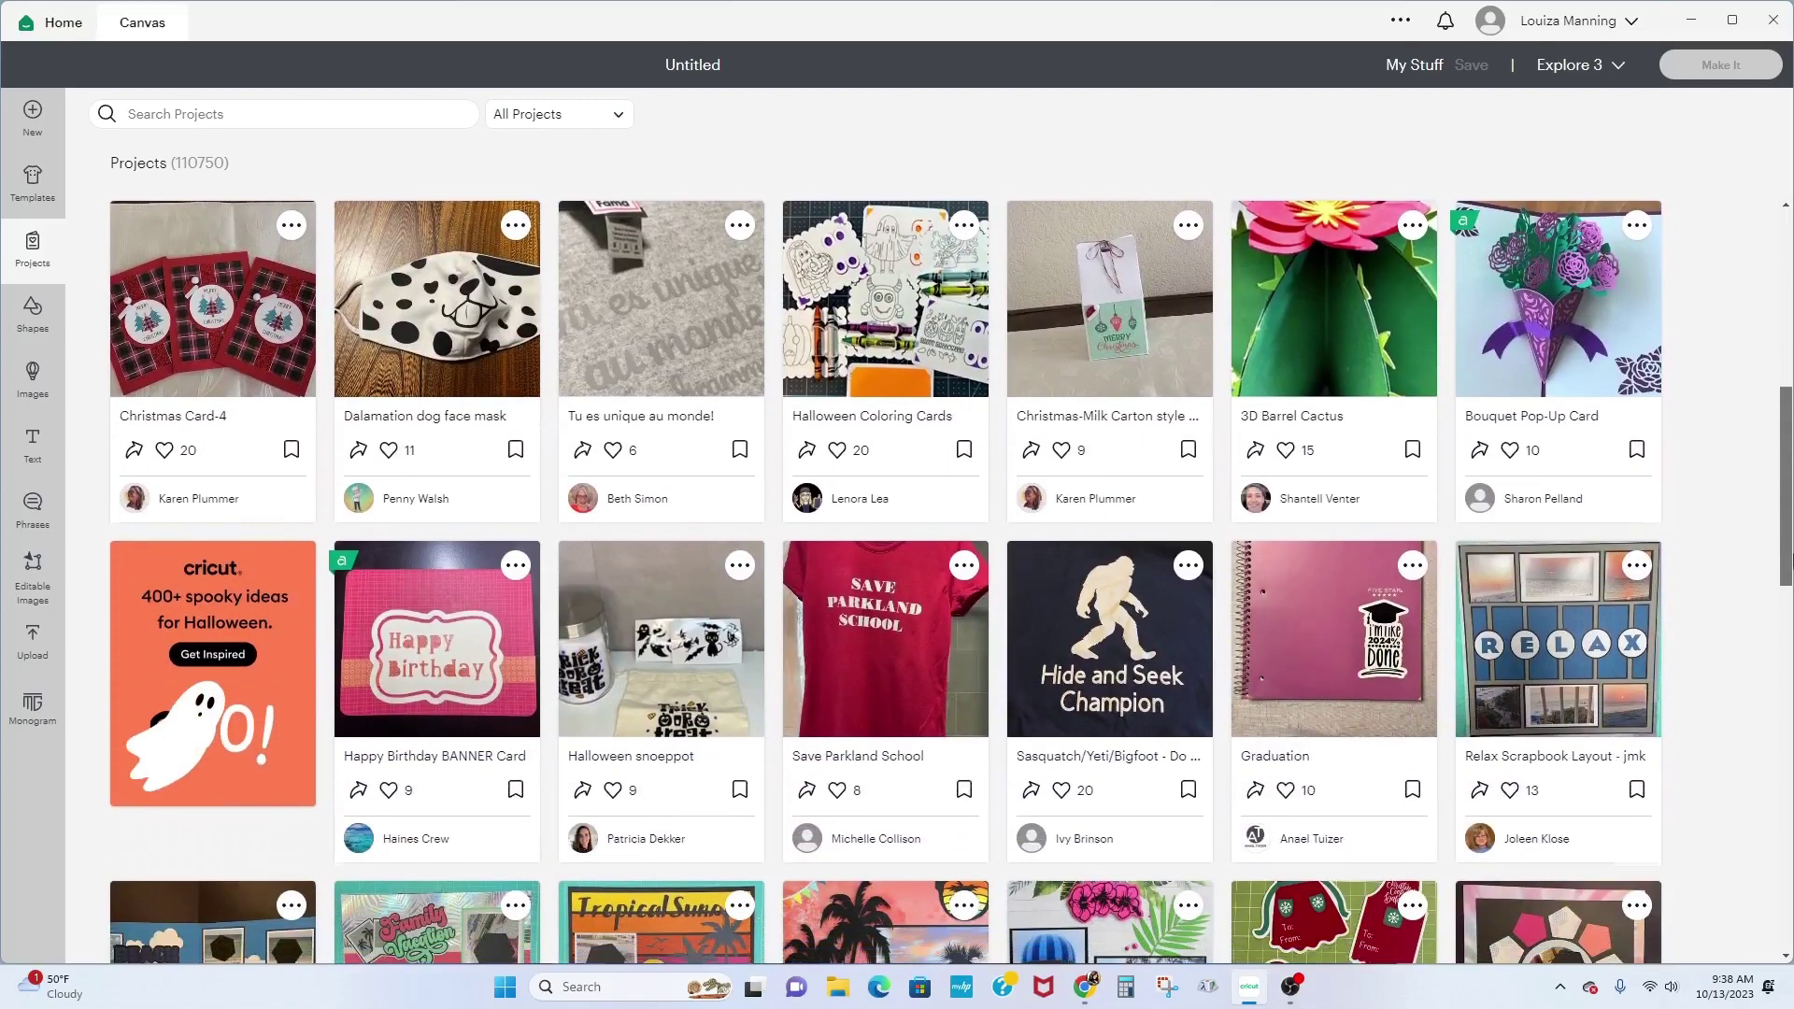
{"action": "scroll", "coordinate": [1788, 729], "scroll_direction": "down", "scroll_amount": 5}
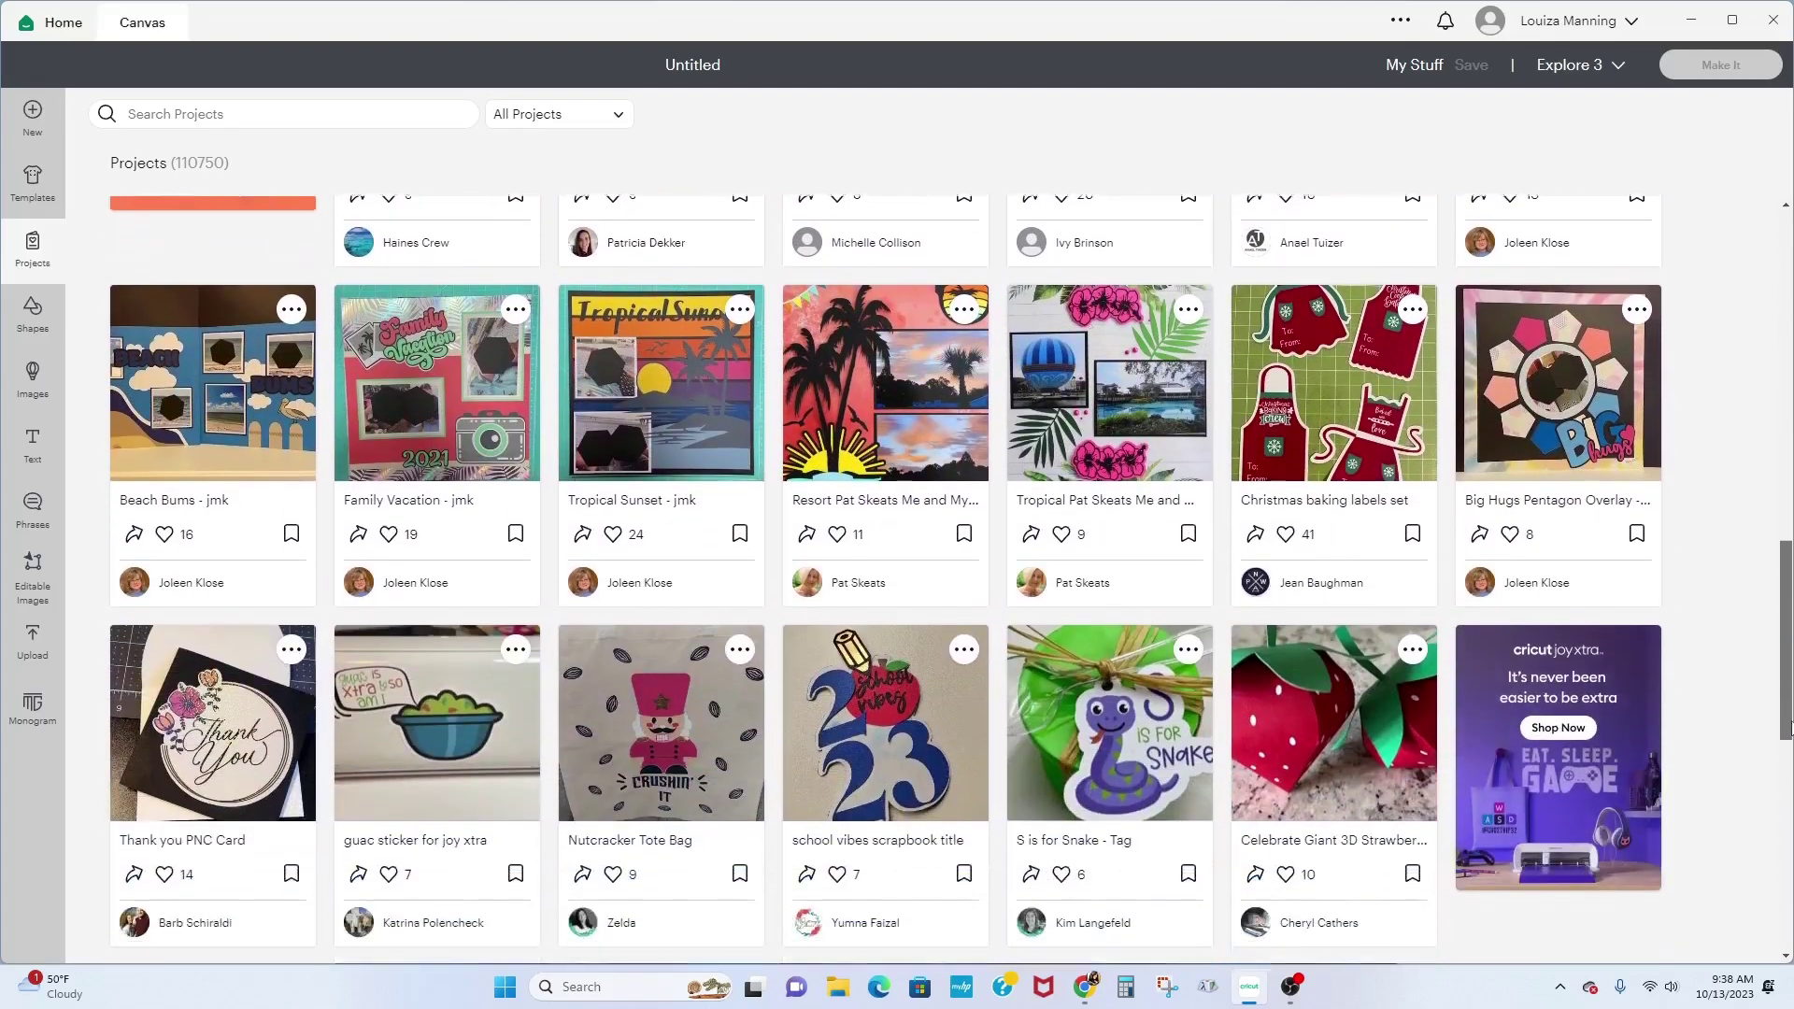
{"action": "left_click_drag", "start_coordinate": [1788, 729], "coordinate": [1788, 897]}
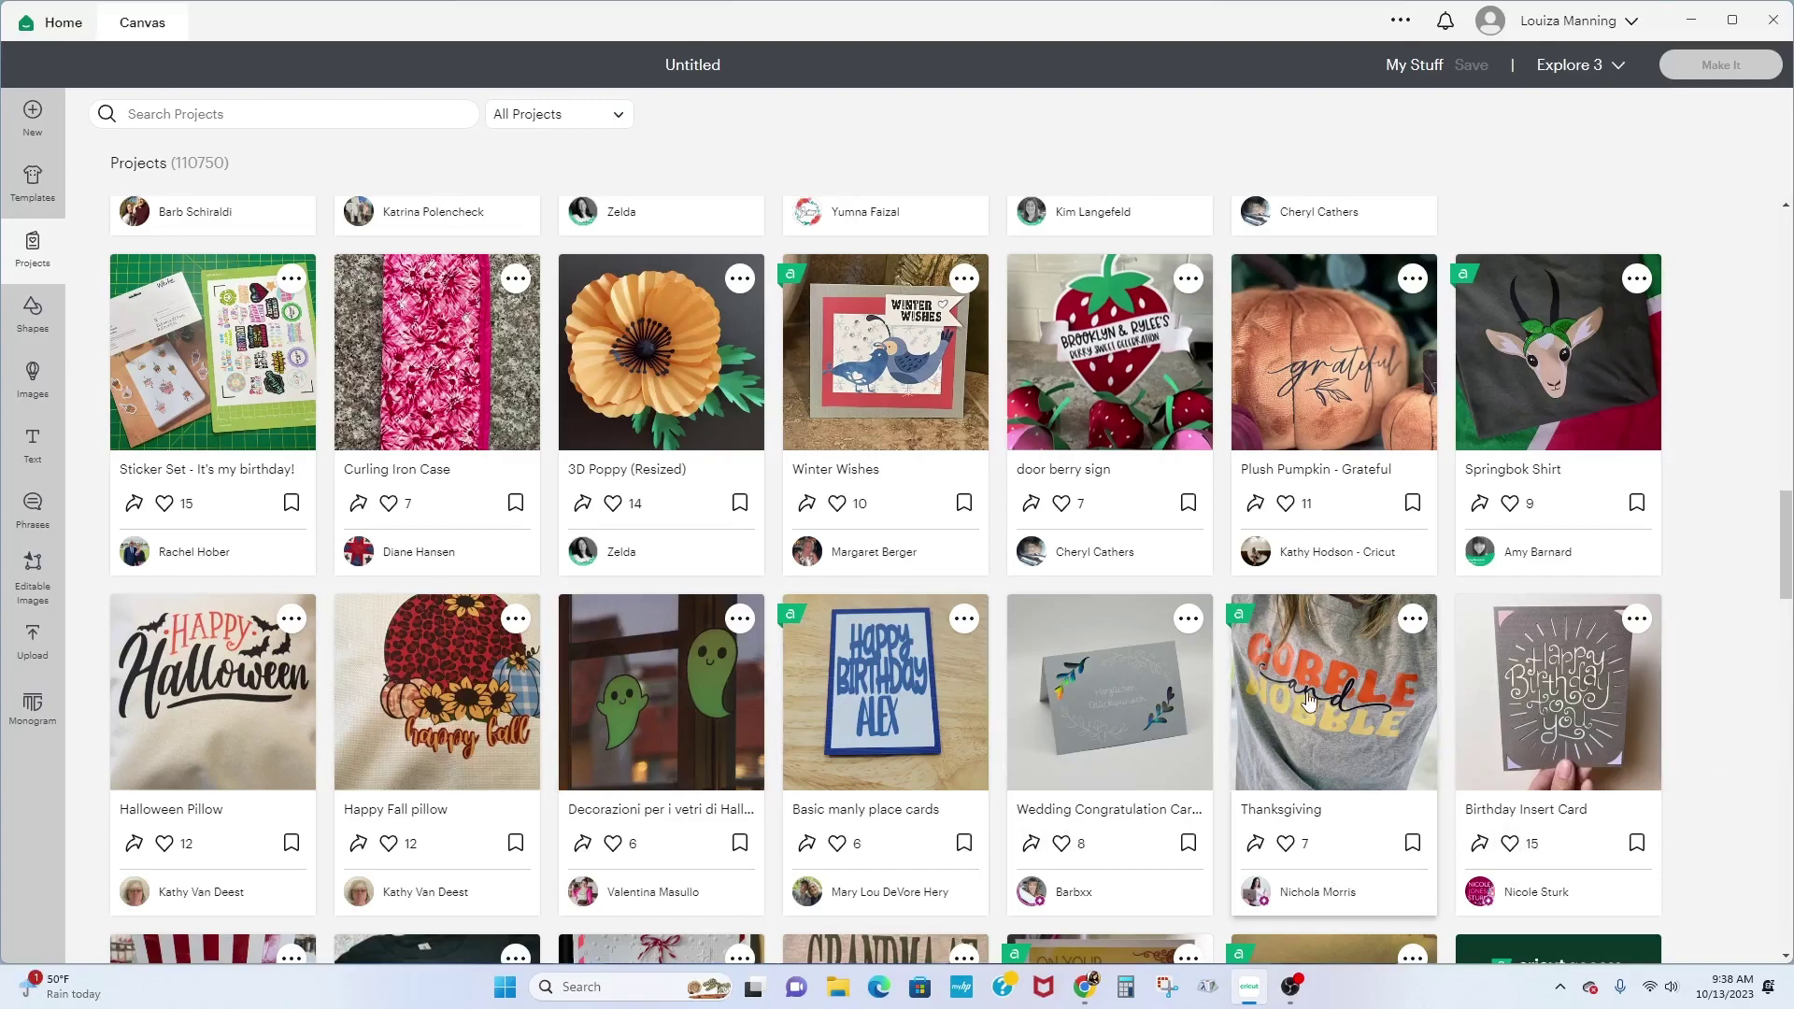
{"action": "left_click", "coordinate": [1377, 716]}
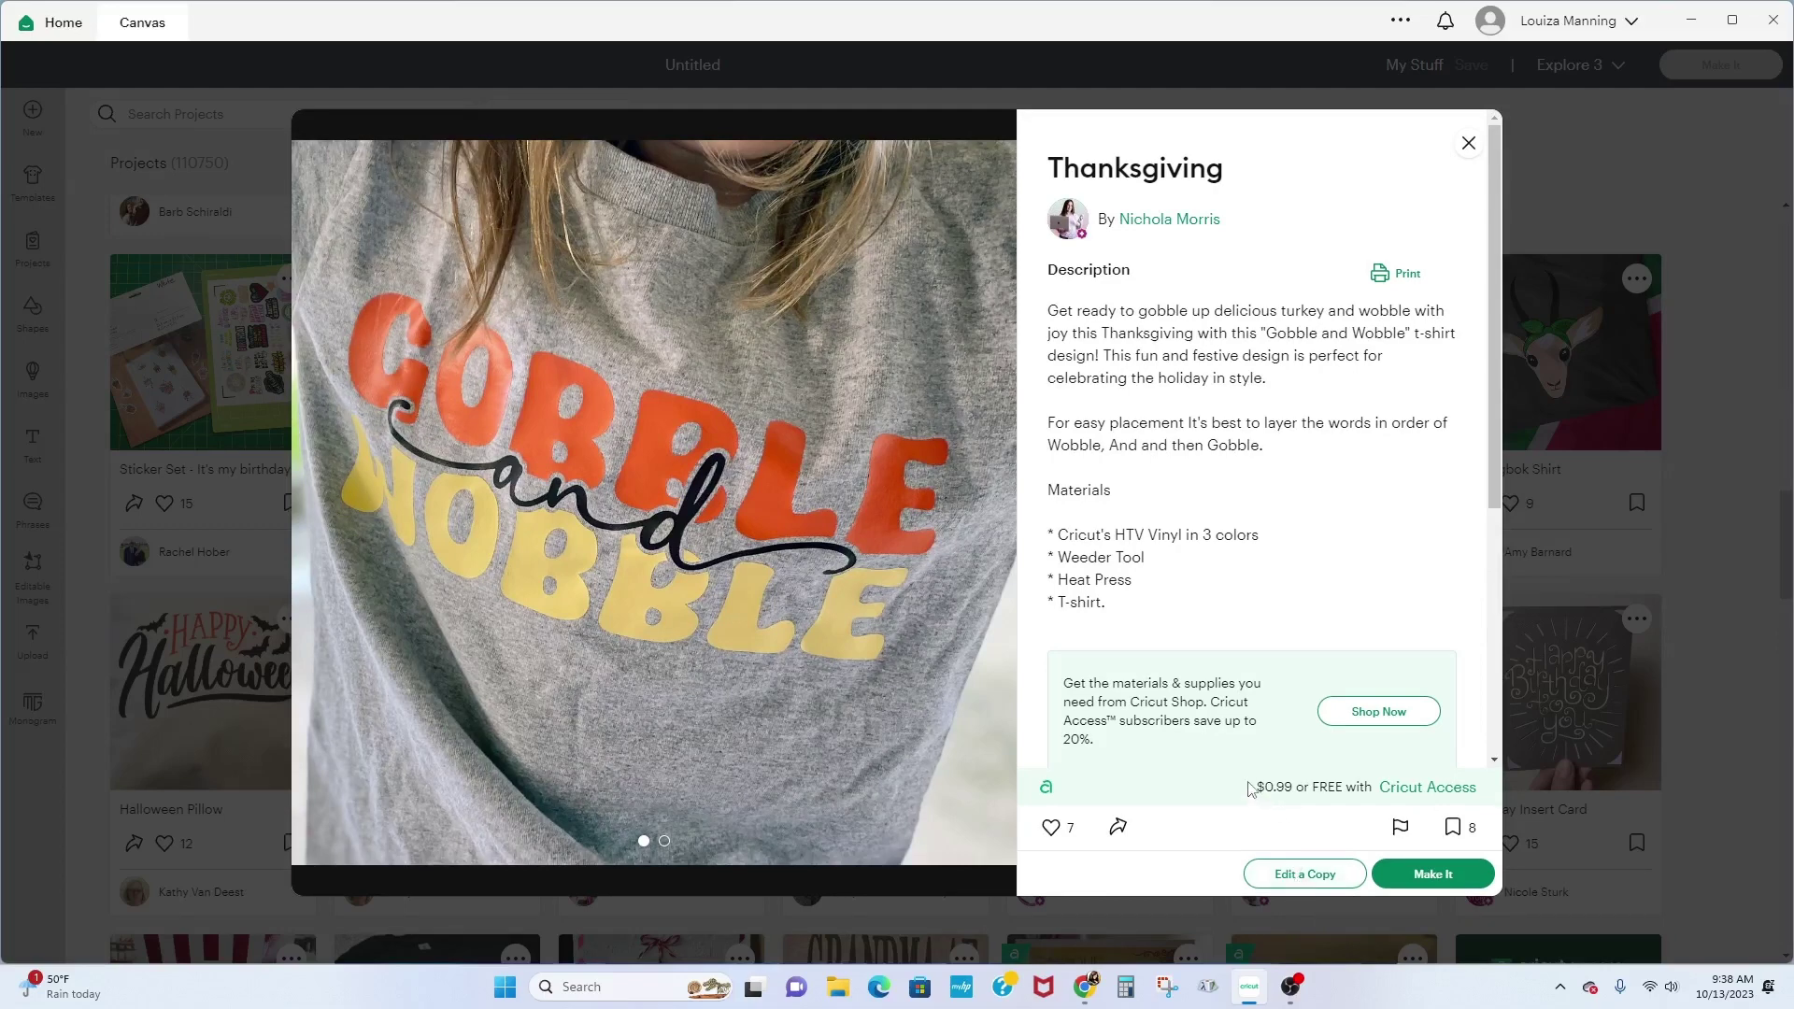
{"action": "left_click", "coordinate": [1291, 876]}
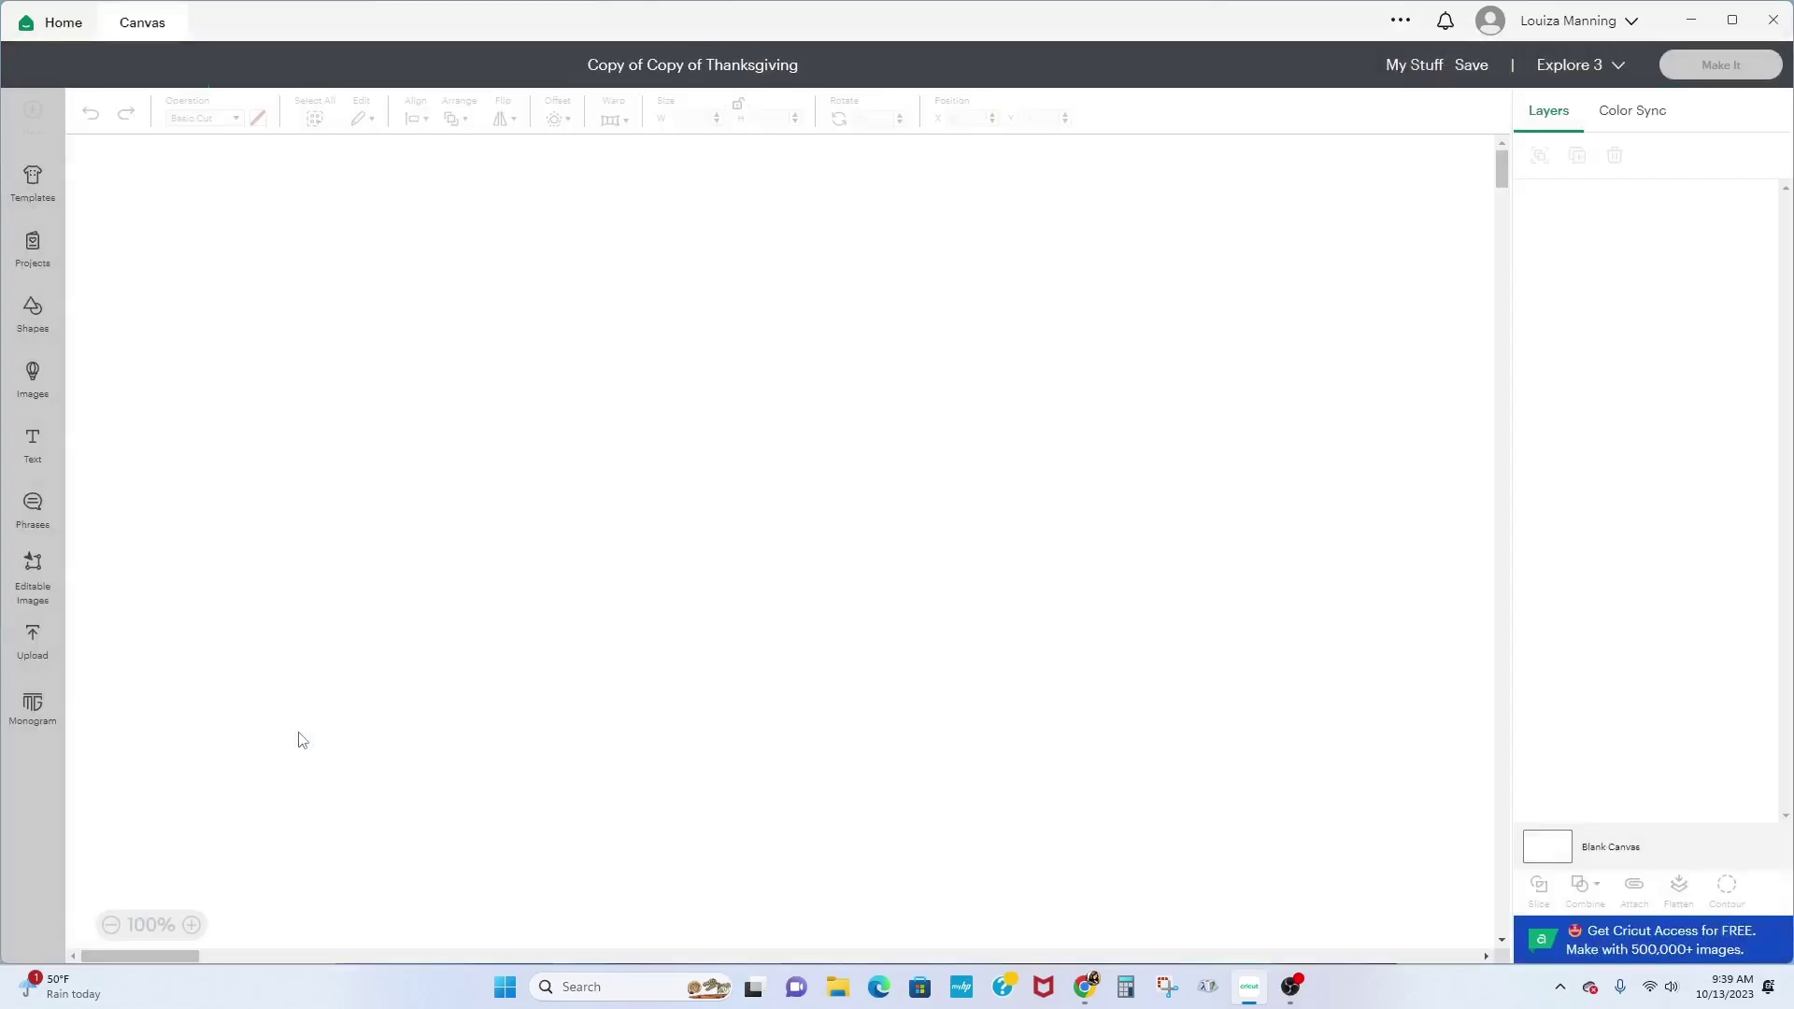
Step: Prepare the Thanksgiving design for cutting, with all materials loaded on a 12 in x 24 in mat
{"action": "left_click_drag", "start_coordinate": [372, 280], "coordinate": [599, 422]}
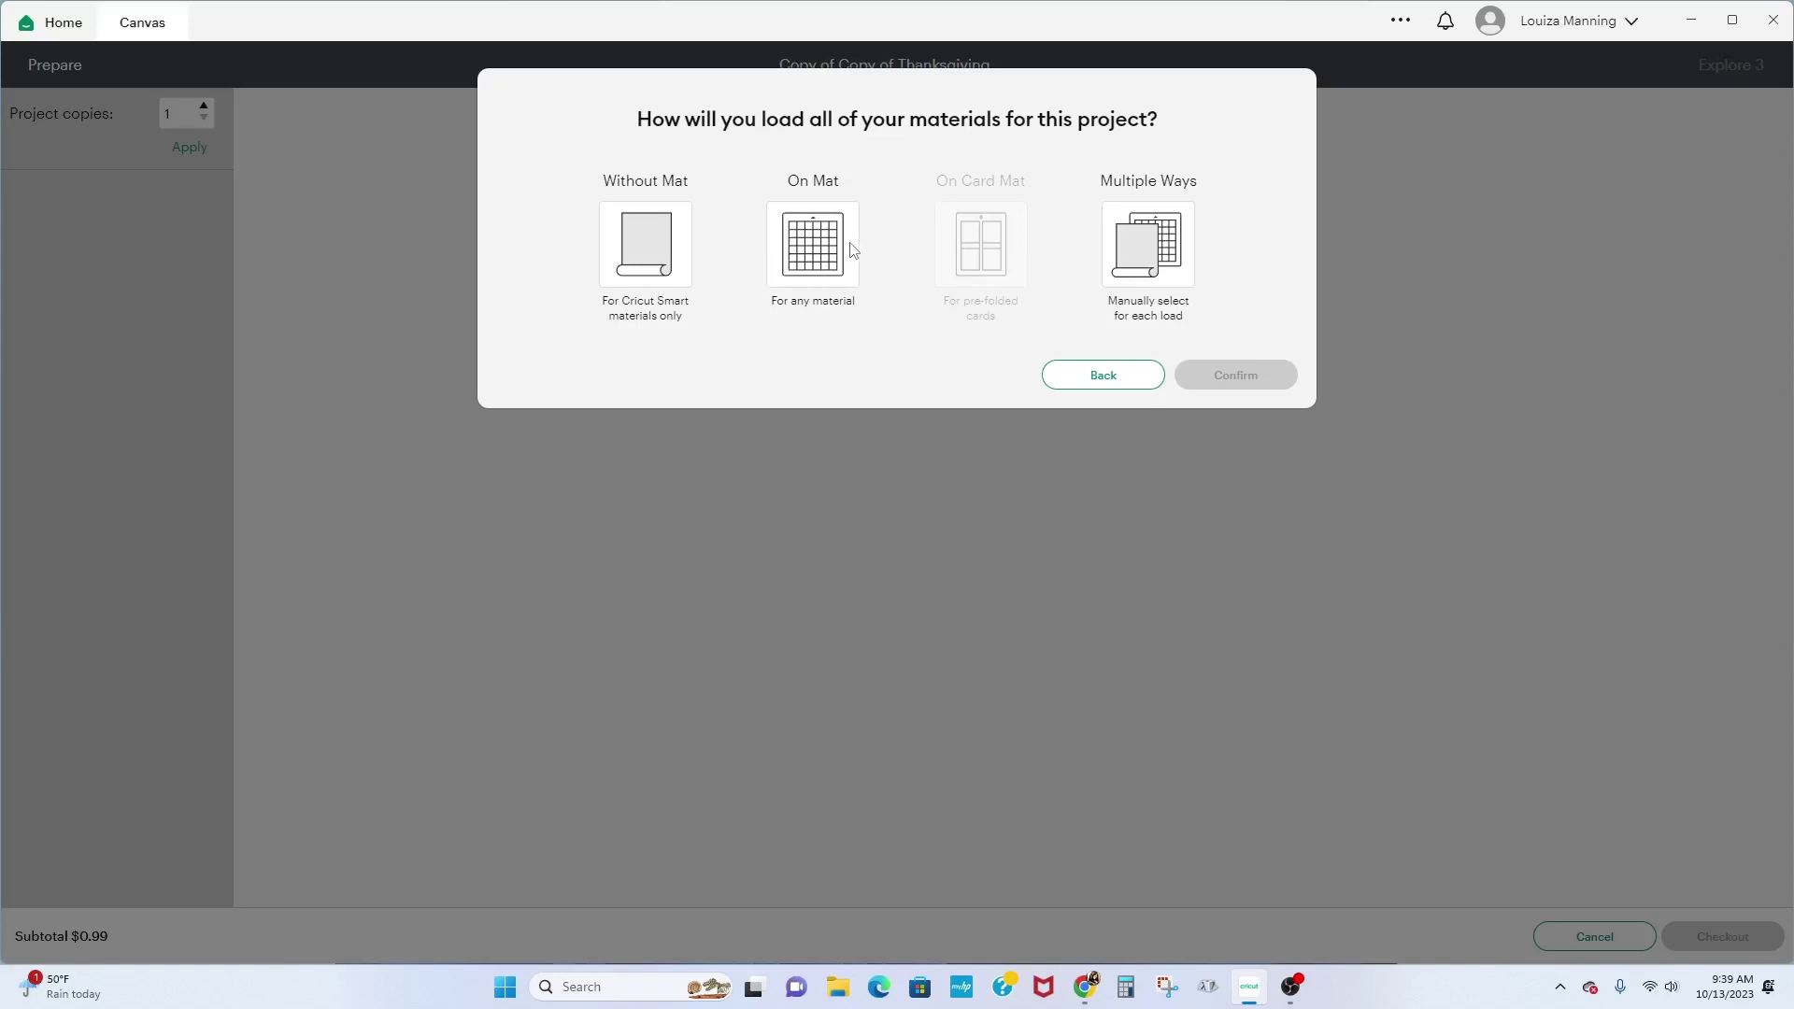
{"action": "left_click", "coordinate": [825, 254]}
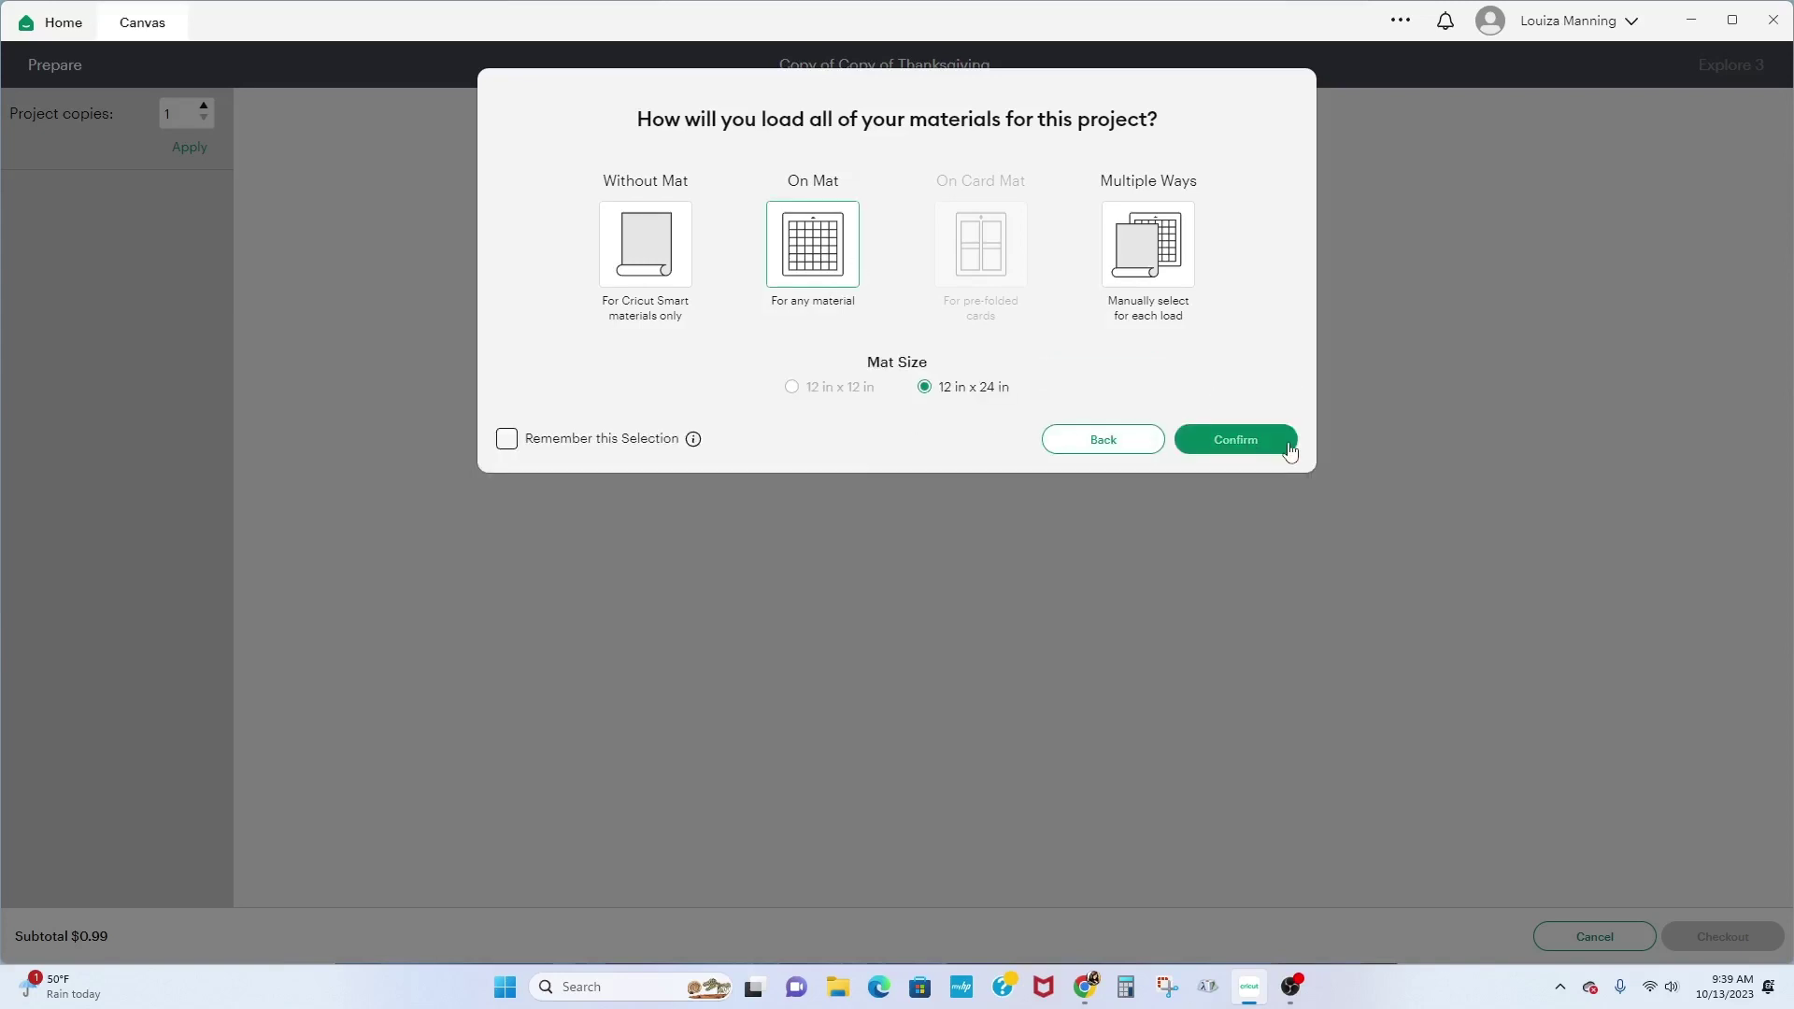
{"action": "left_click", "coordinate": [1257, 445]}
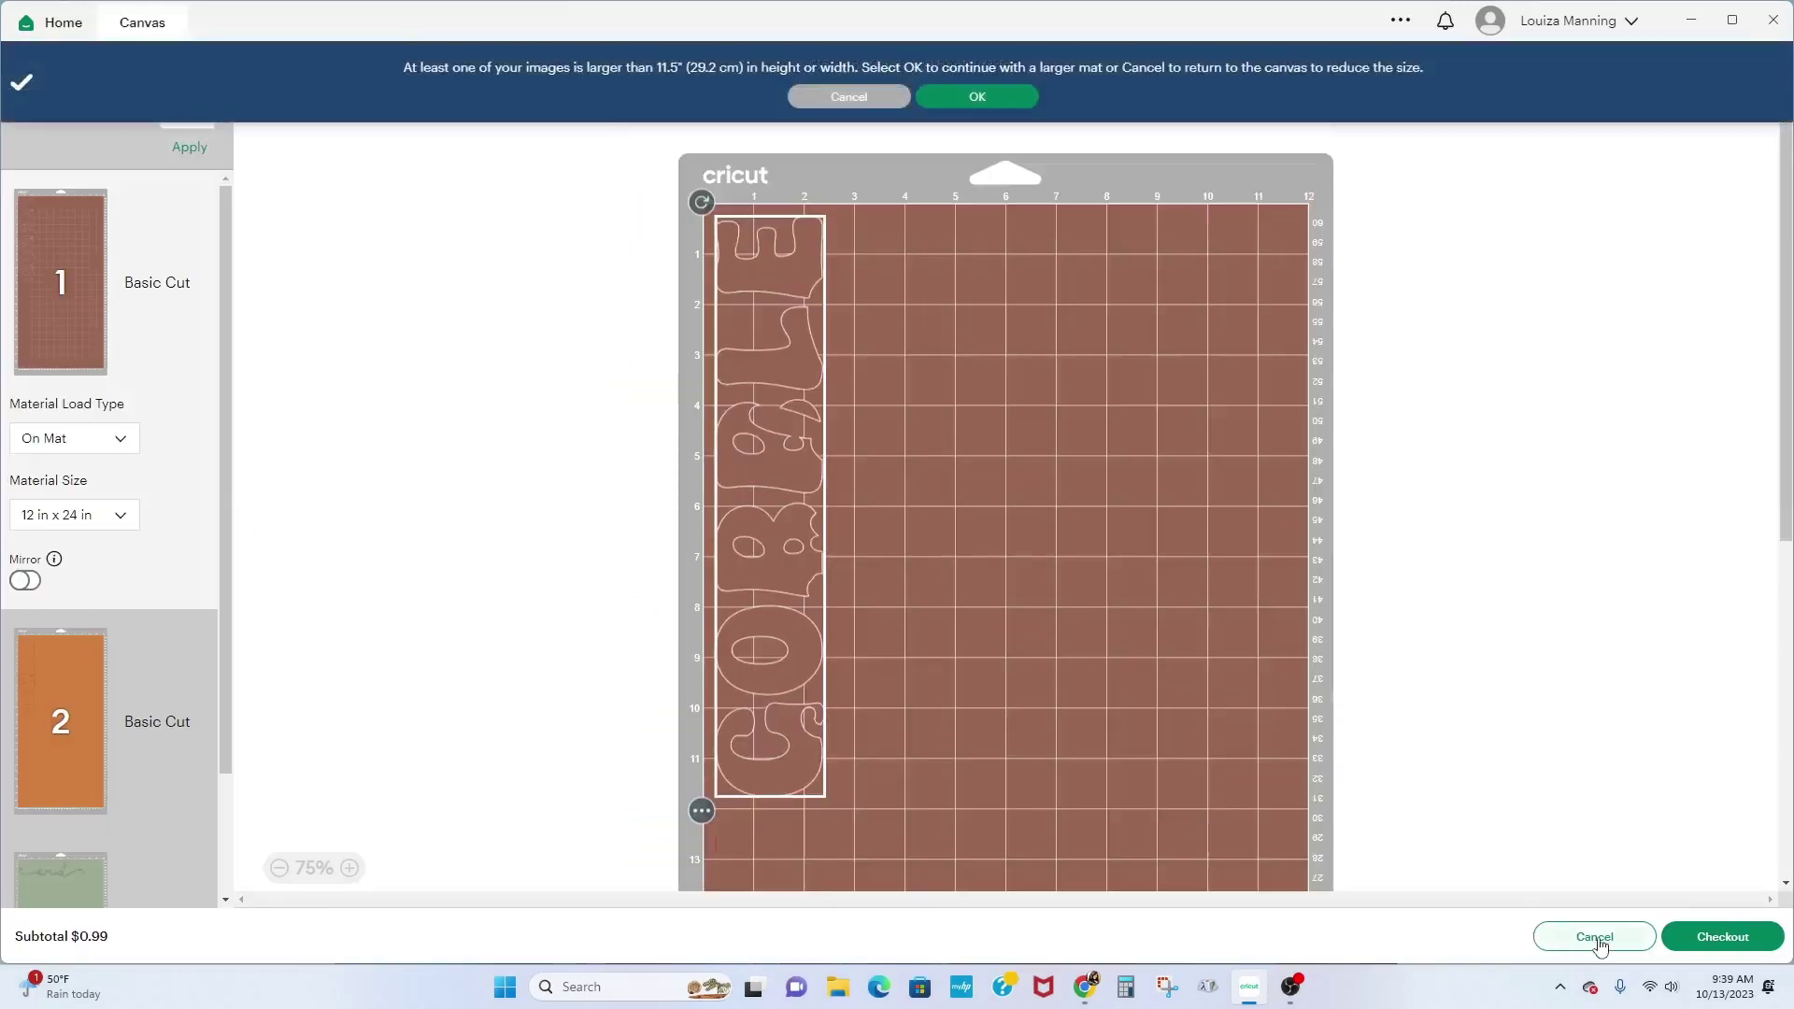
Step: Review the checkout cart for the Gobble And Wobble image, close it and return to the canvas without buying
{"action": "left_click", "coordinate": [1728, 937]}
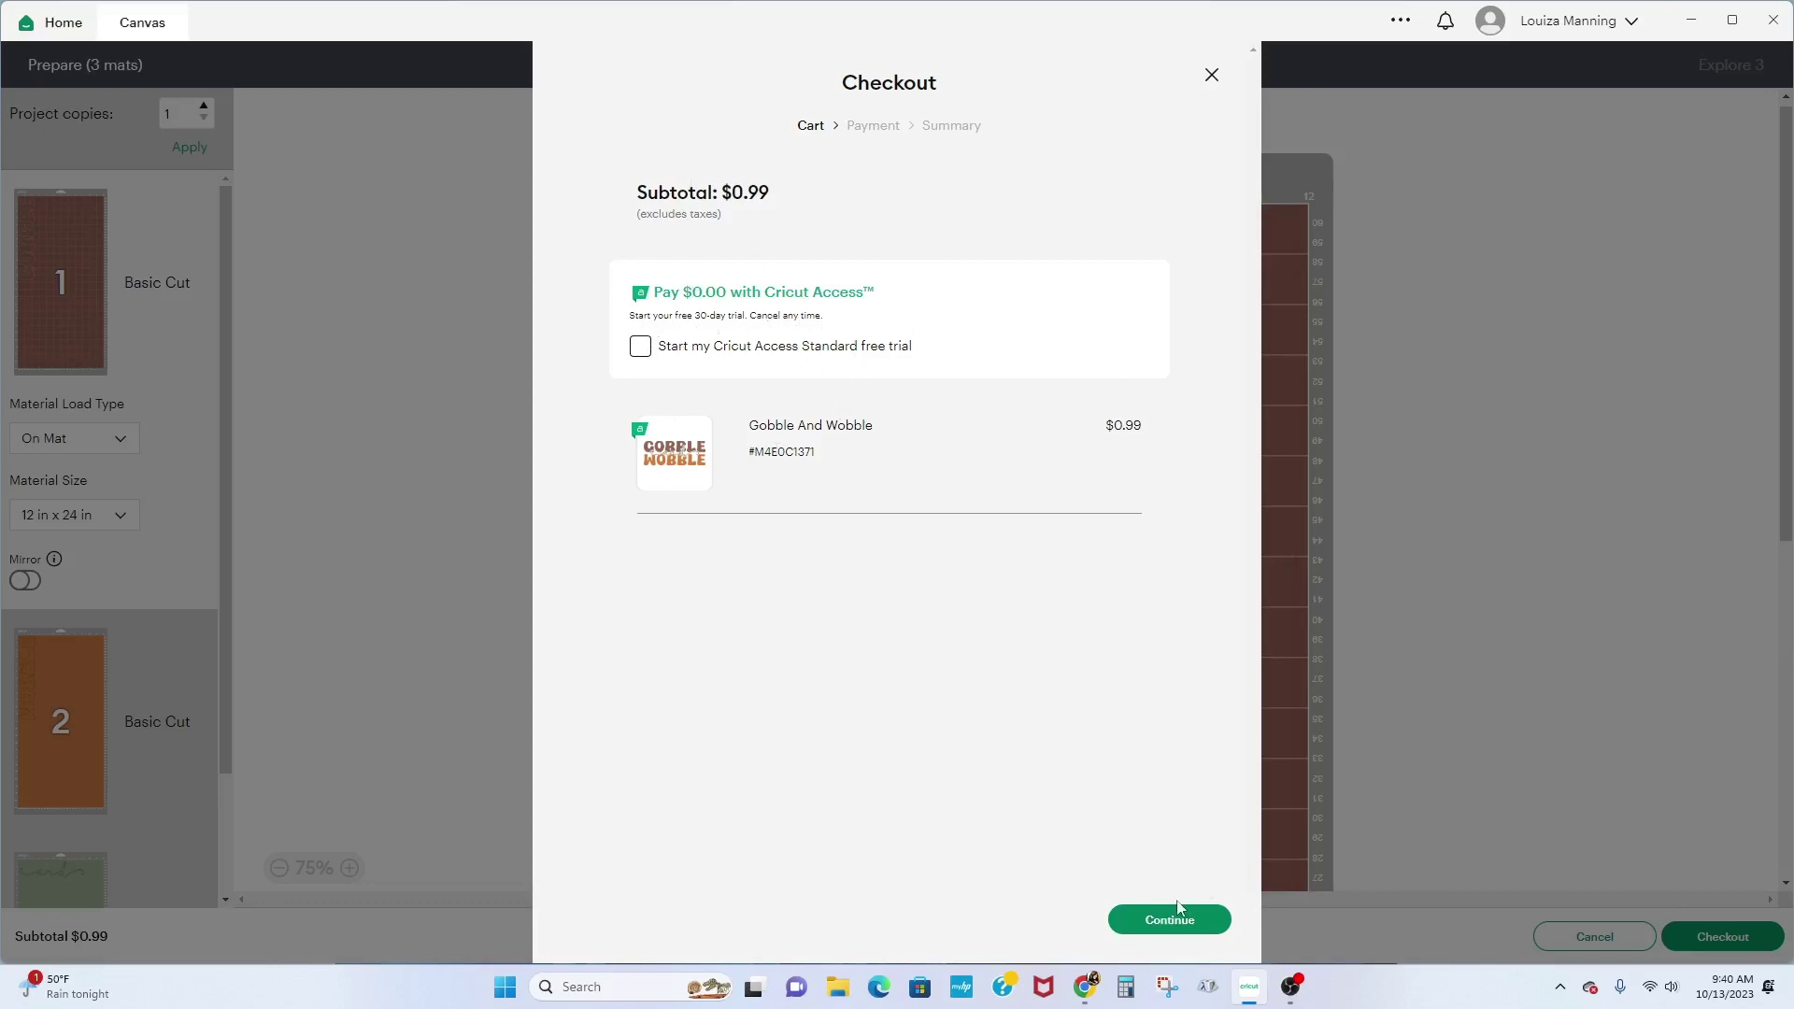
{"action": "left_click", "coordinate": [1212, 75]}
{"action": "left_click", "coordinate": [1554, 940]}
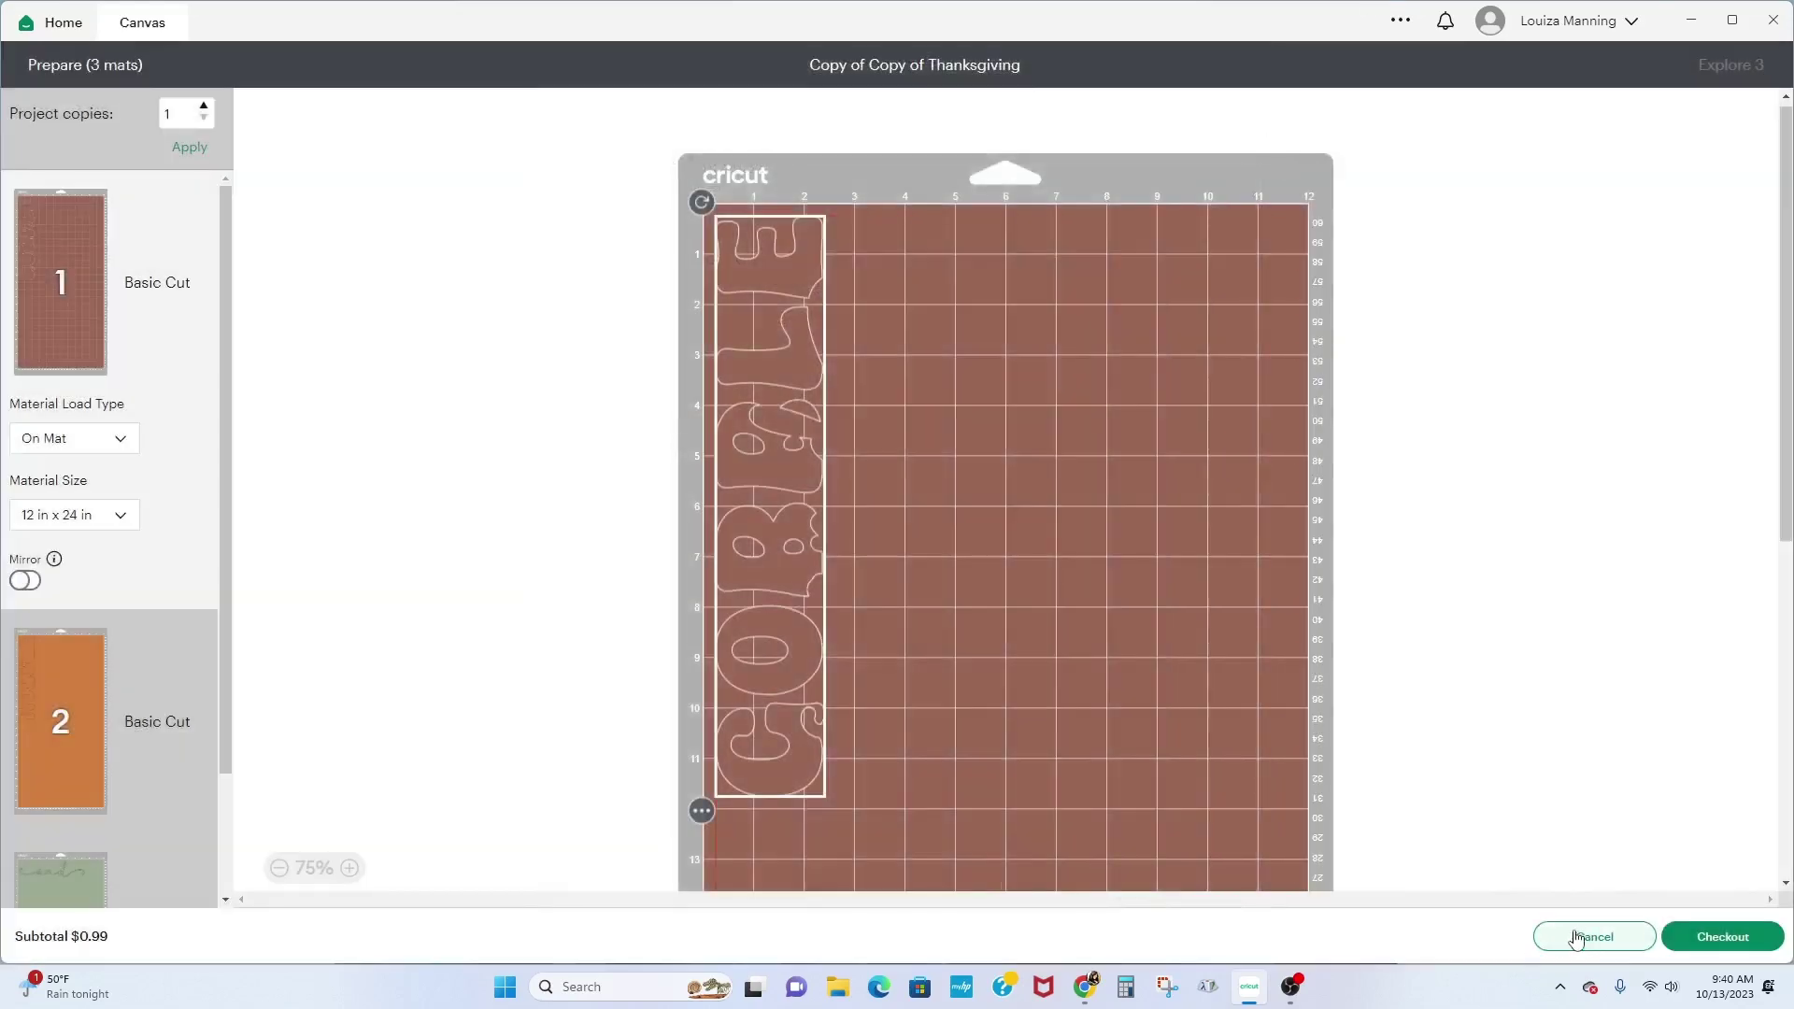
Step: Delete the whole Gobble And Wobble design from the canvas
{"action": "left_click", "coordinate": [451, 356]}
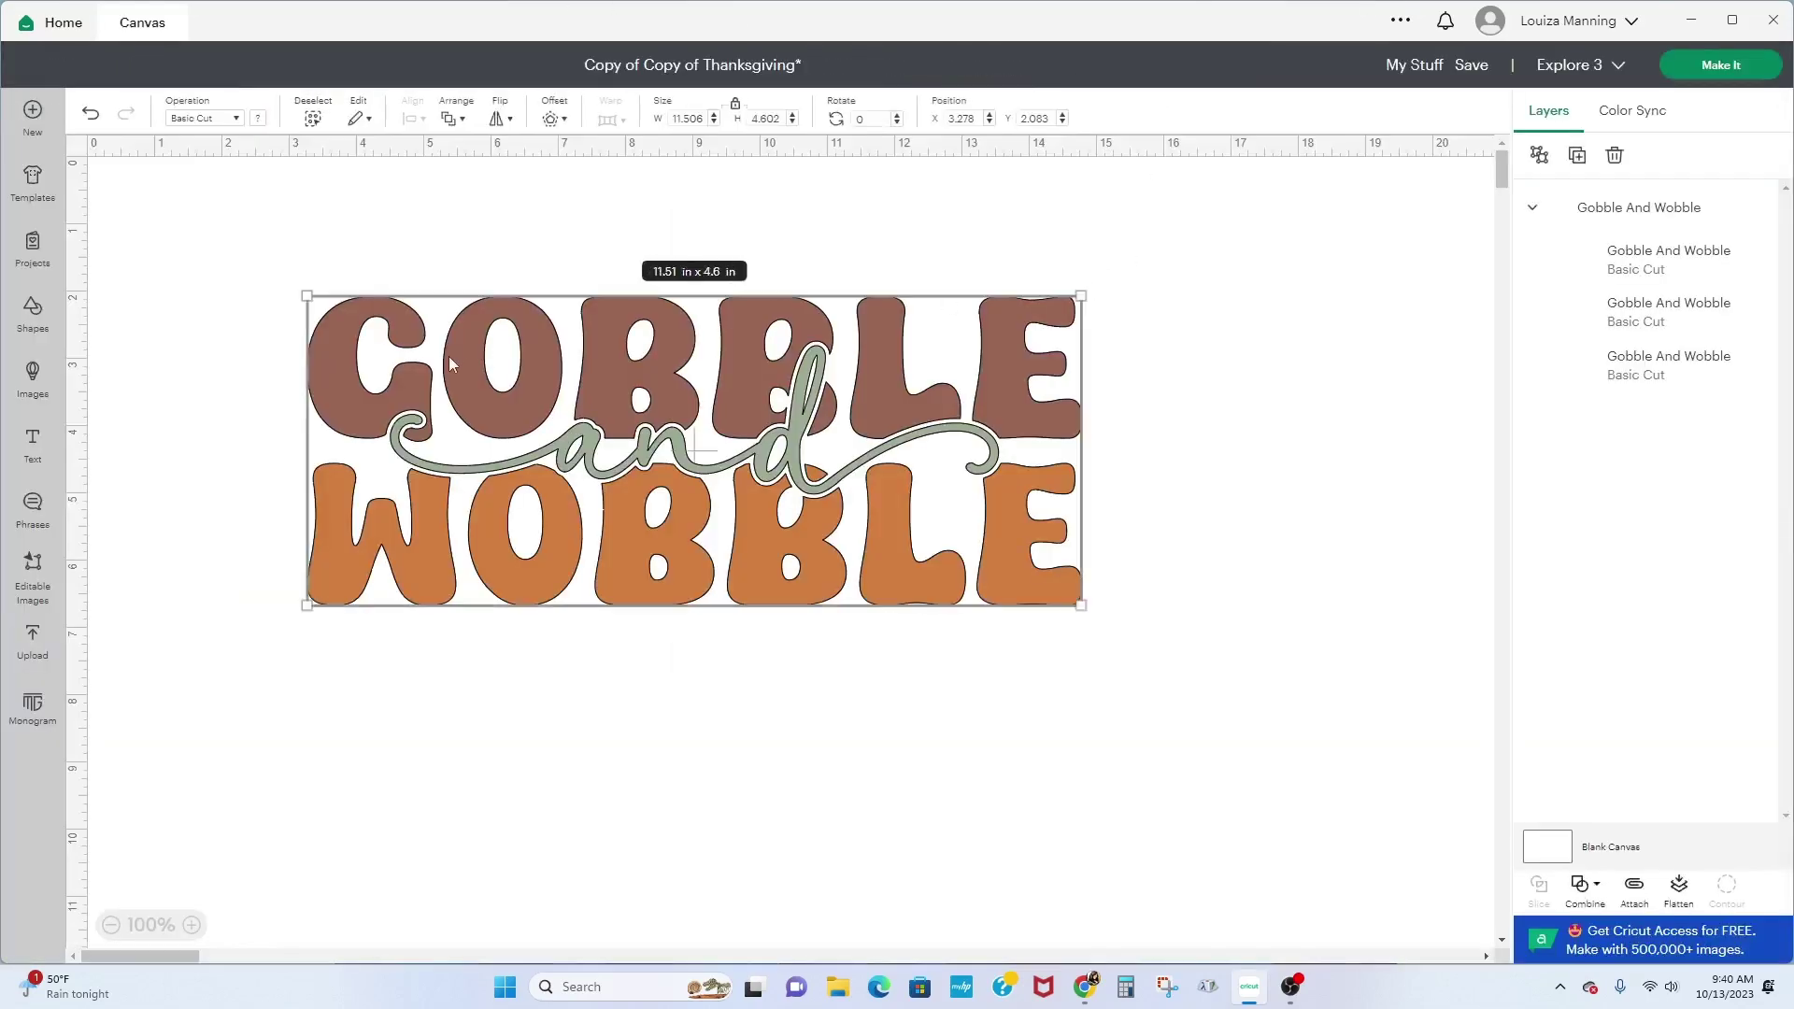
{"action": "left_click", "coordinate": [1615, 155]}
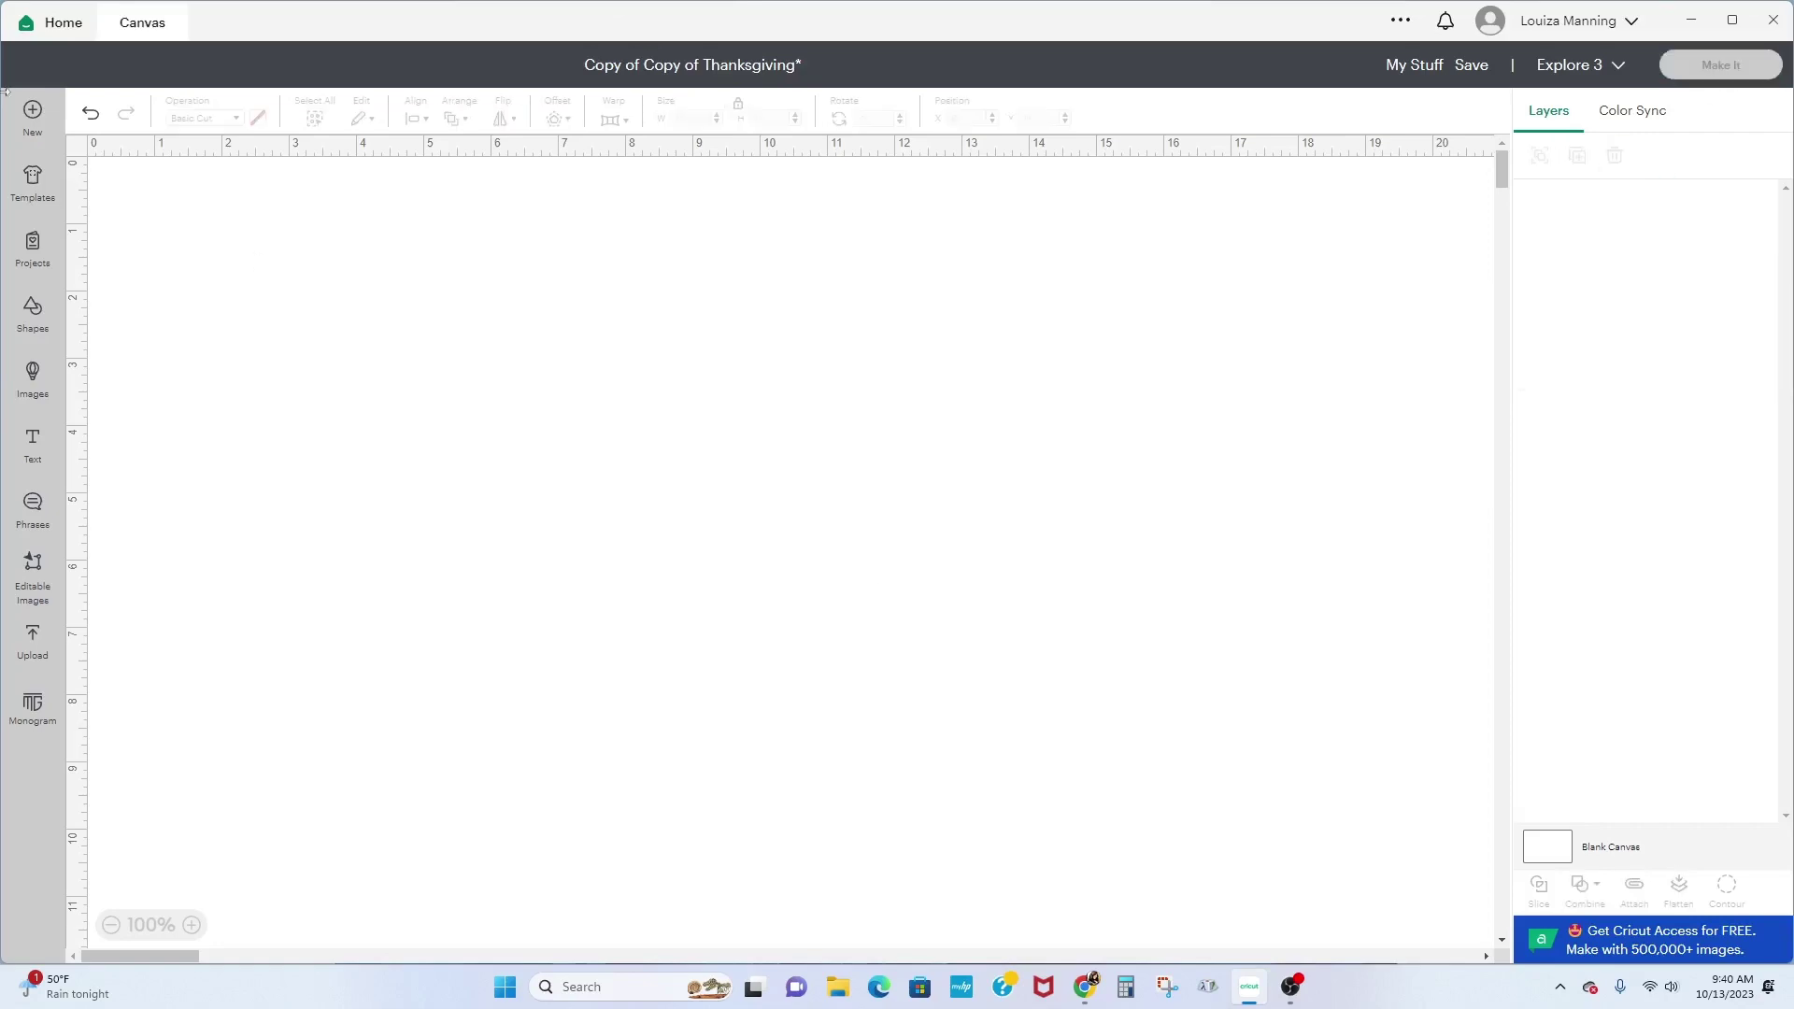
Step: View the details of the shared project "Love Fall with leaves pillow" and close them
{"action": "left_click", "coordinate": [32, 248]}
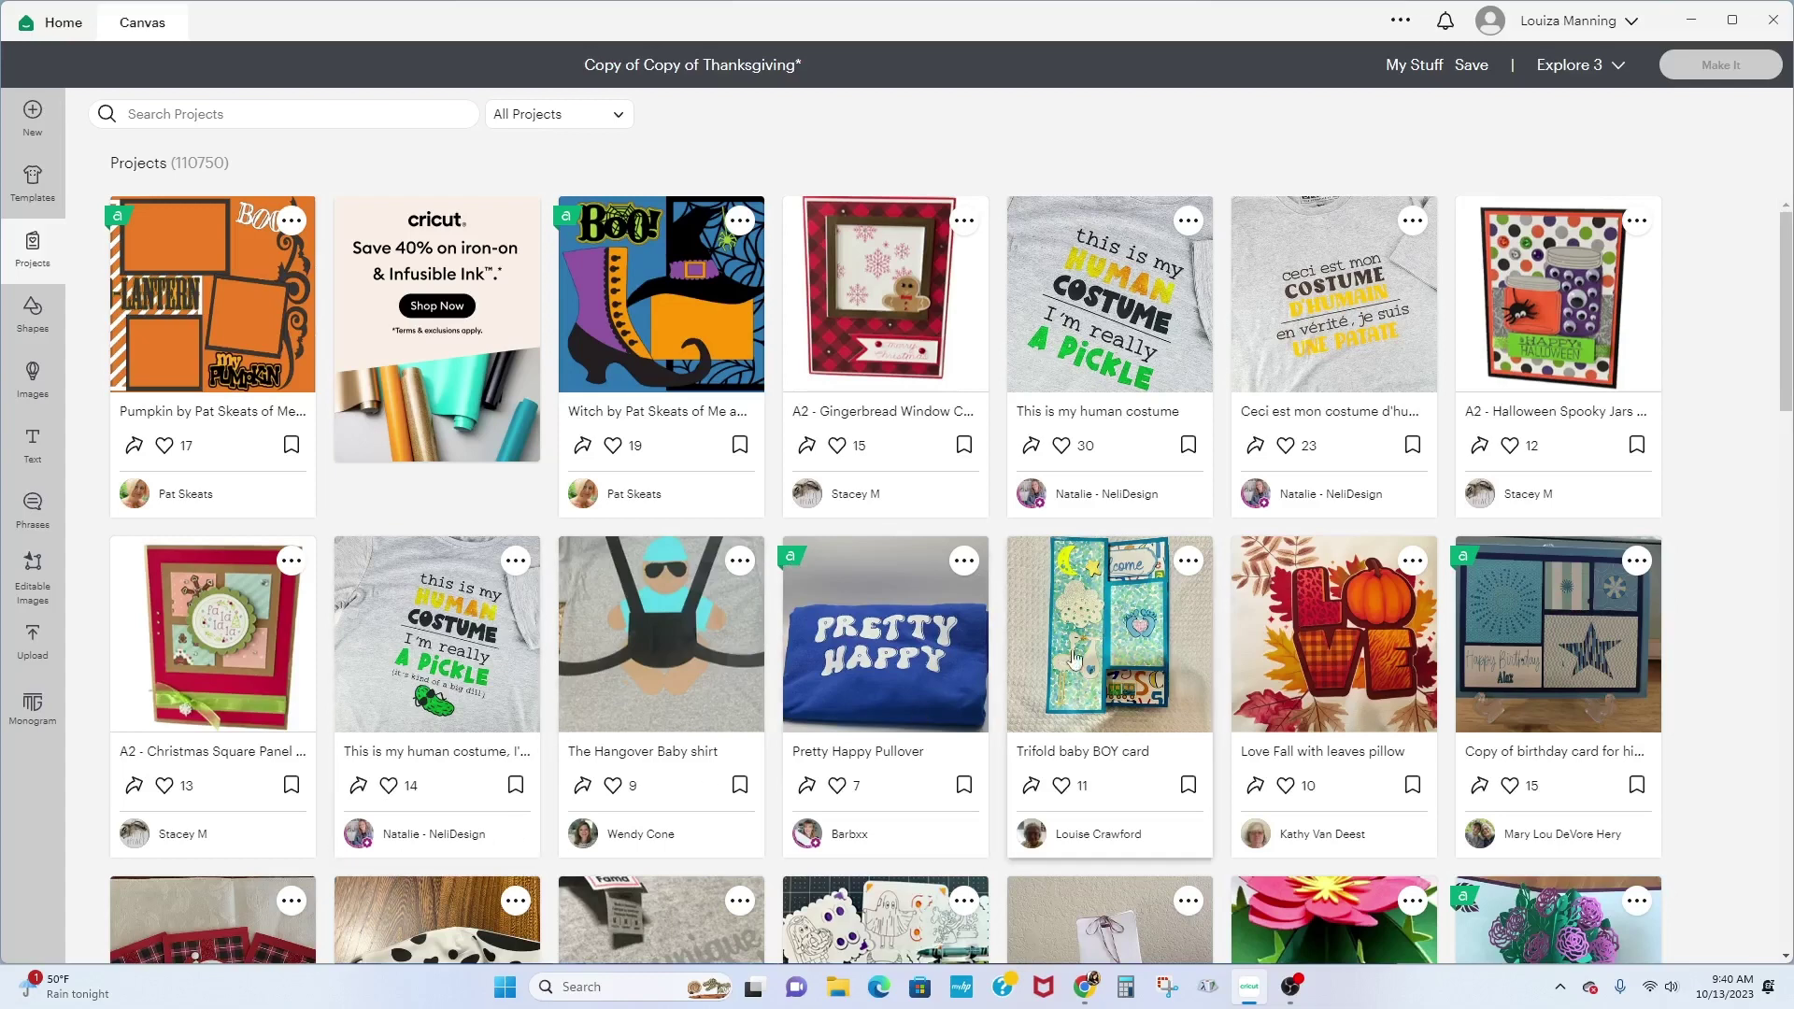
{"action": "left_click", "coordinate": [1313, 614]}
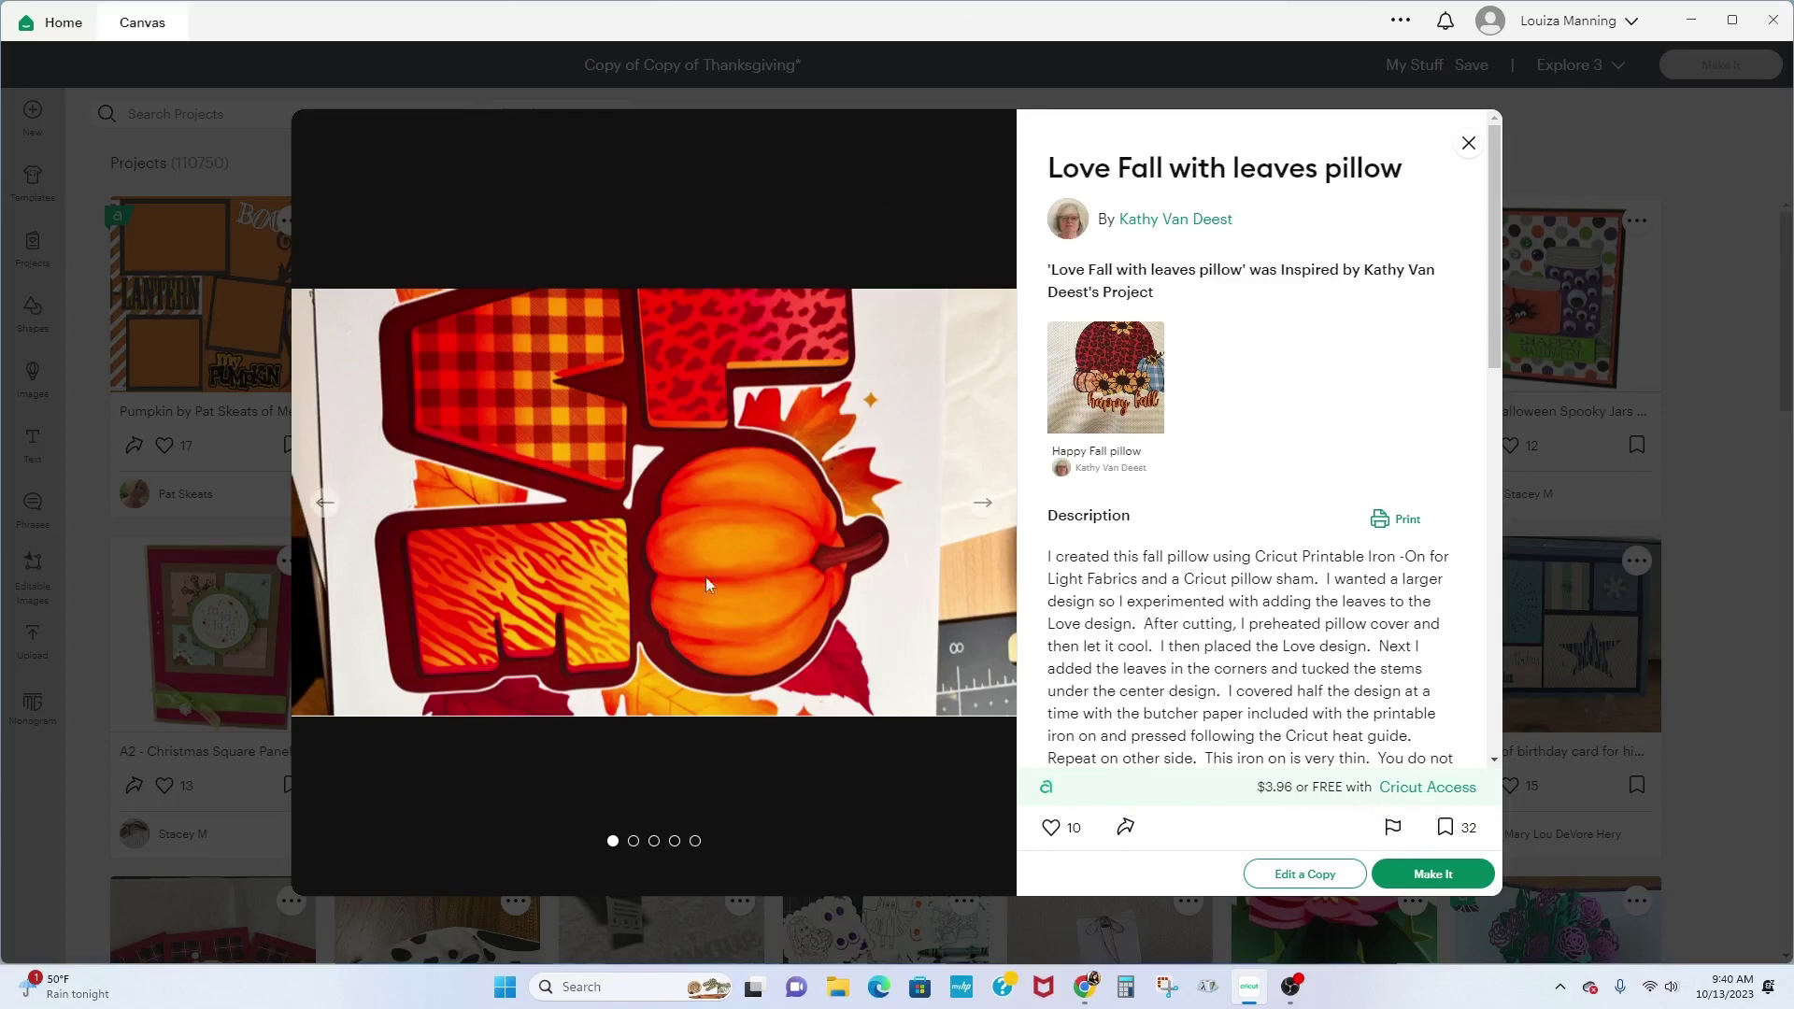
{"action": "left_click", "coordinate": [1469, 144]}
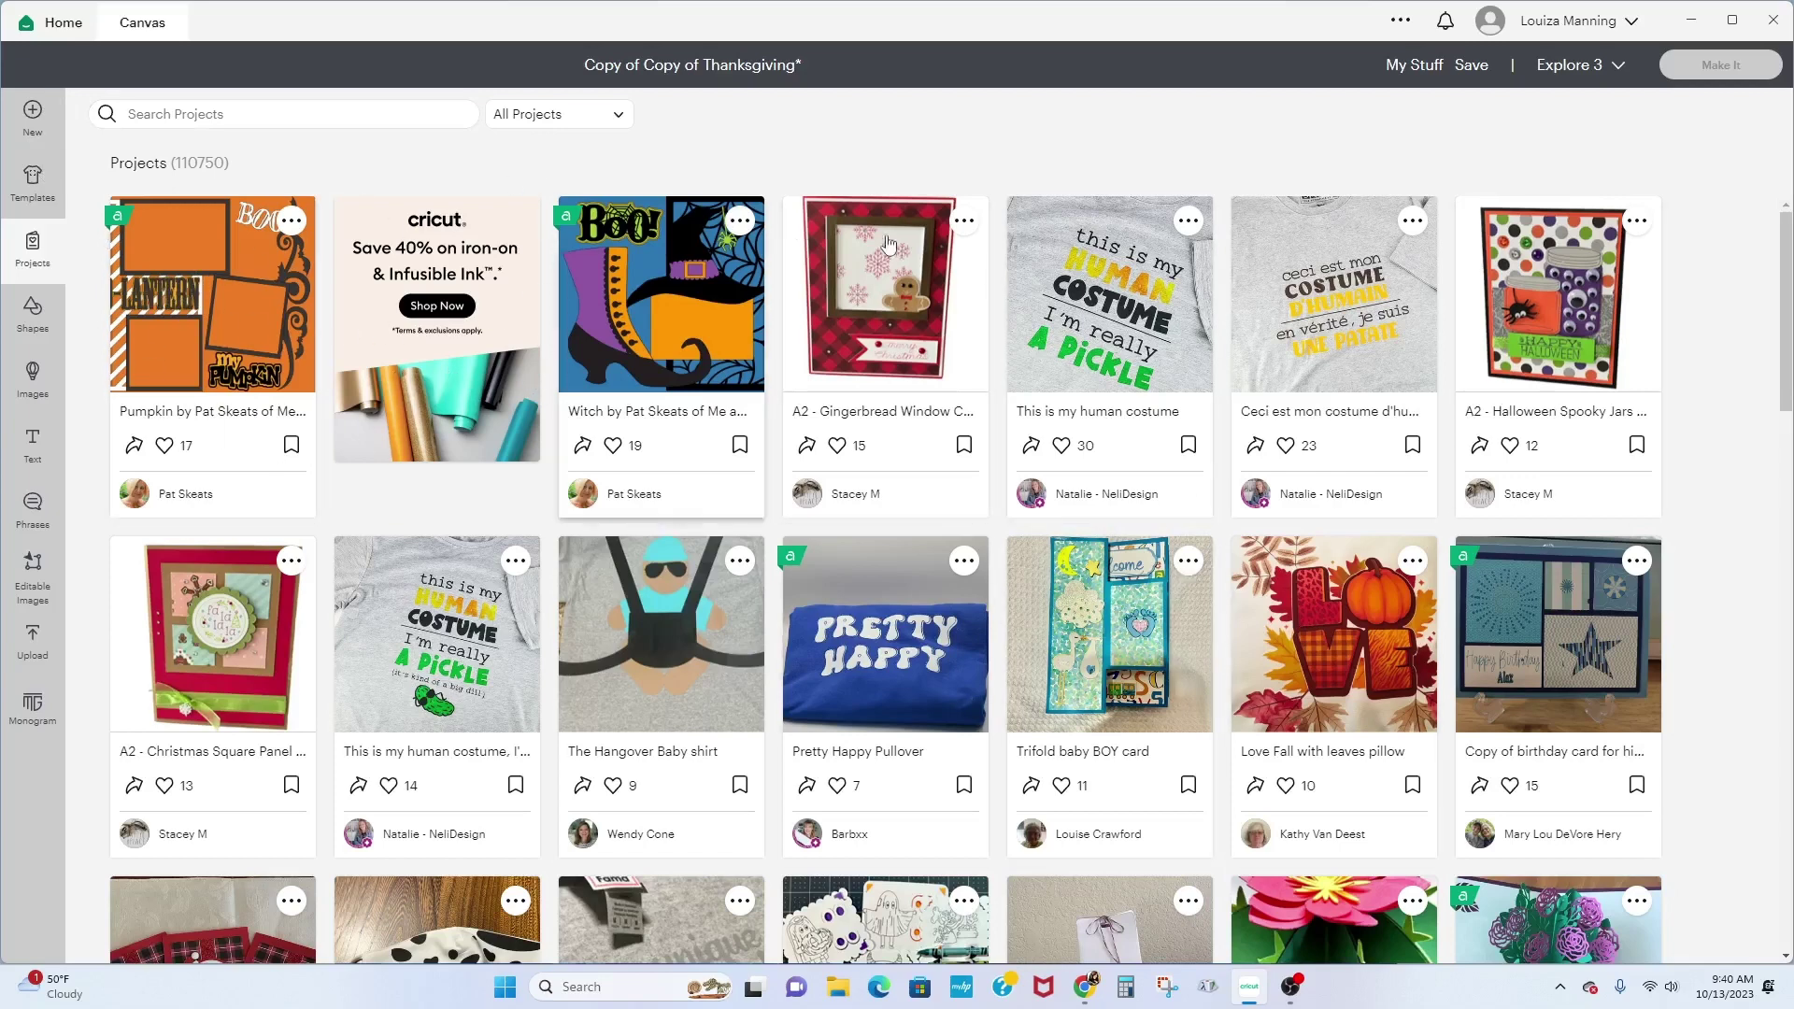
Step: Look through the free shapes and the shapes included with a subscription
{"action": "left_click", "coordinate": [33, 316]}
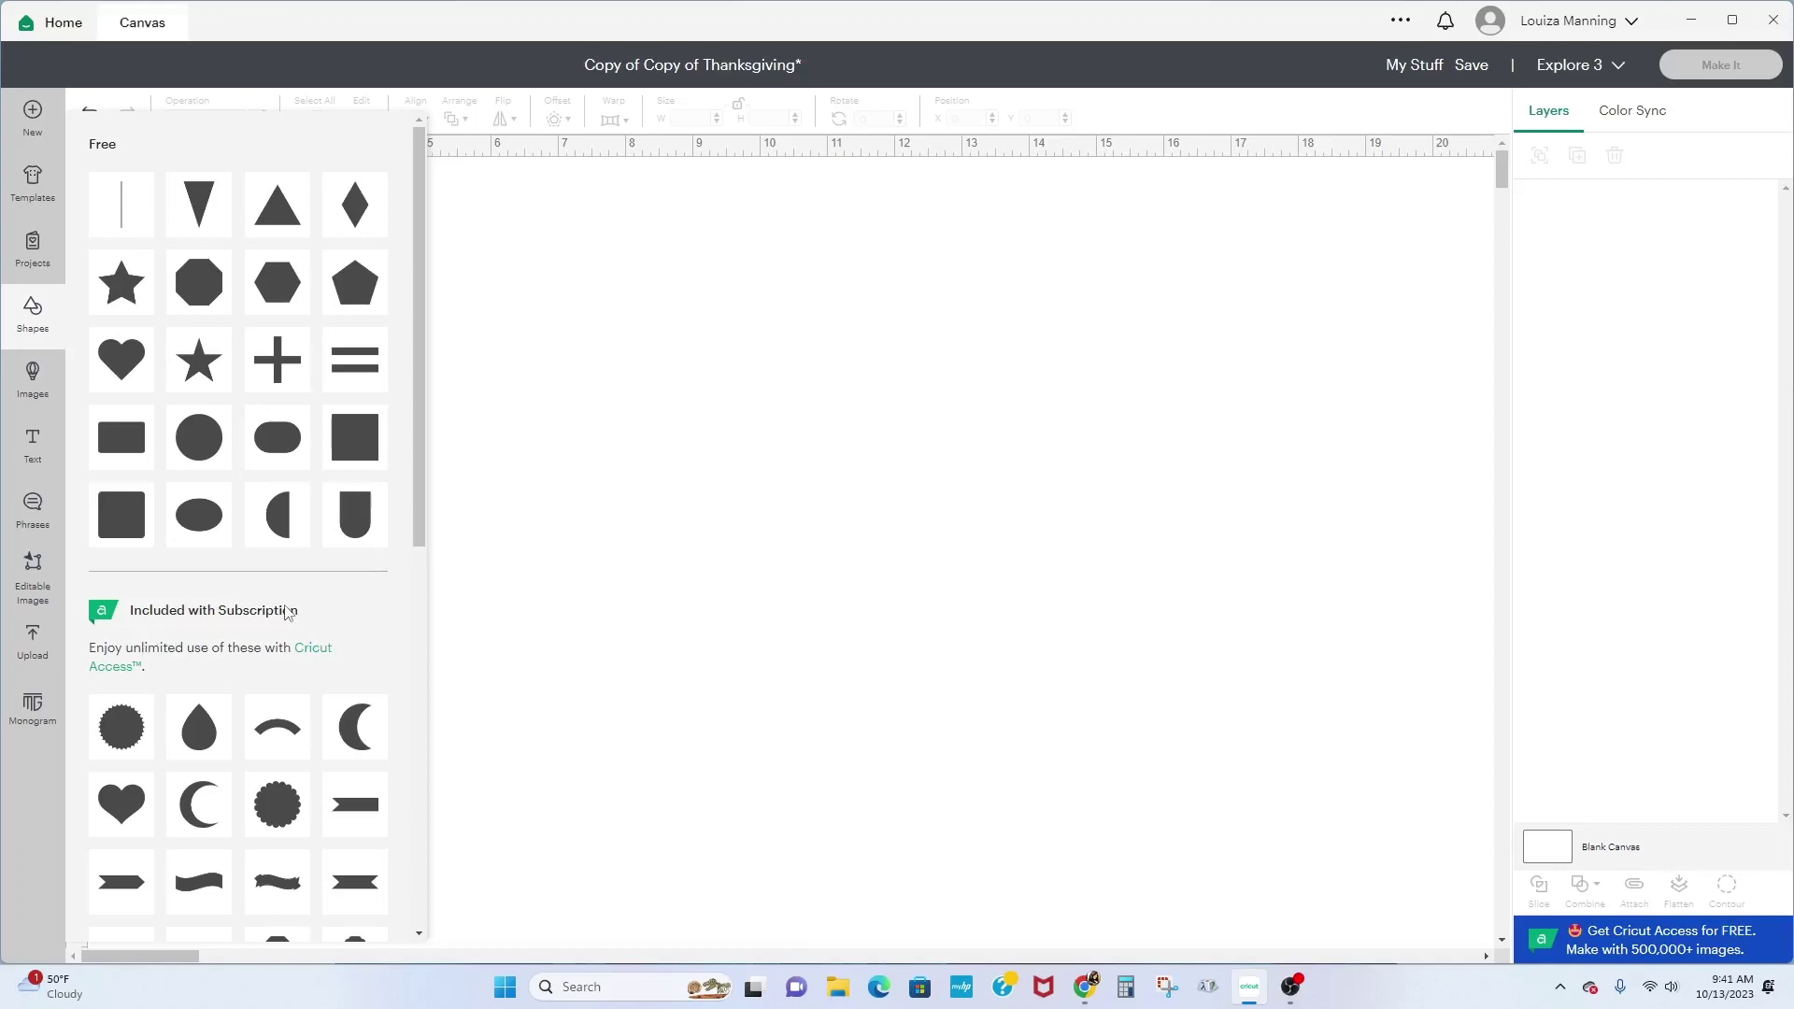
{"action": "left_click_drag", "start_coordinate": [422, 526], "coordinate": [432, 927]}
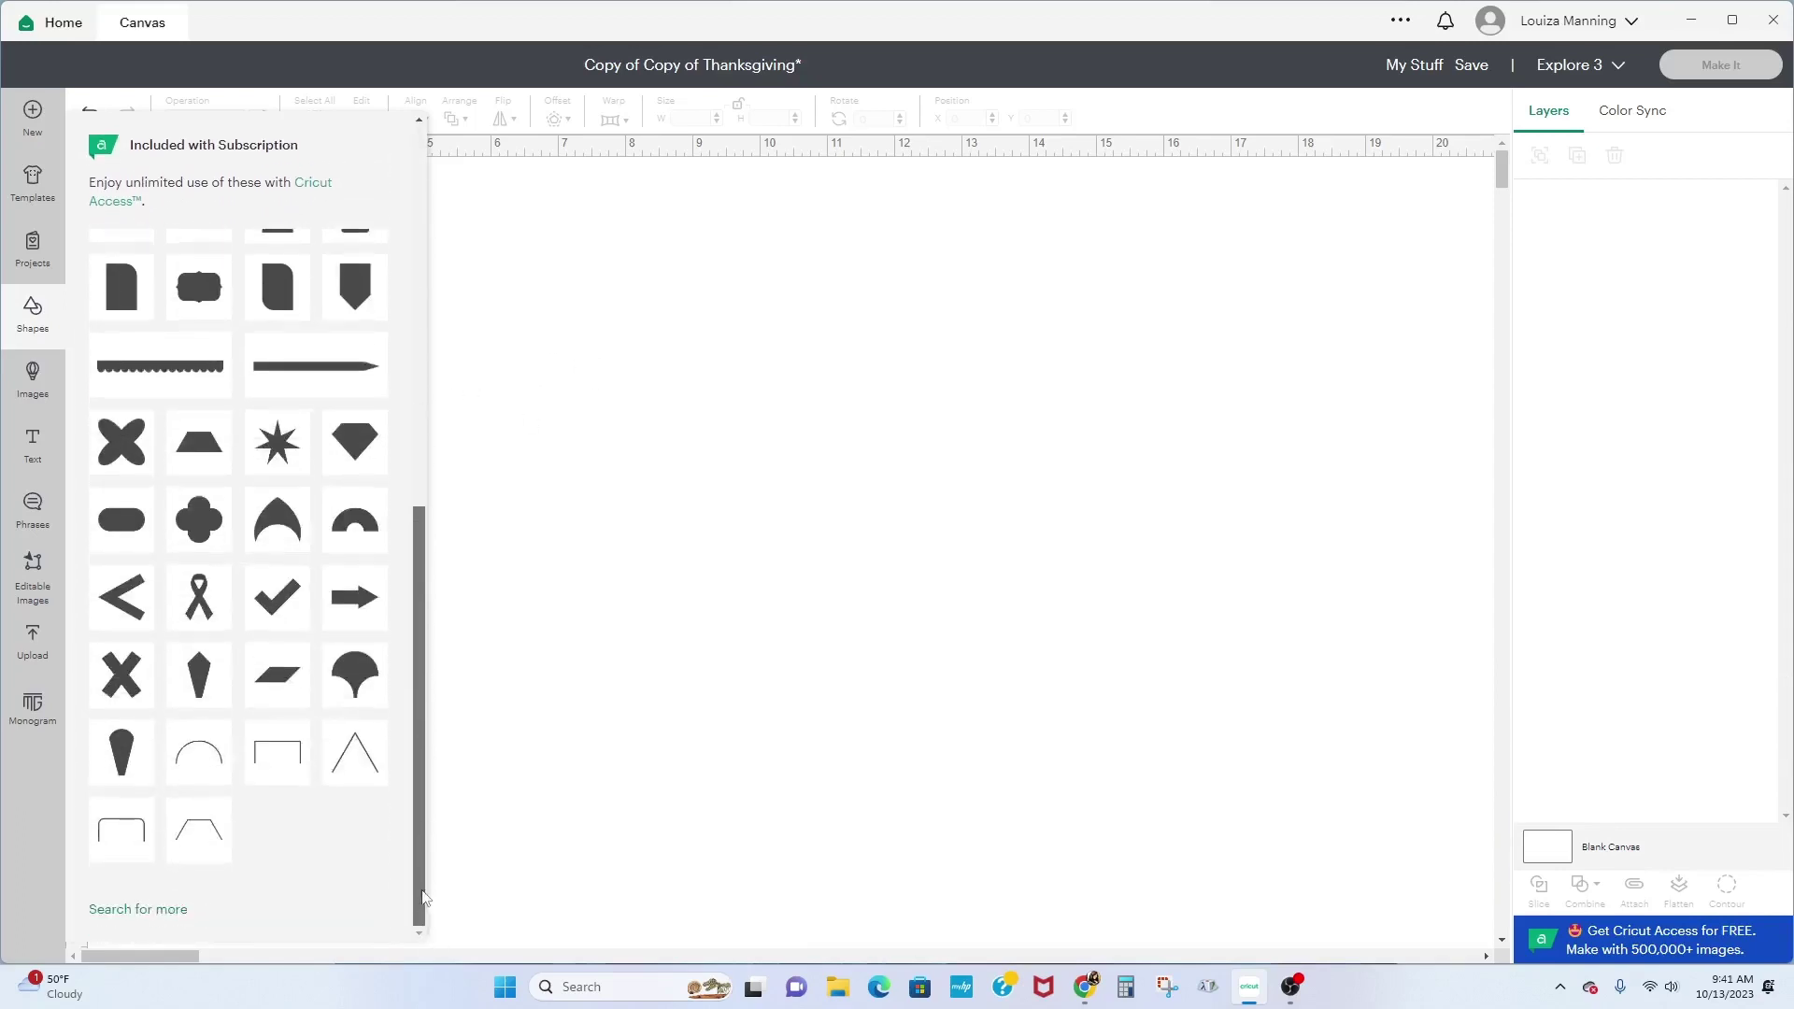
{"action": "scroll", "coordinate": [405, 772], "scroll_direction": "up", "scroll_amount": 5}
{"action": "scroll", "coordinate": [405, 772], "scroll_direction": "up", "scroll_amount": 7}
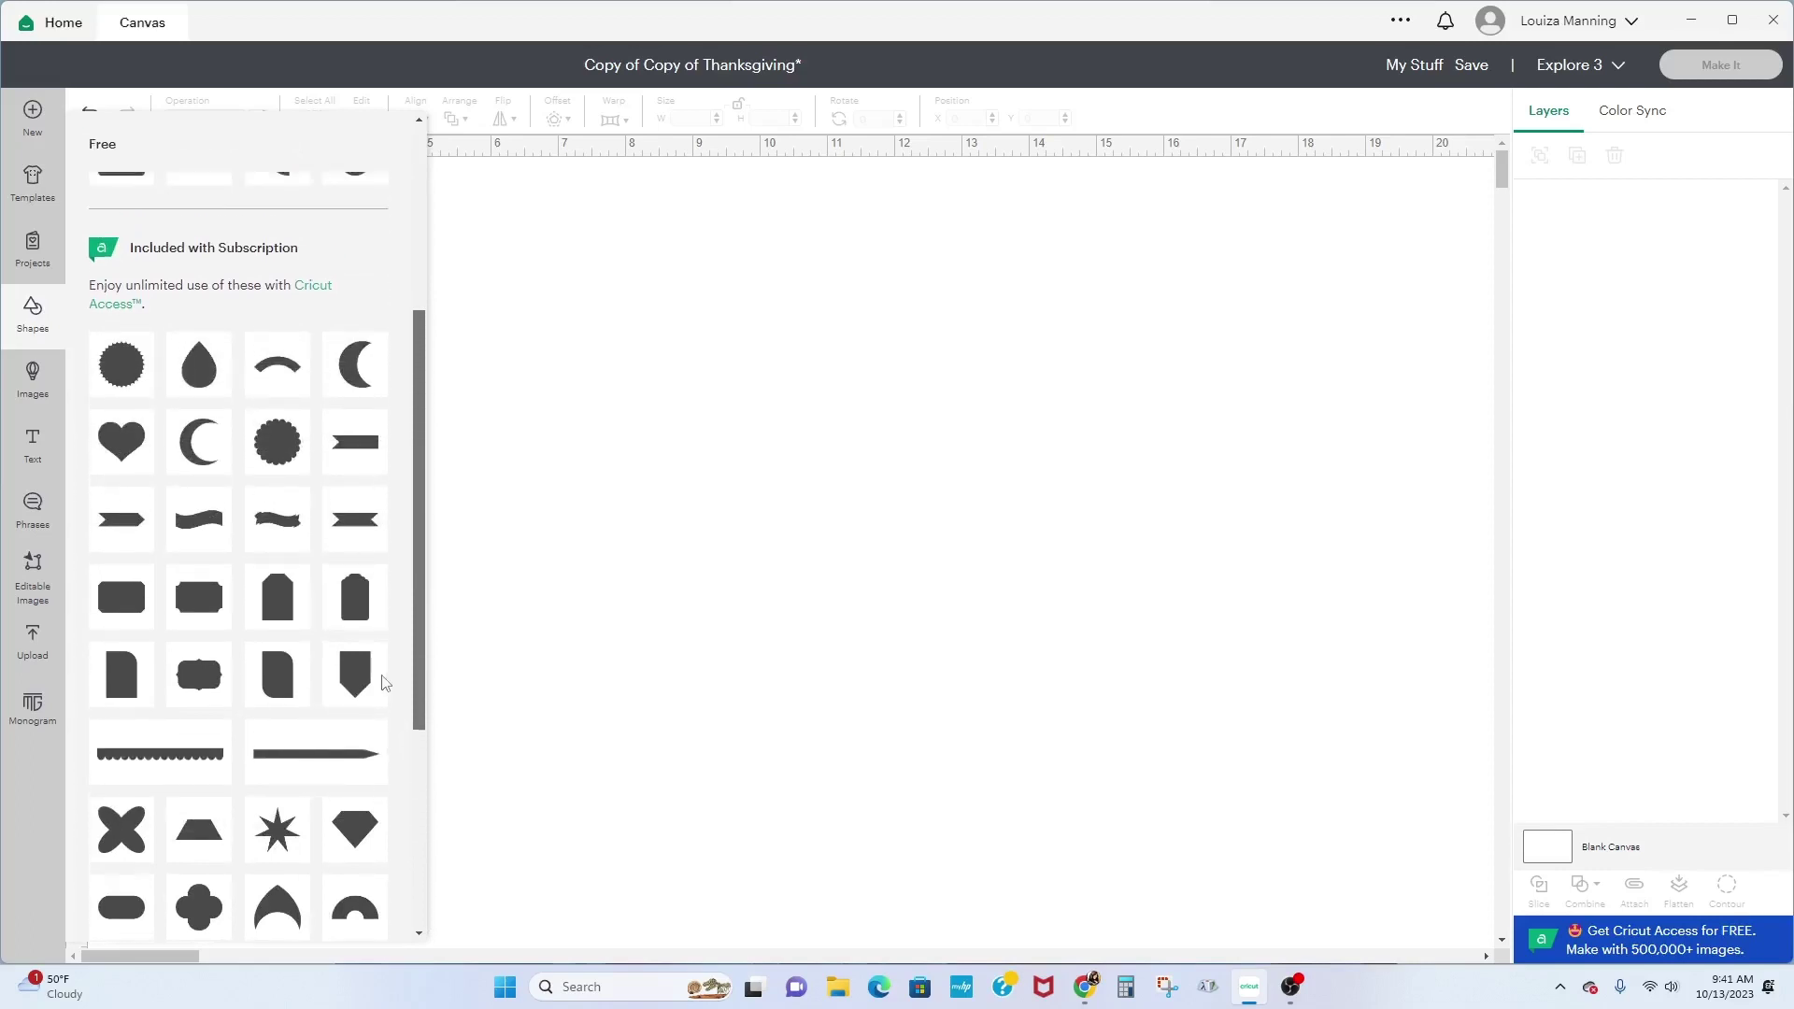
{"action": "scroll", "coordinate": [379, 583], "scroll_direction": "up", "scroll_amount": 2}
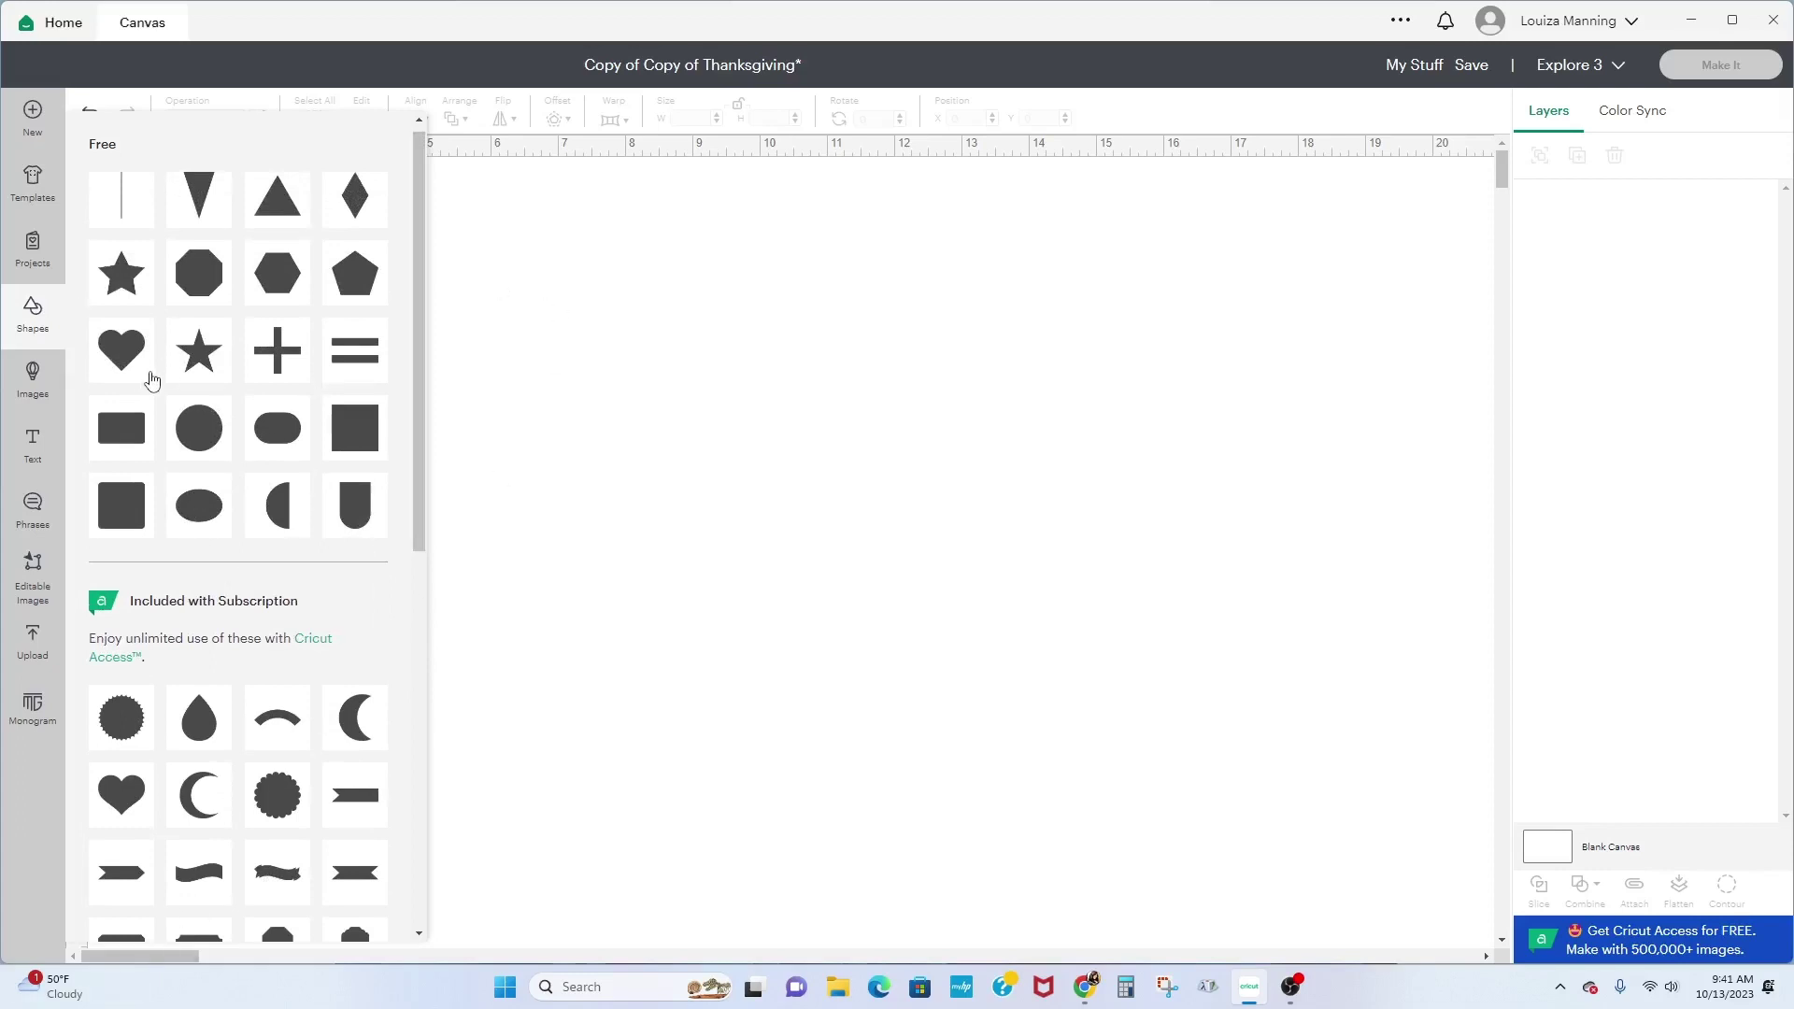
Step: Browse the Free category of the image library
{"action": "left_click", "coordinate": [32, 383]}
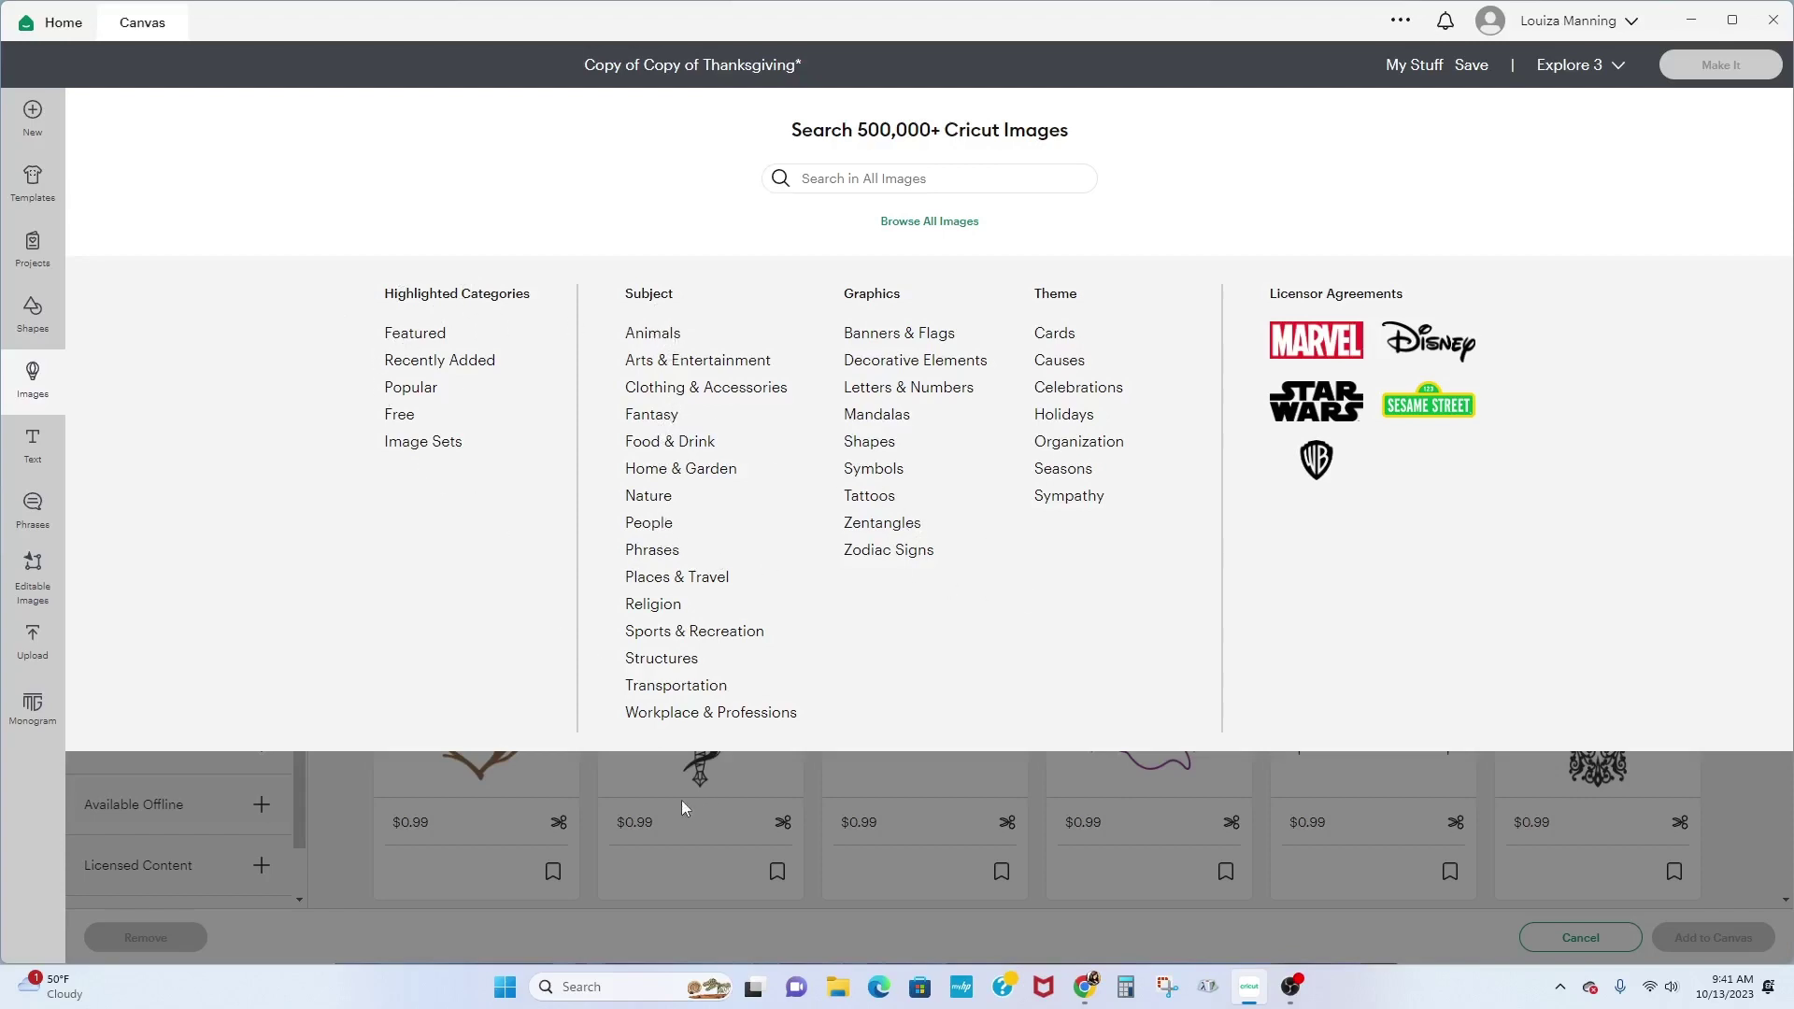
{"action": "left_click", "coordinate": [402, 417]}
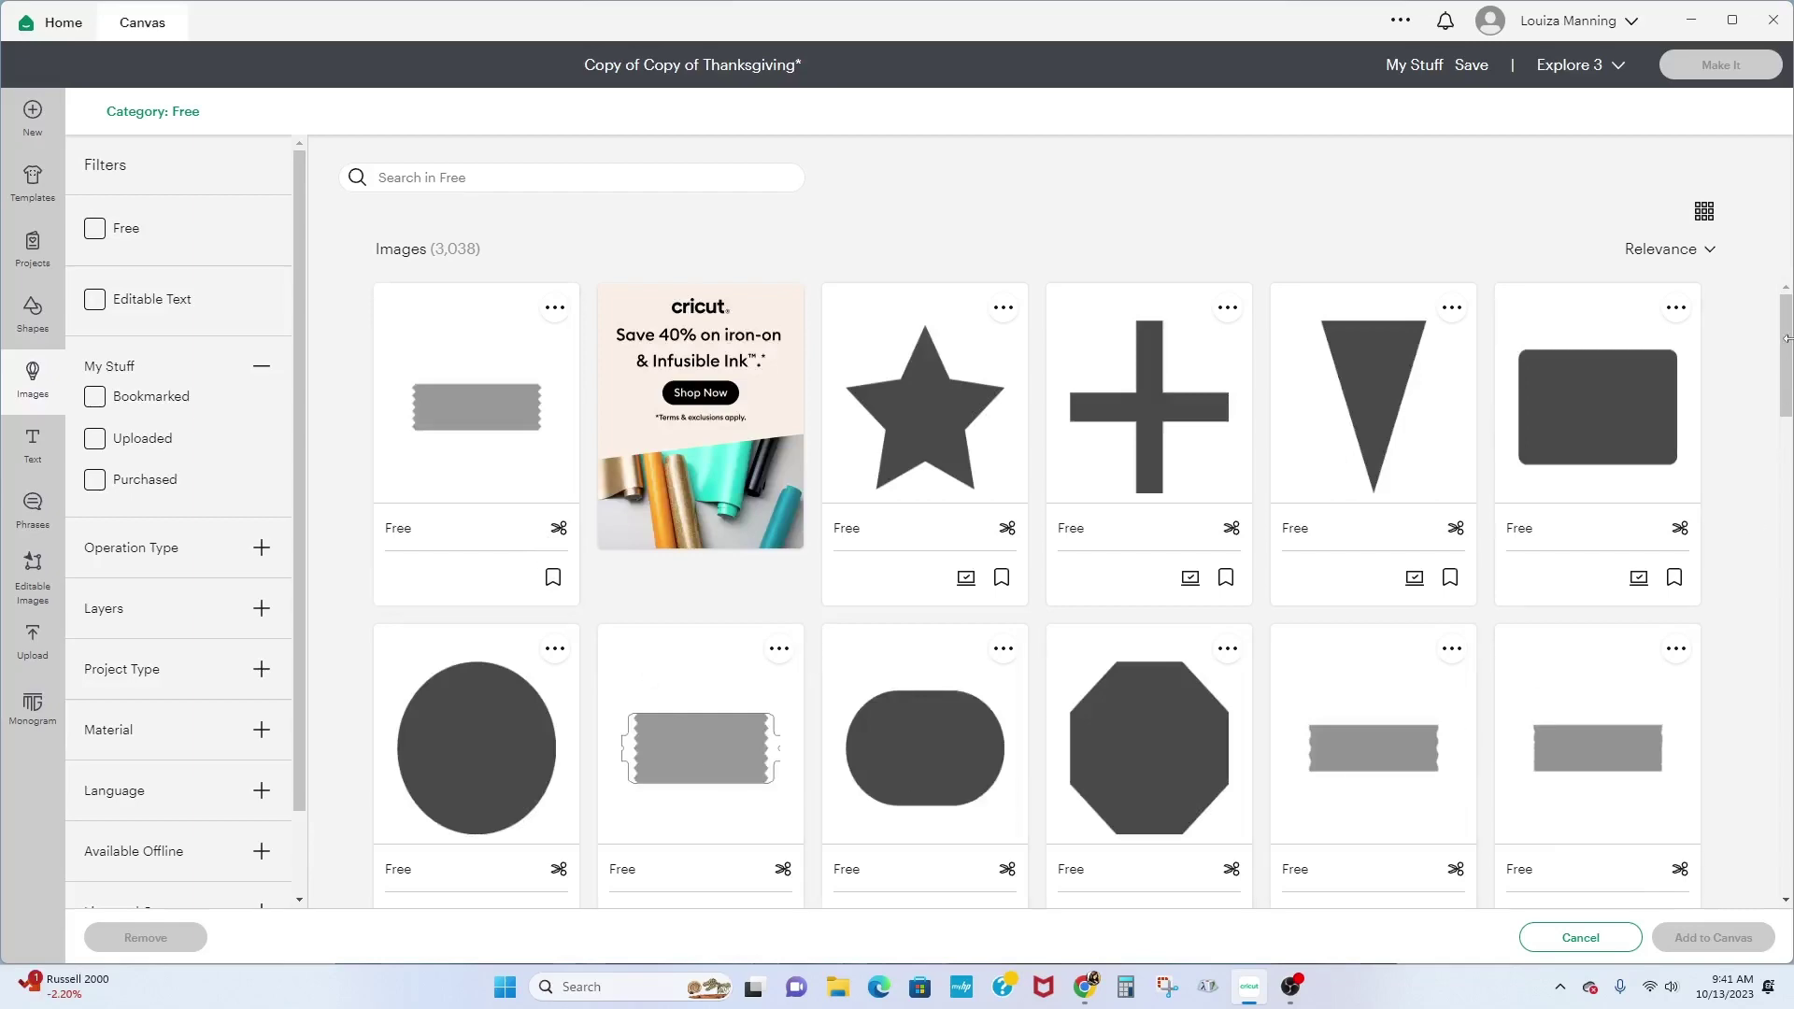
{"action": "left_click_drag", "start_coordinate": [1787, 338], "coordinate": [1787, 537]}
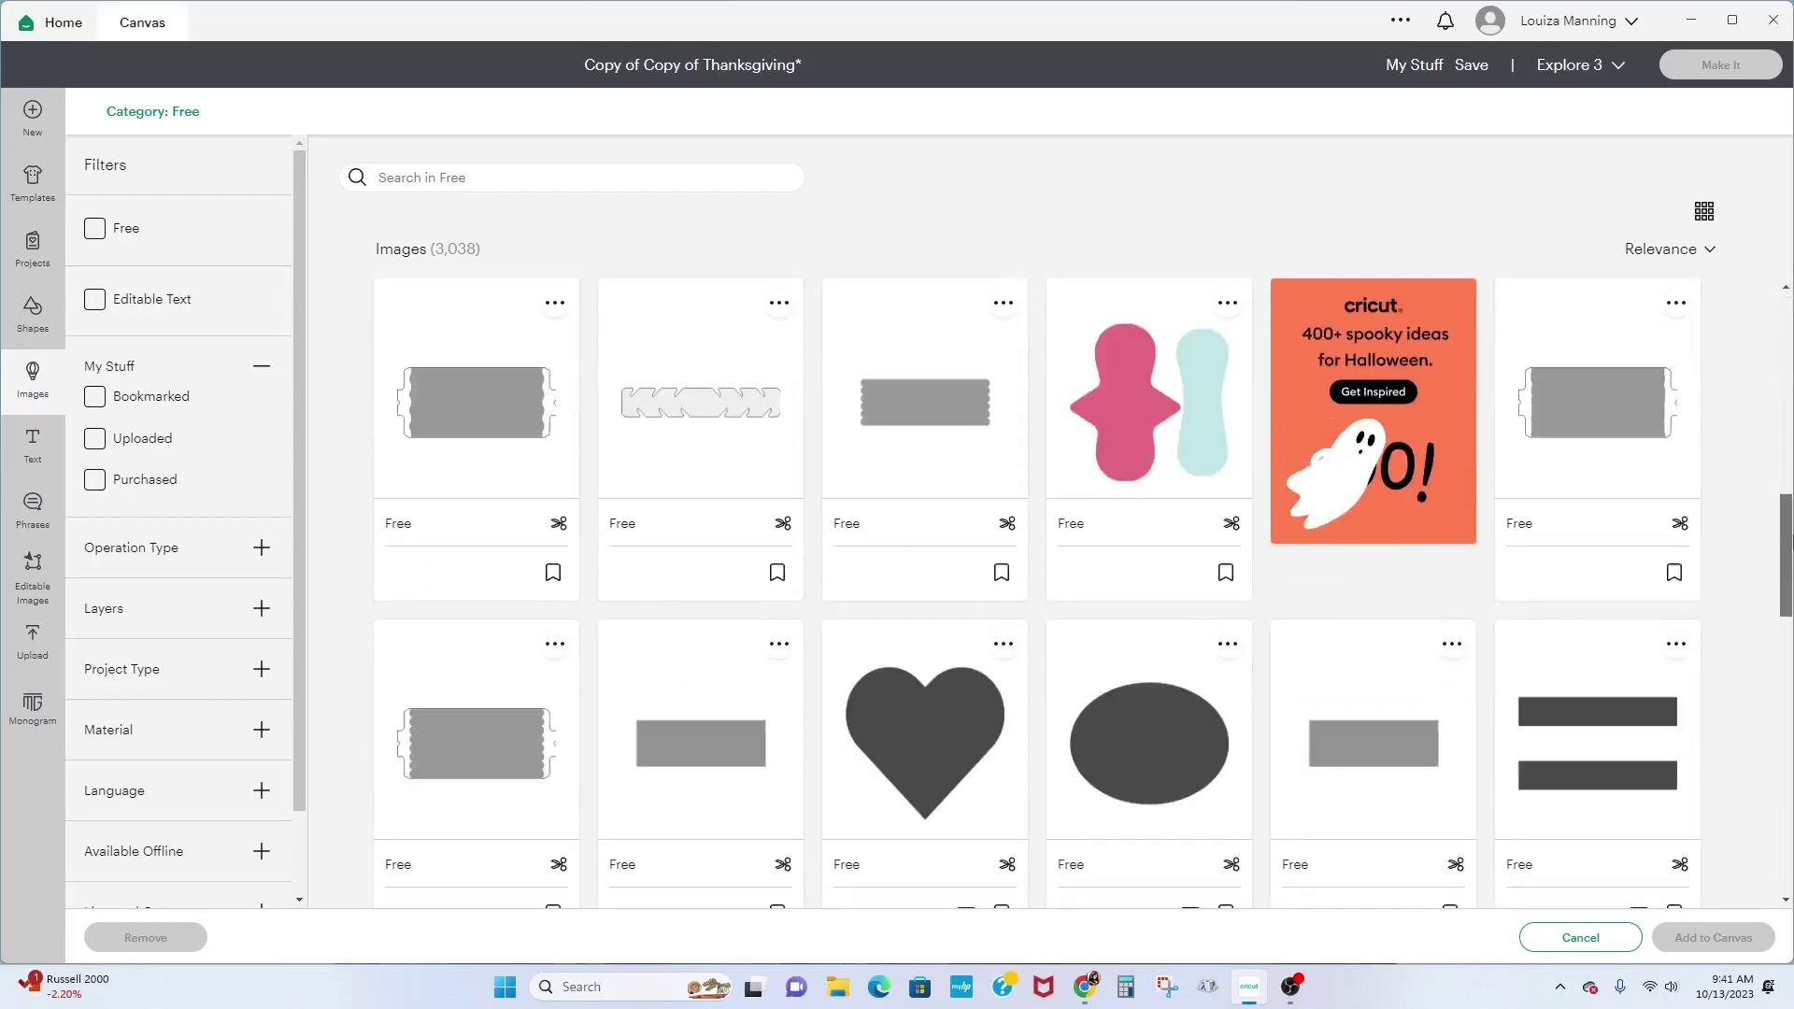
Step: Look further through the free images and return to the start of the results
{"action": "scroll", "coordinate": [1037, 593], "scroll_direction": "down", "scroll_amount": 10}
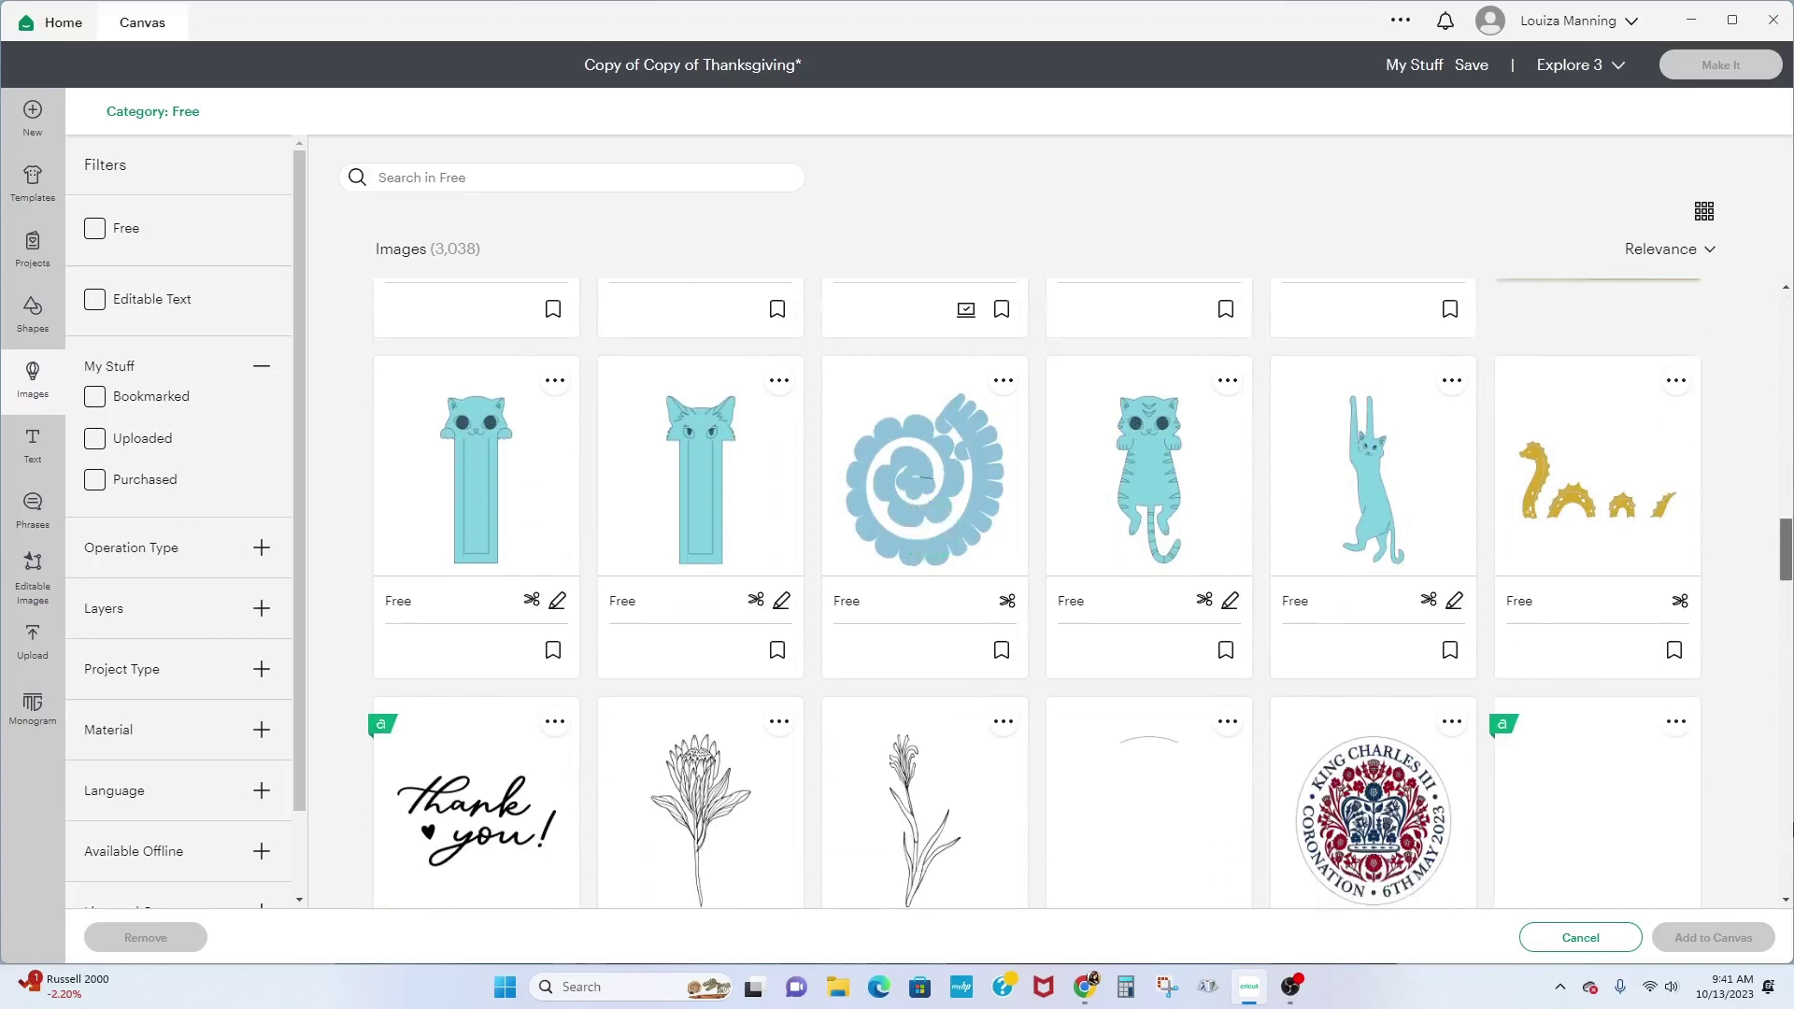
{"action": "scroll", "coordinate": [1037, 594], "scroll_direction": "down", "scroll_amount": 4}
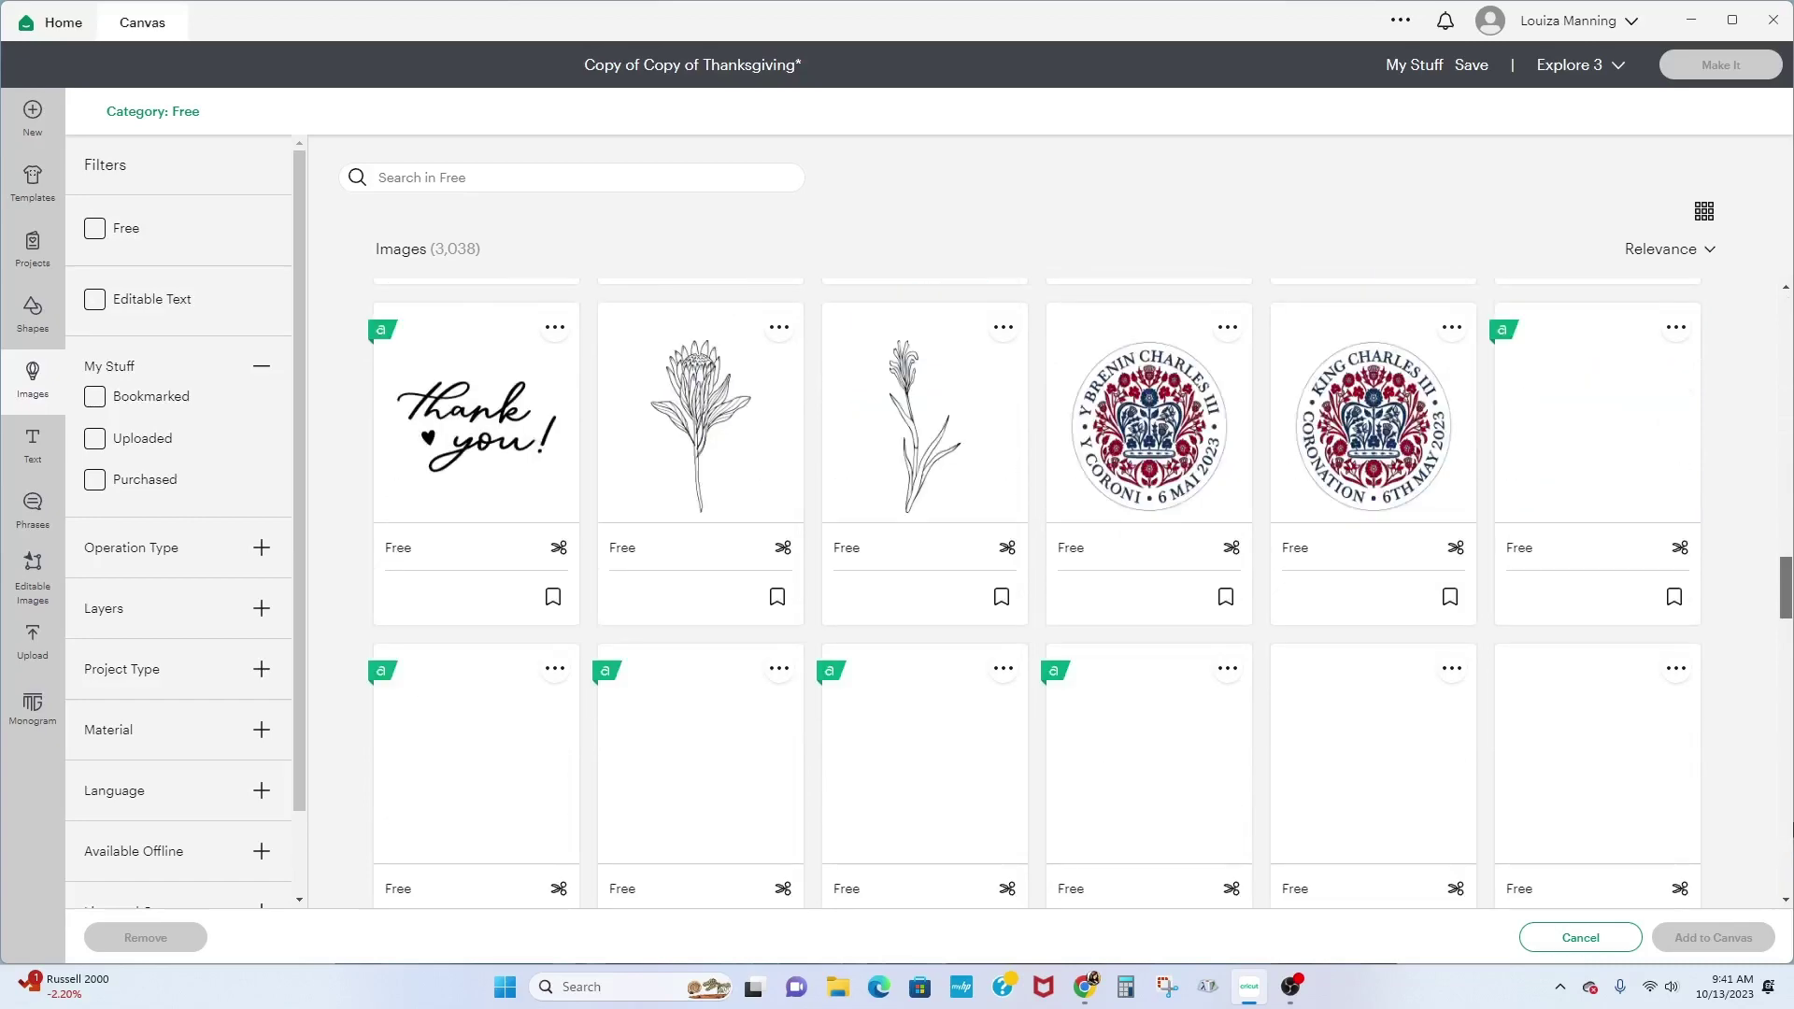
{"action": "scroll", "coordinate": [1779, 758], "scroll_direction": "up", "scroll_amount": 10}
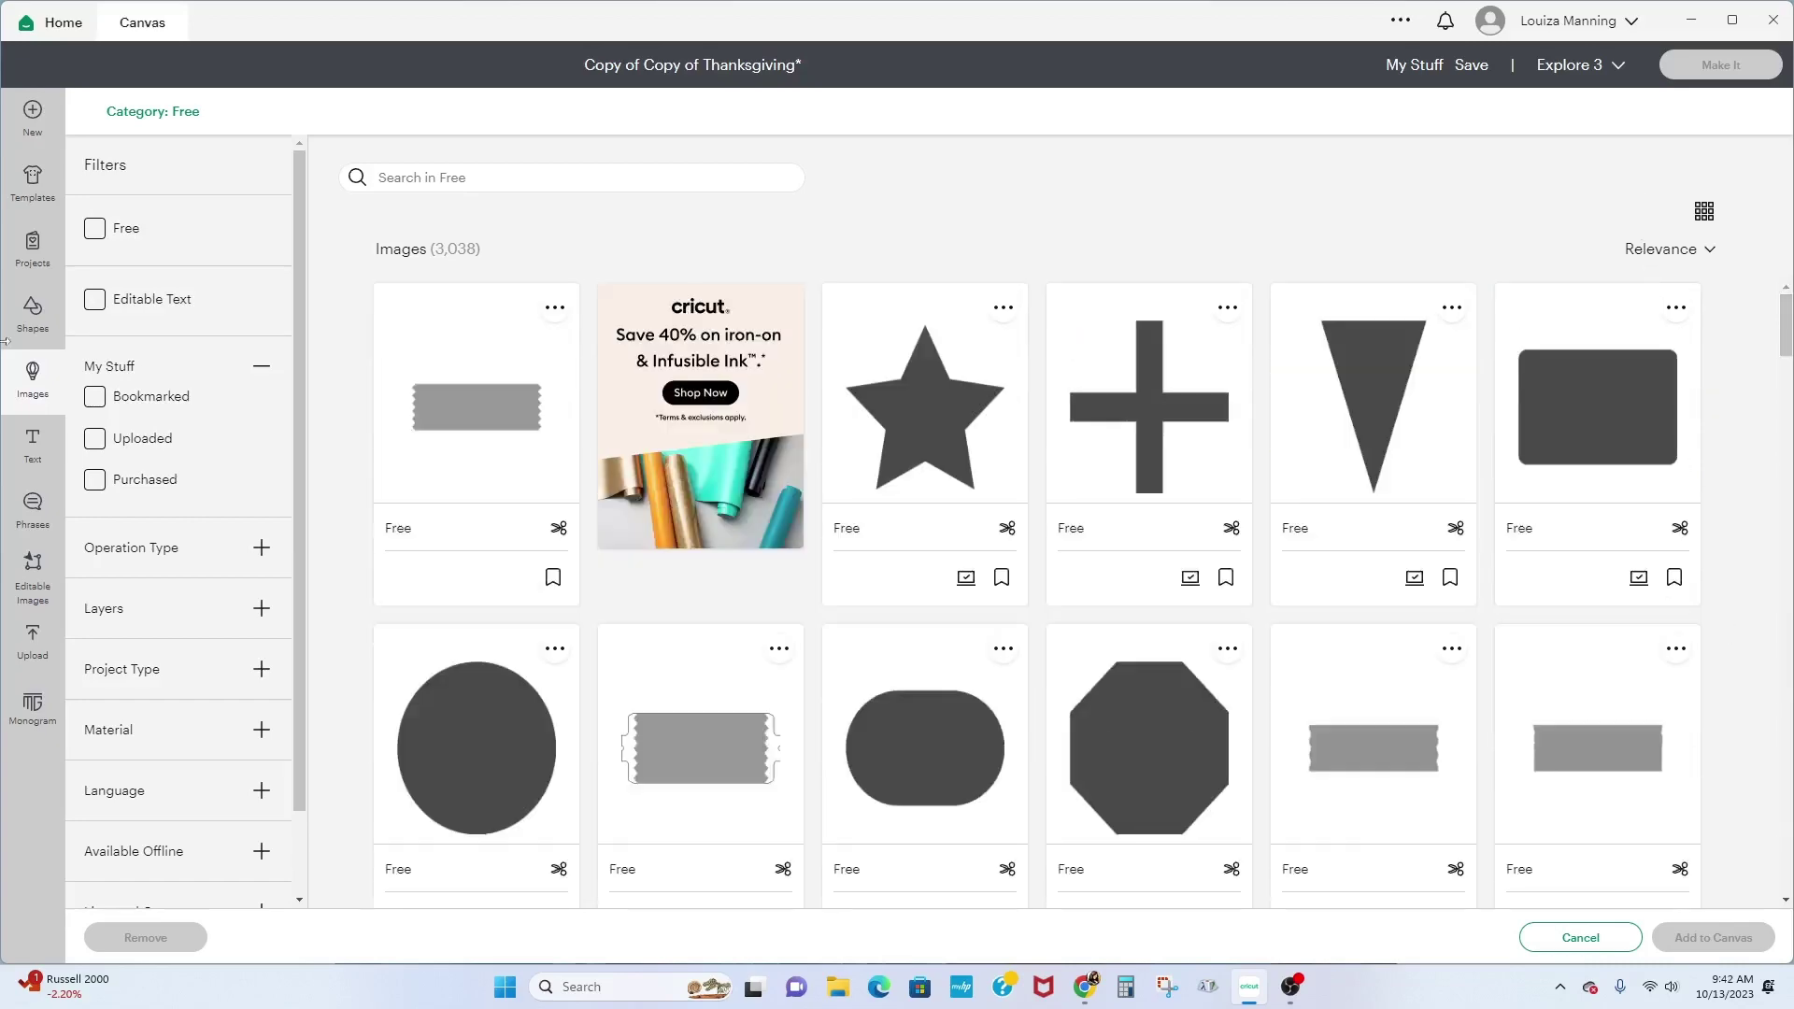
Step: Reopen the image library and browse all images, including the paid ones
{"action": "left_click", "coordinate": [34, 383]}
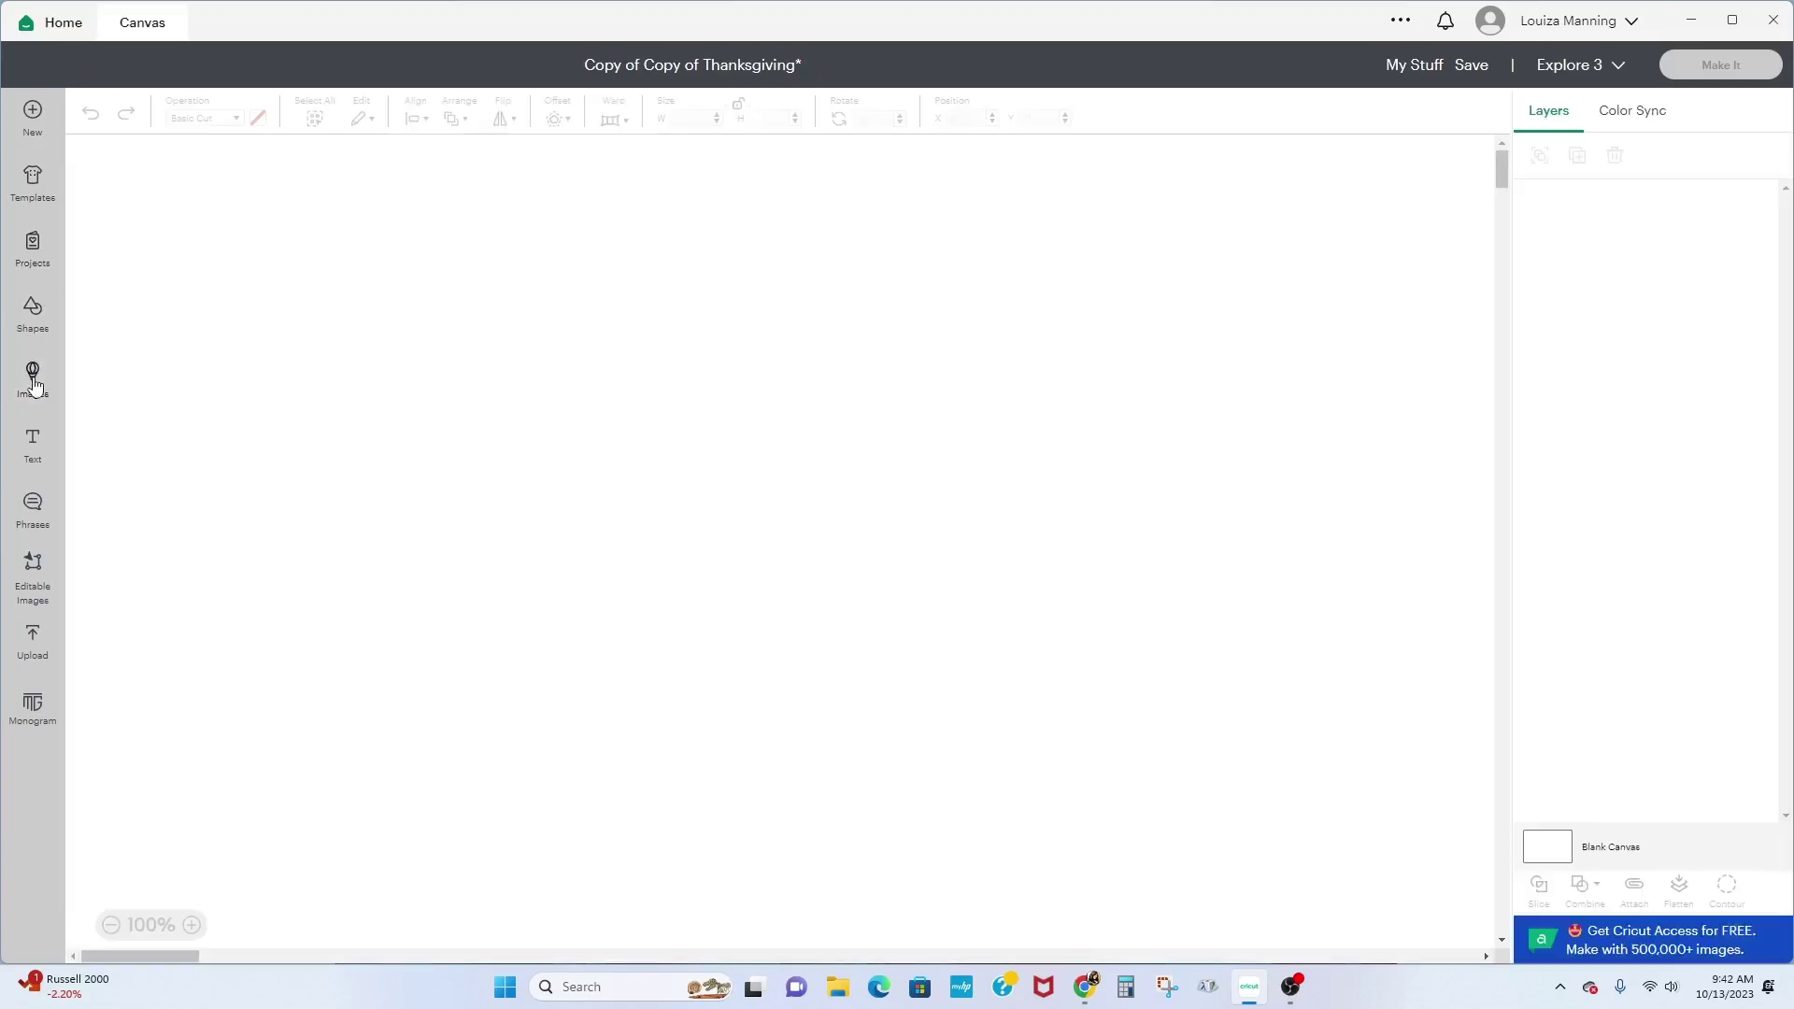
{"action": "left_click", "coordinate": [33, 384]}
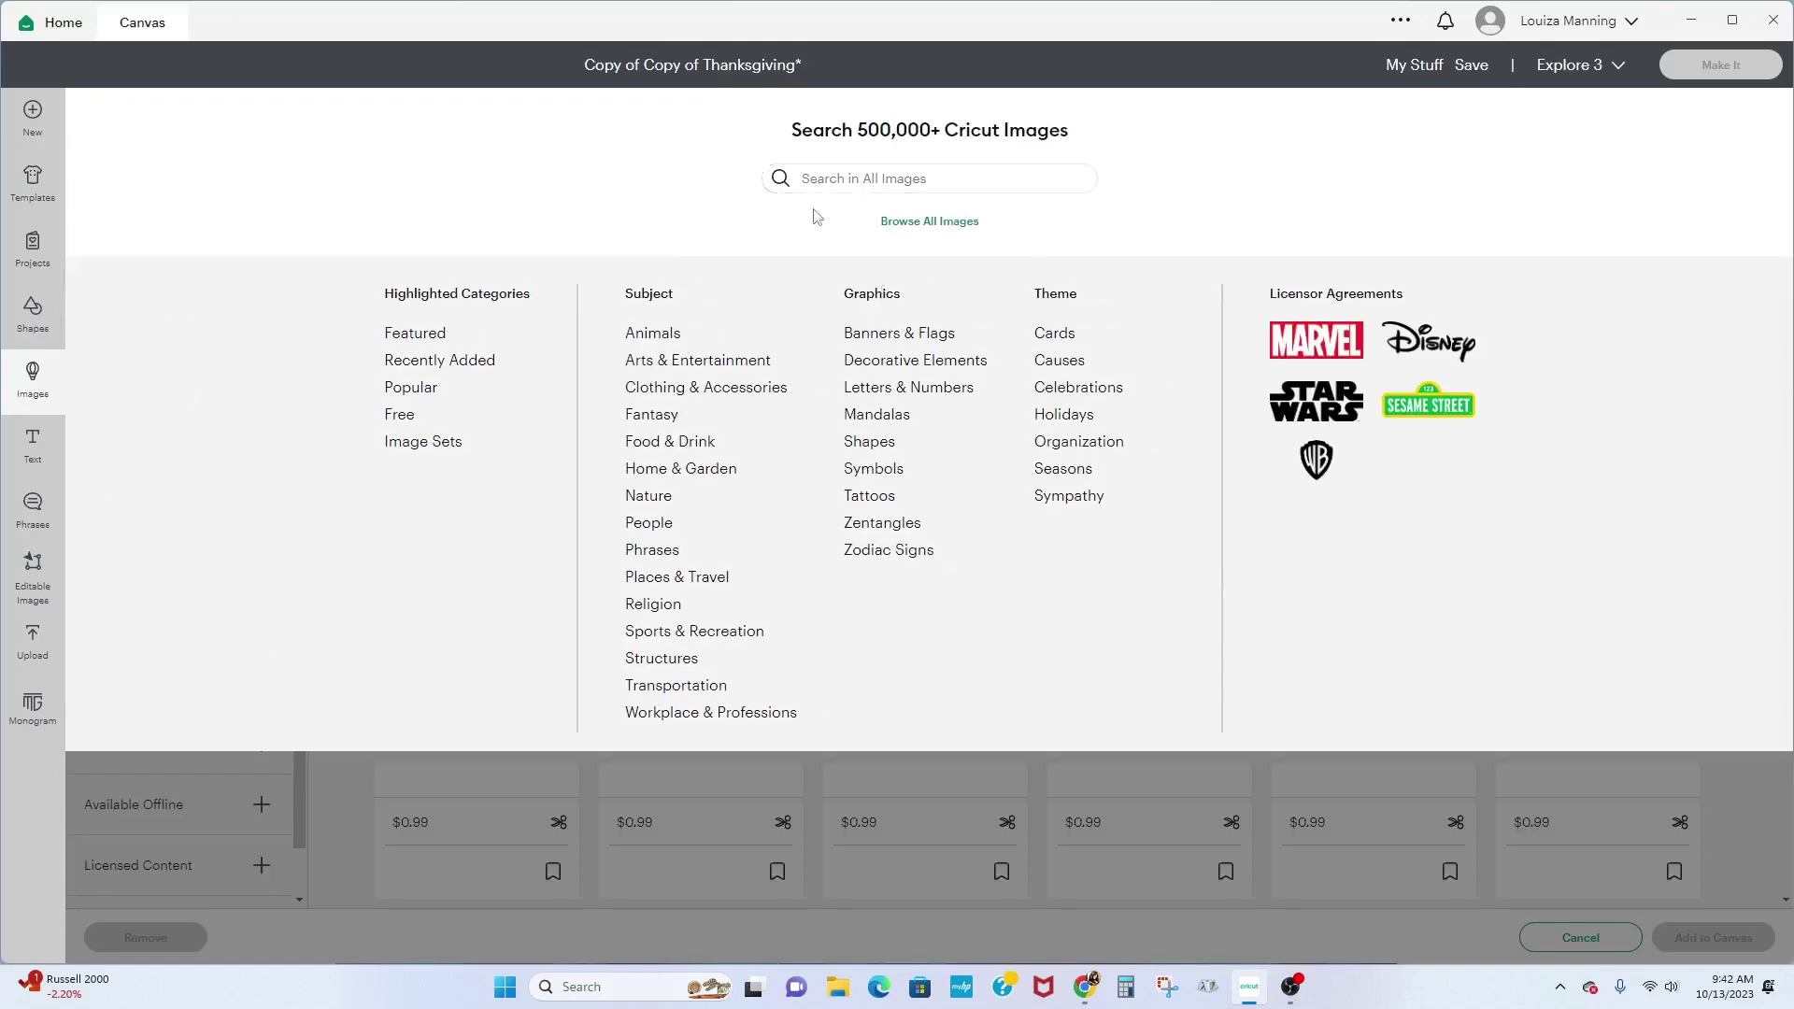
{"action": "left_click", "coordinate": [918, 229]}
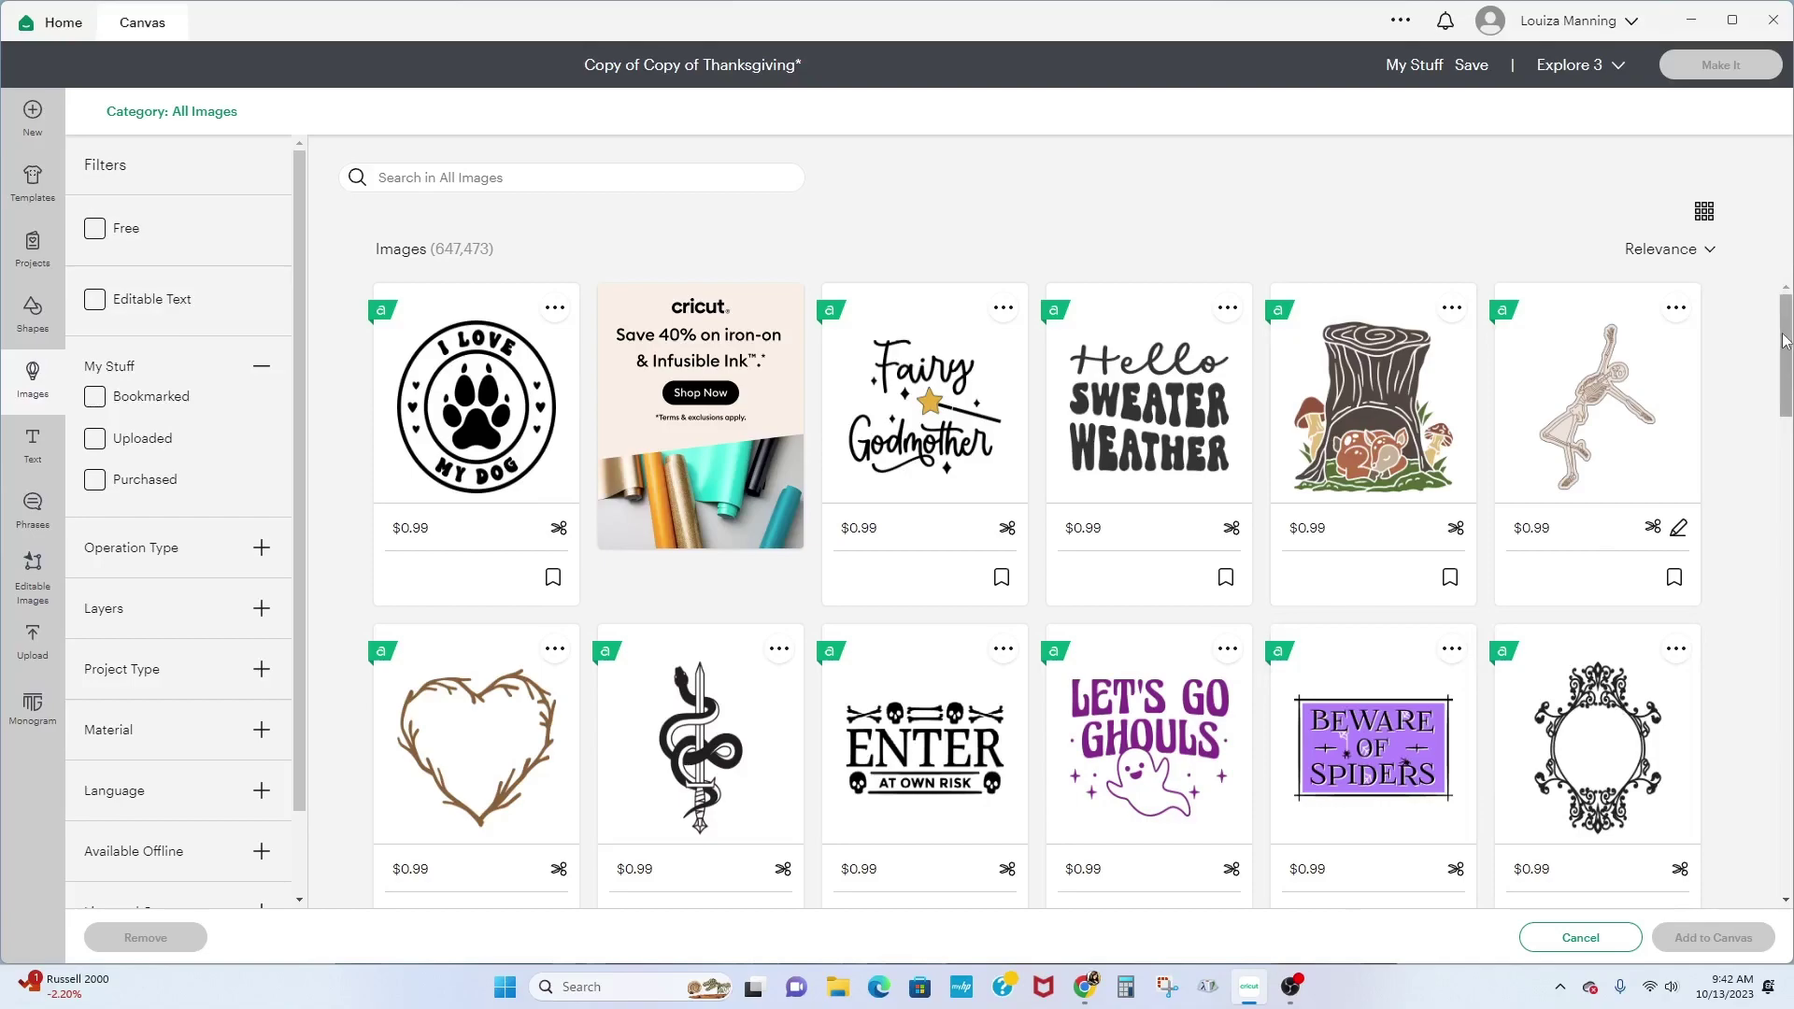
{"action": "left_click_drag", "start_coordinate": [1785, 338], "coordinate": [1756, 479]}
{"action": "left_click", "coordinate": [36, 402]}
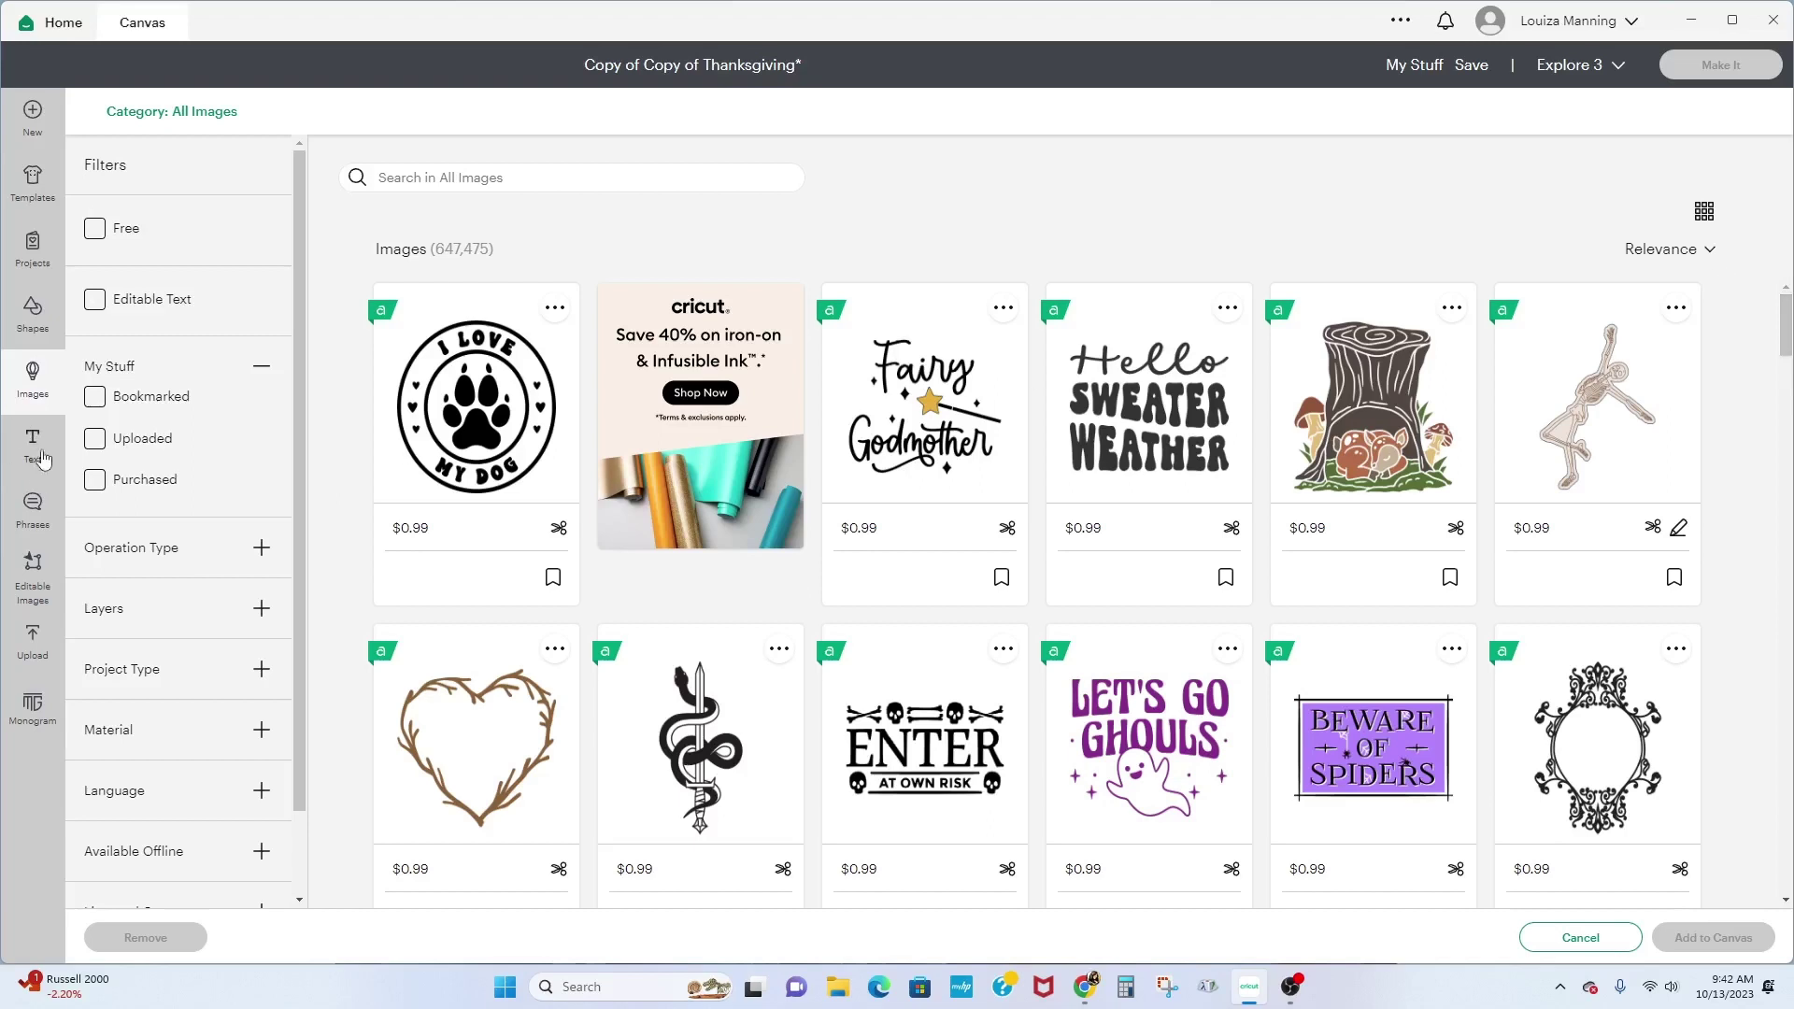
Step: Add the text "fxhcvbj,ml/," to the canvas and move it to about X 6.0, Y 3.3 in
{"action": "left_click", "coordinate": [36, 453]}
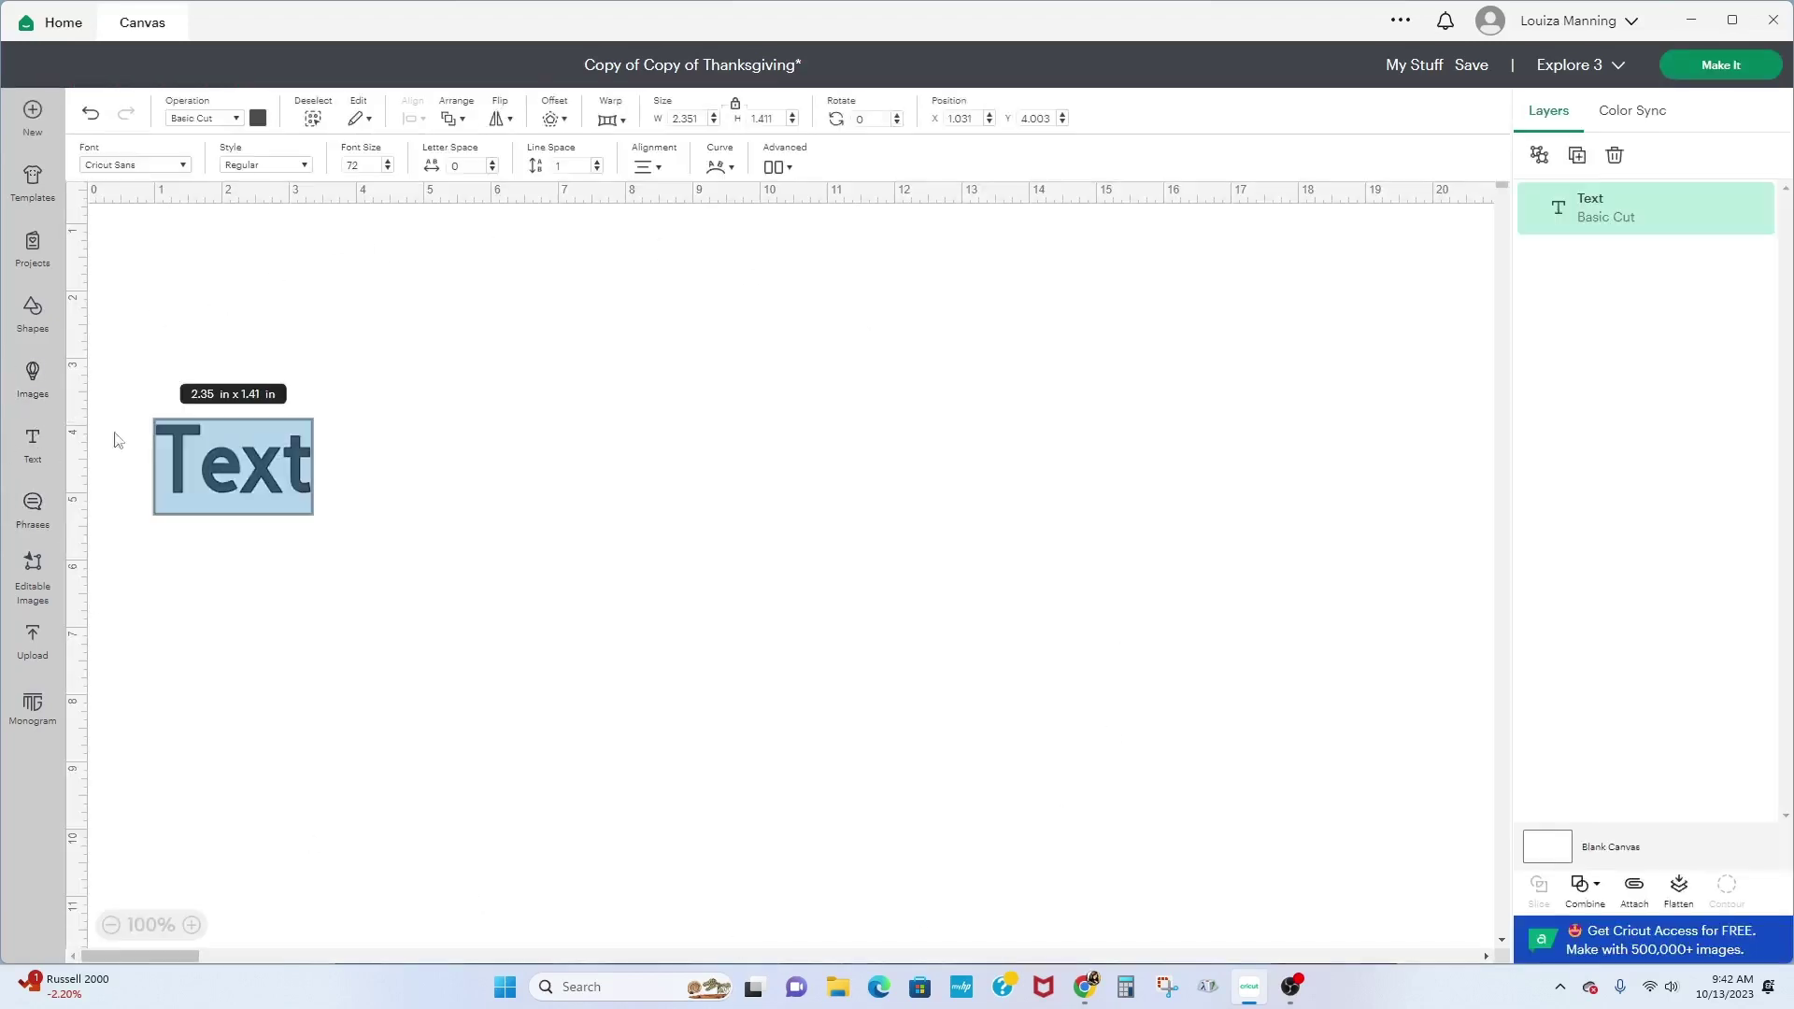
{"action": "type", "text": "fxhcvbj,ml/,"}
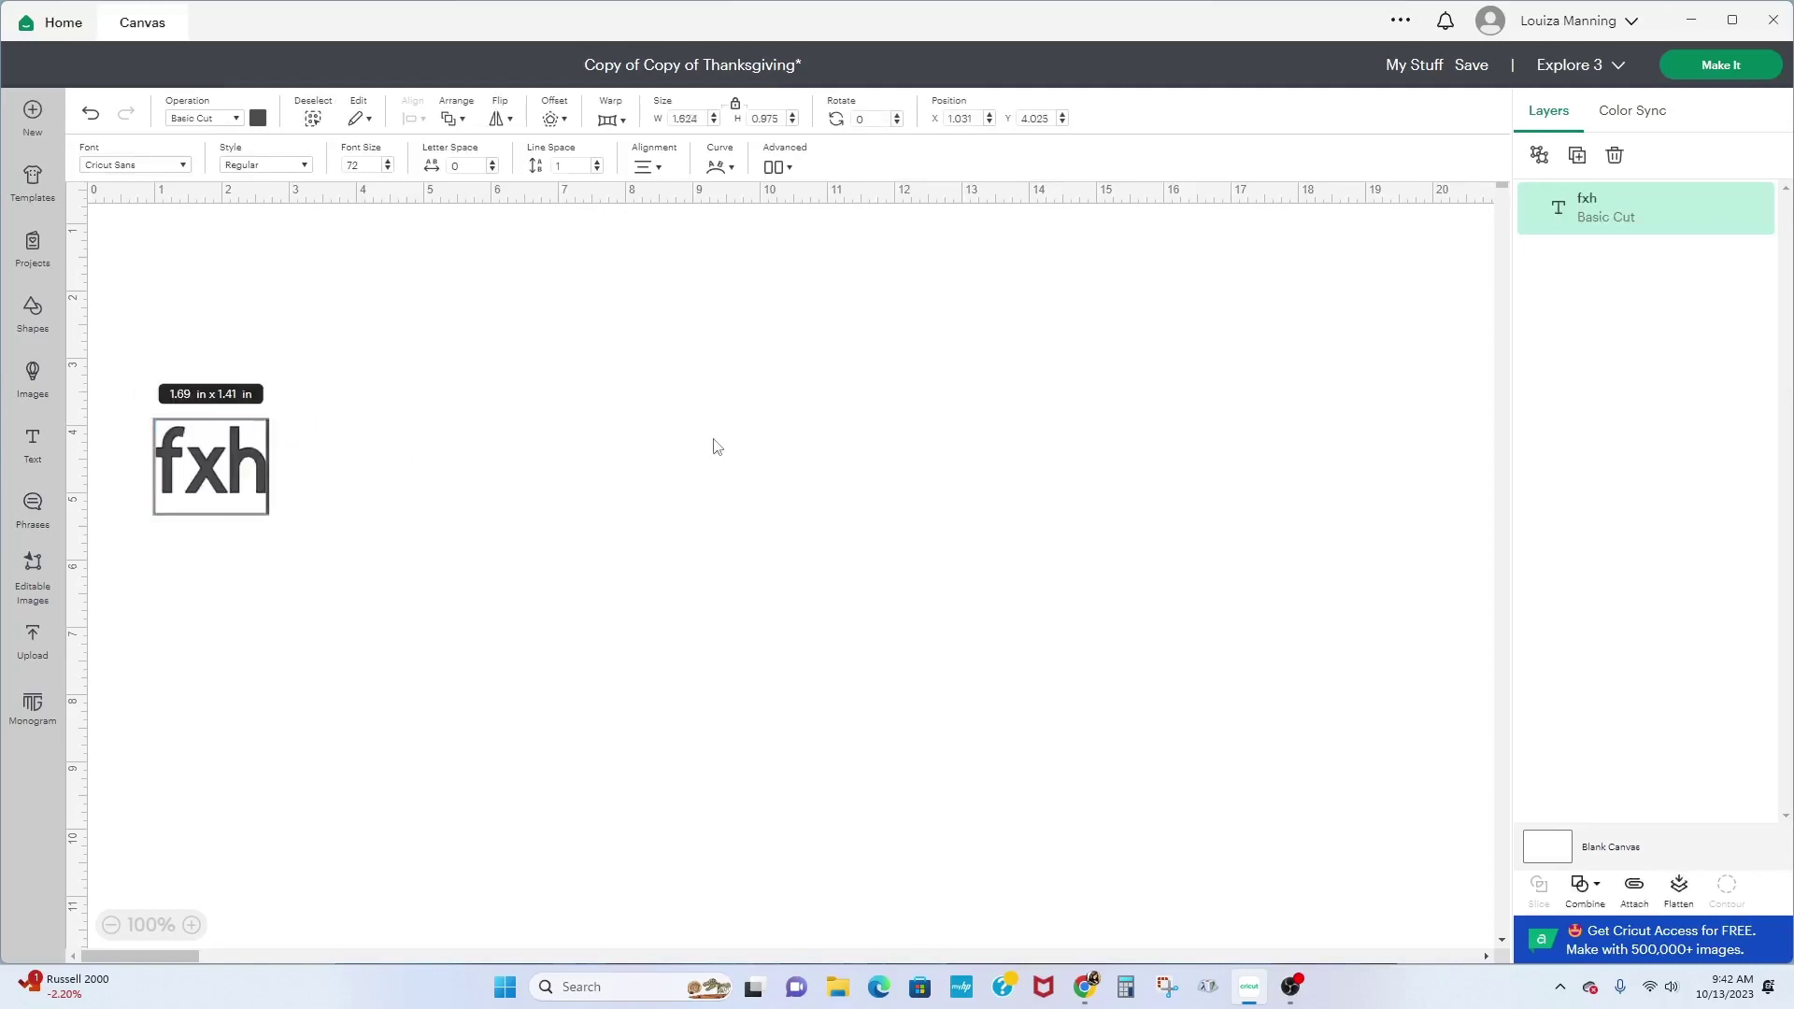
{"action": "left_click", "coordinate": [620, 620]}
{"action": "left_click_drag", "start_coordinate": [371, 472], "coordinate": [705, 429]}
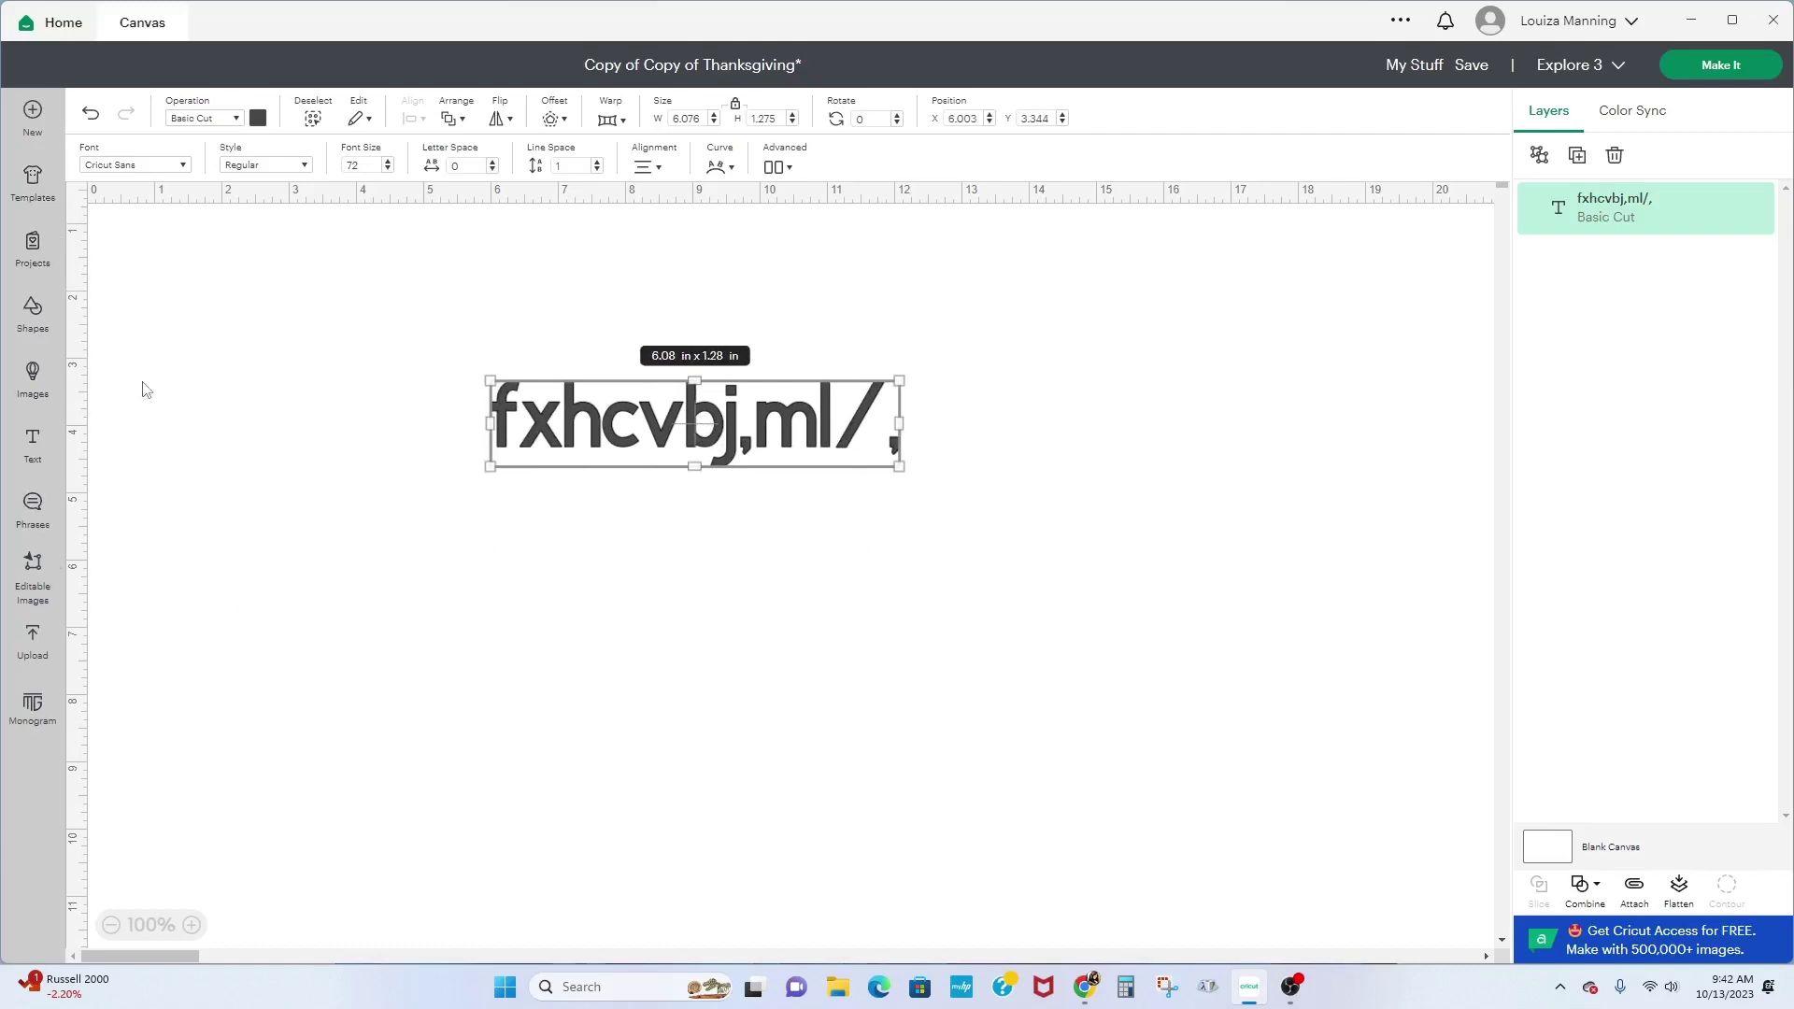
Step: Look through the phrases library and the editable images collection
{"action": "left_click", "coordinate": [33, 509]}
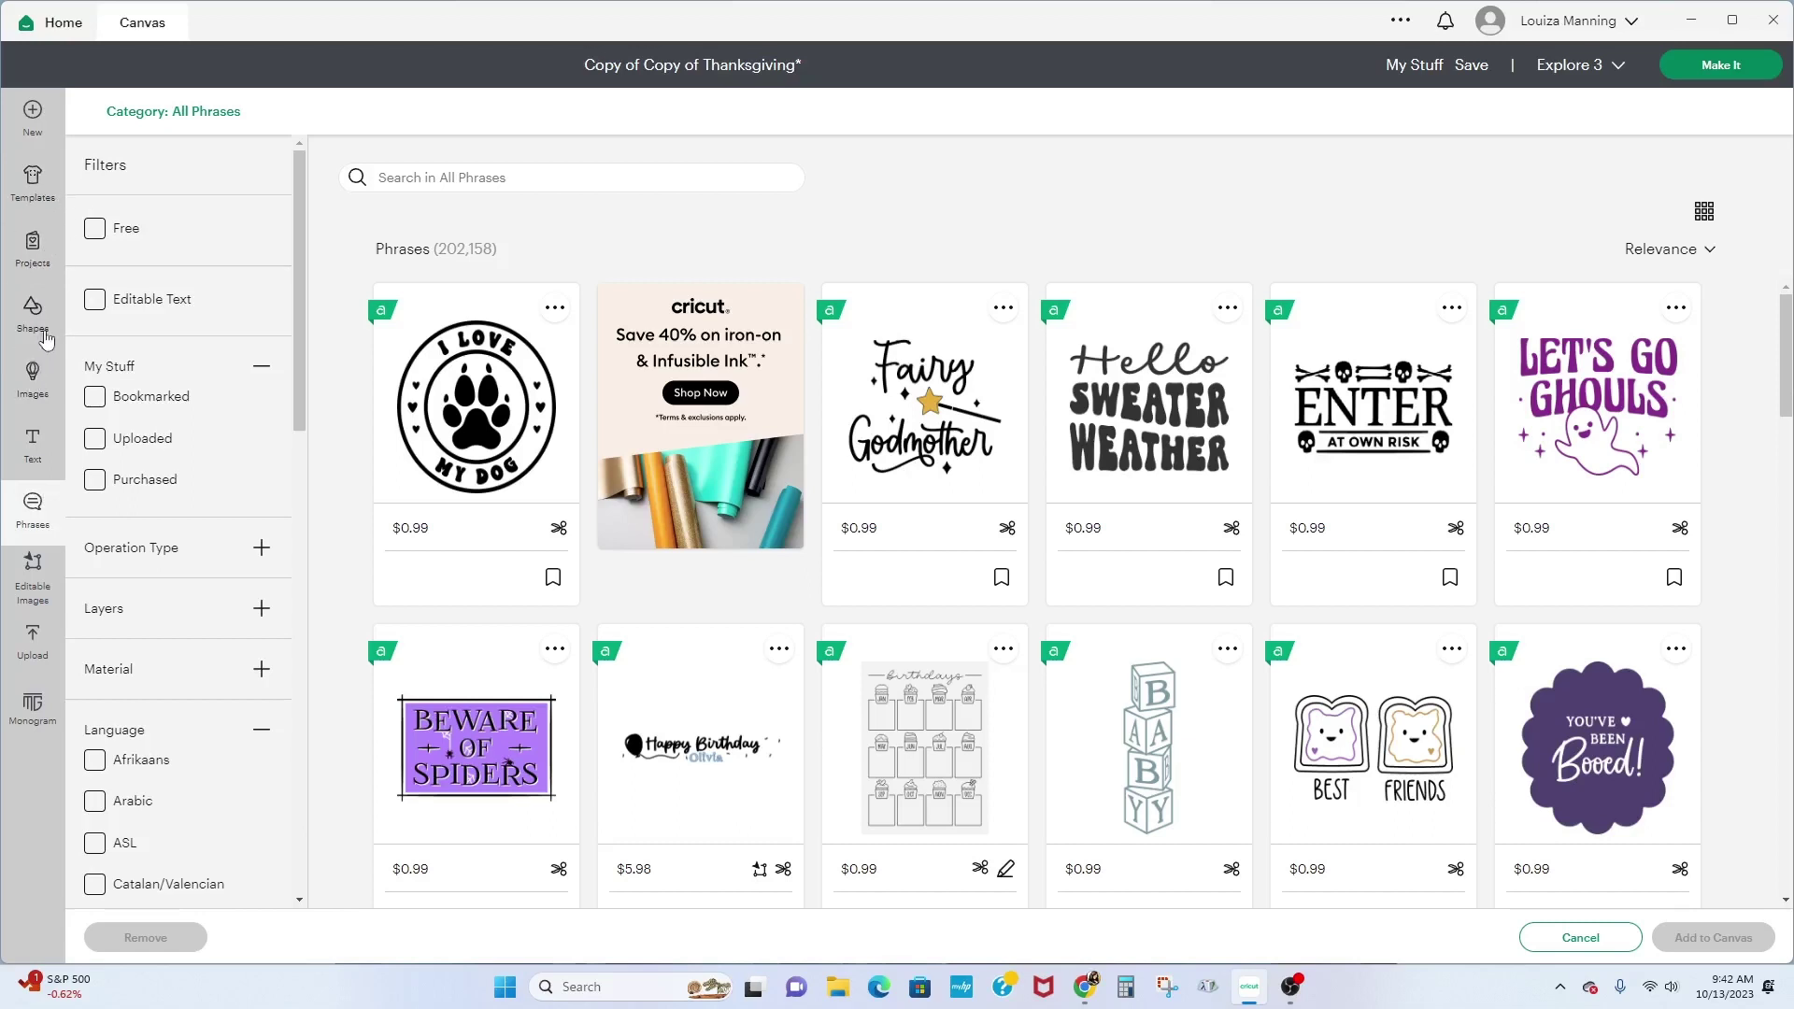
{"action": "left_click", "coordinate": [38, 591]}
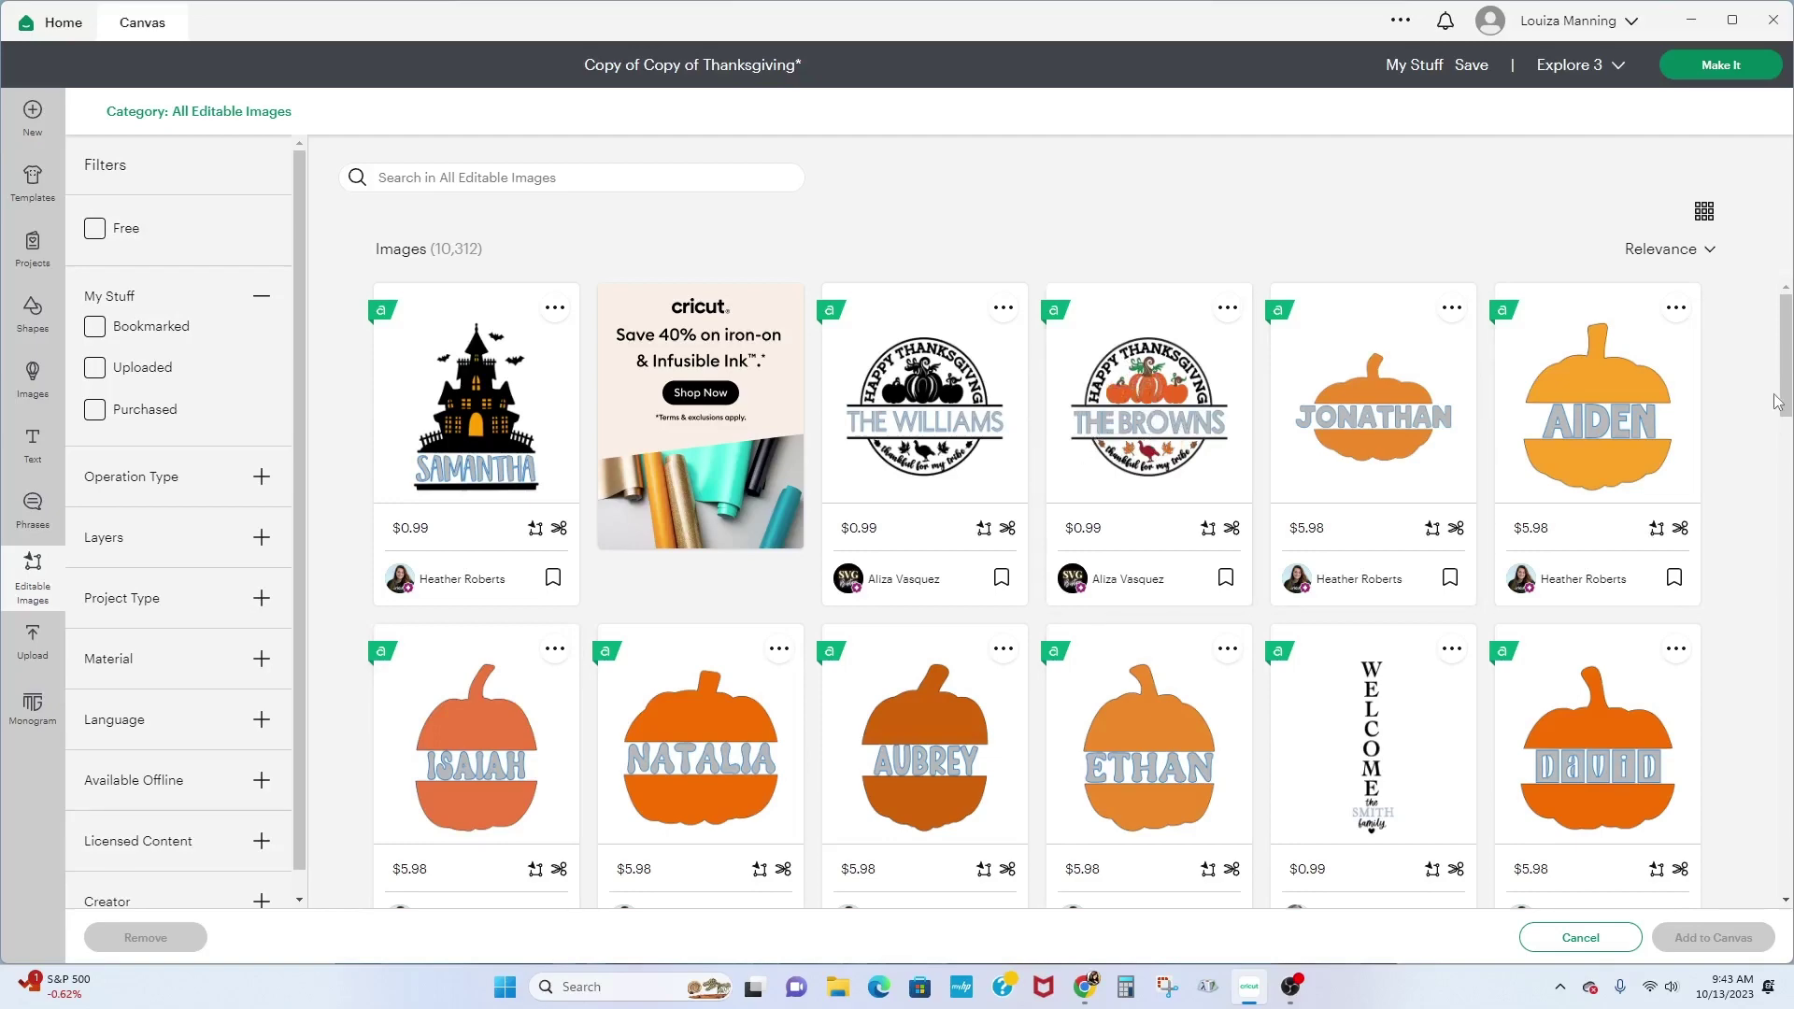
{"action": "scroll", "coordinate": [1785, 467], "scroll_direction": "down", "scroll_amount": 2}
{"action": "scroll", "coordinate": [1787, 467], "scroll_direction": "down", "scroll_amount": 5}
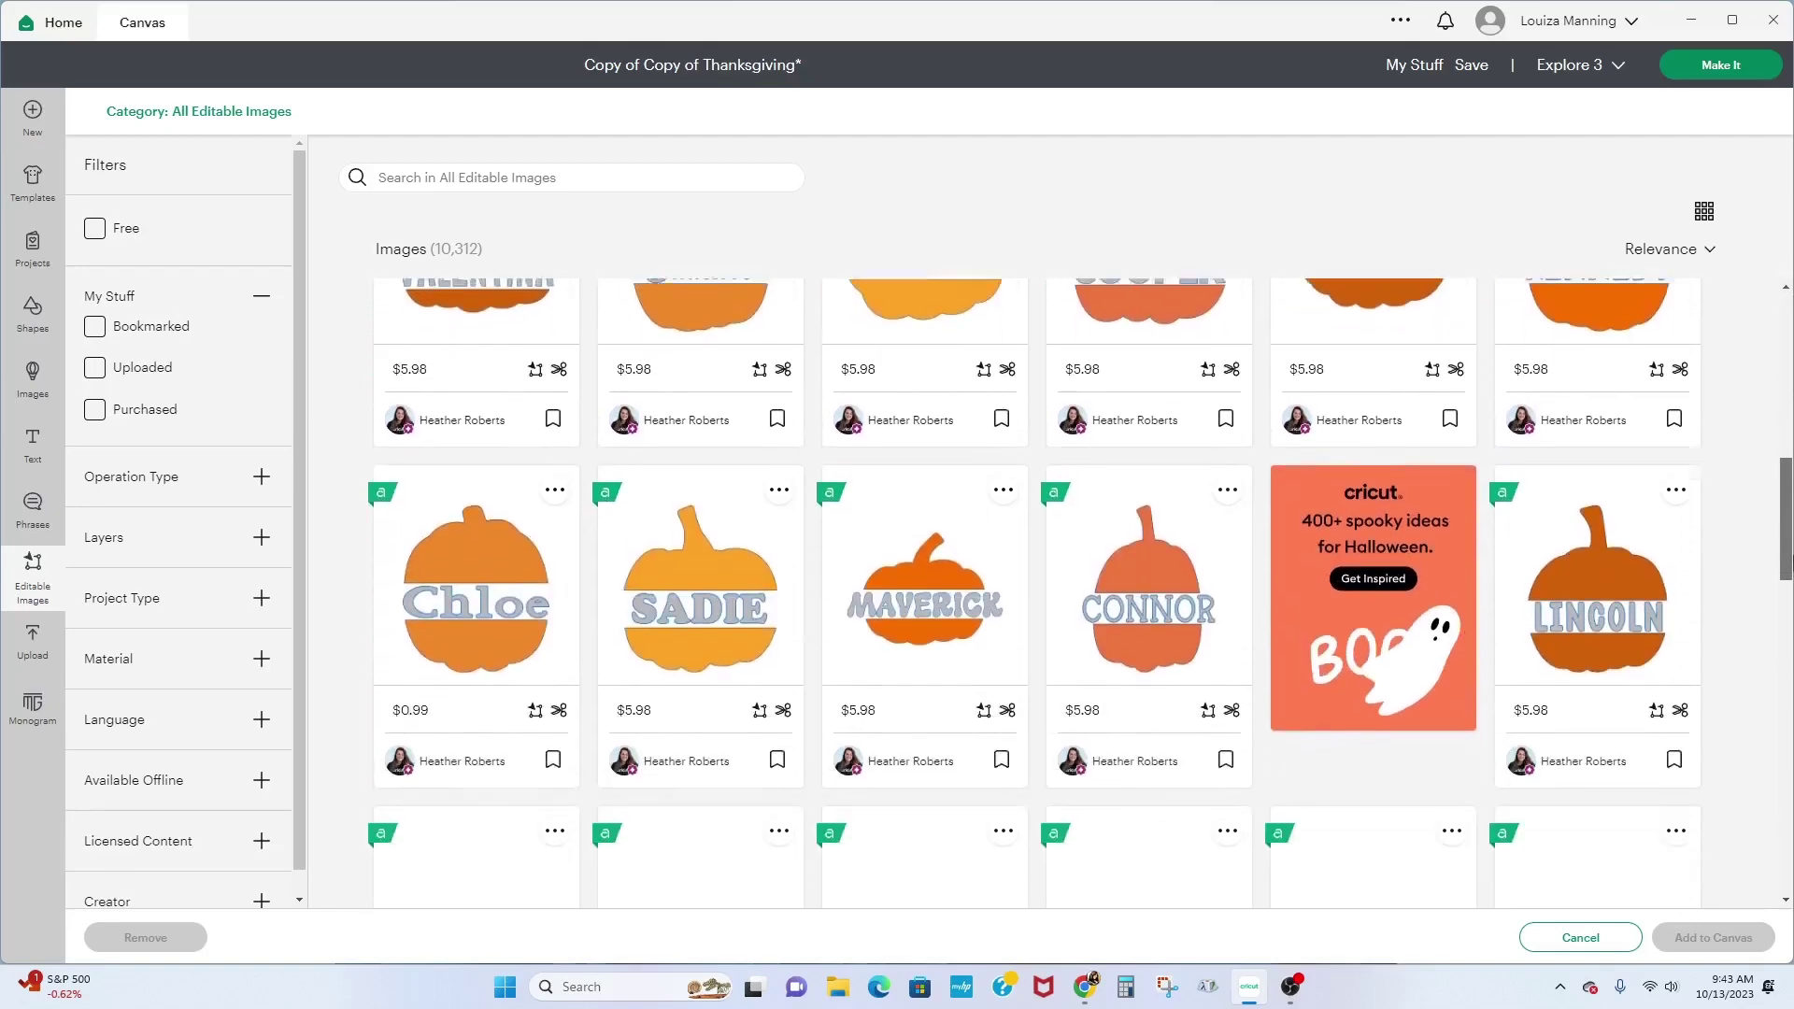
{"action": "scroll", "coordinate": [1476, 514], "scroll_direction": "up", "scroll_amount": 7}
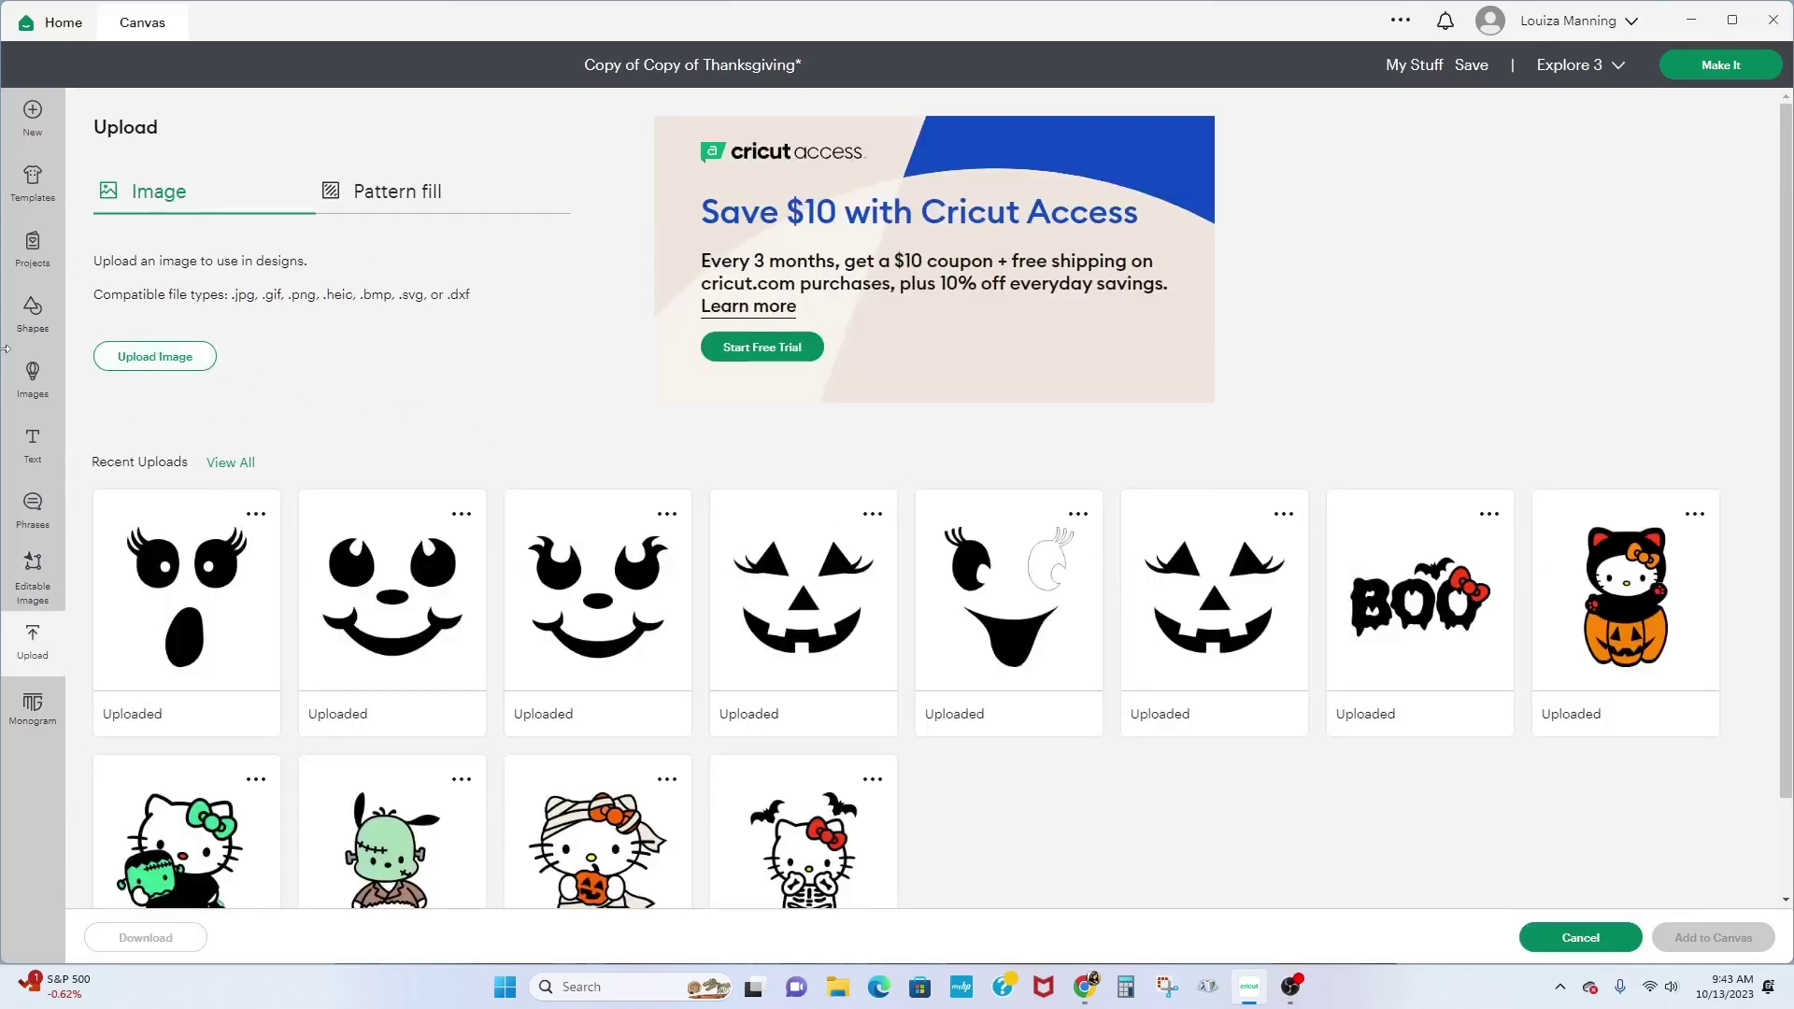
Step: Start a new image upload and switch to File Explorer at the KIDS folder in Downloads
{"action": "left_click", "coordinate": [159, 362]}
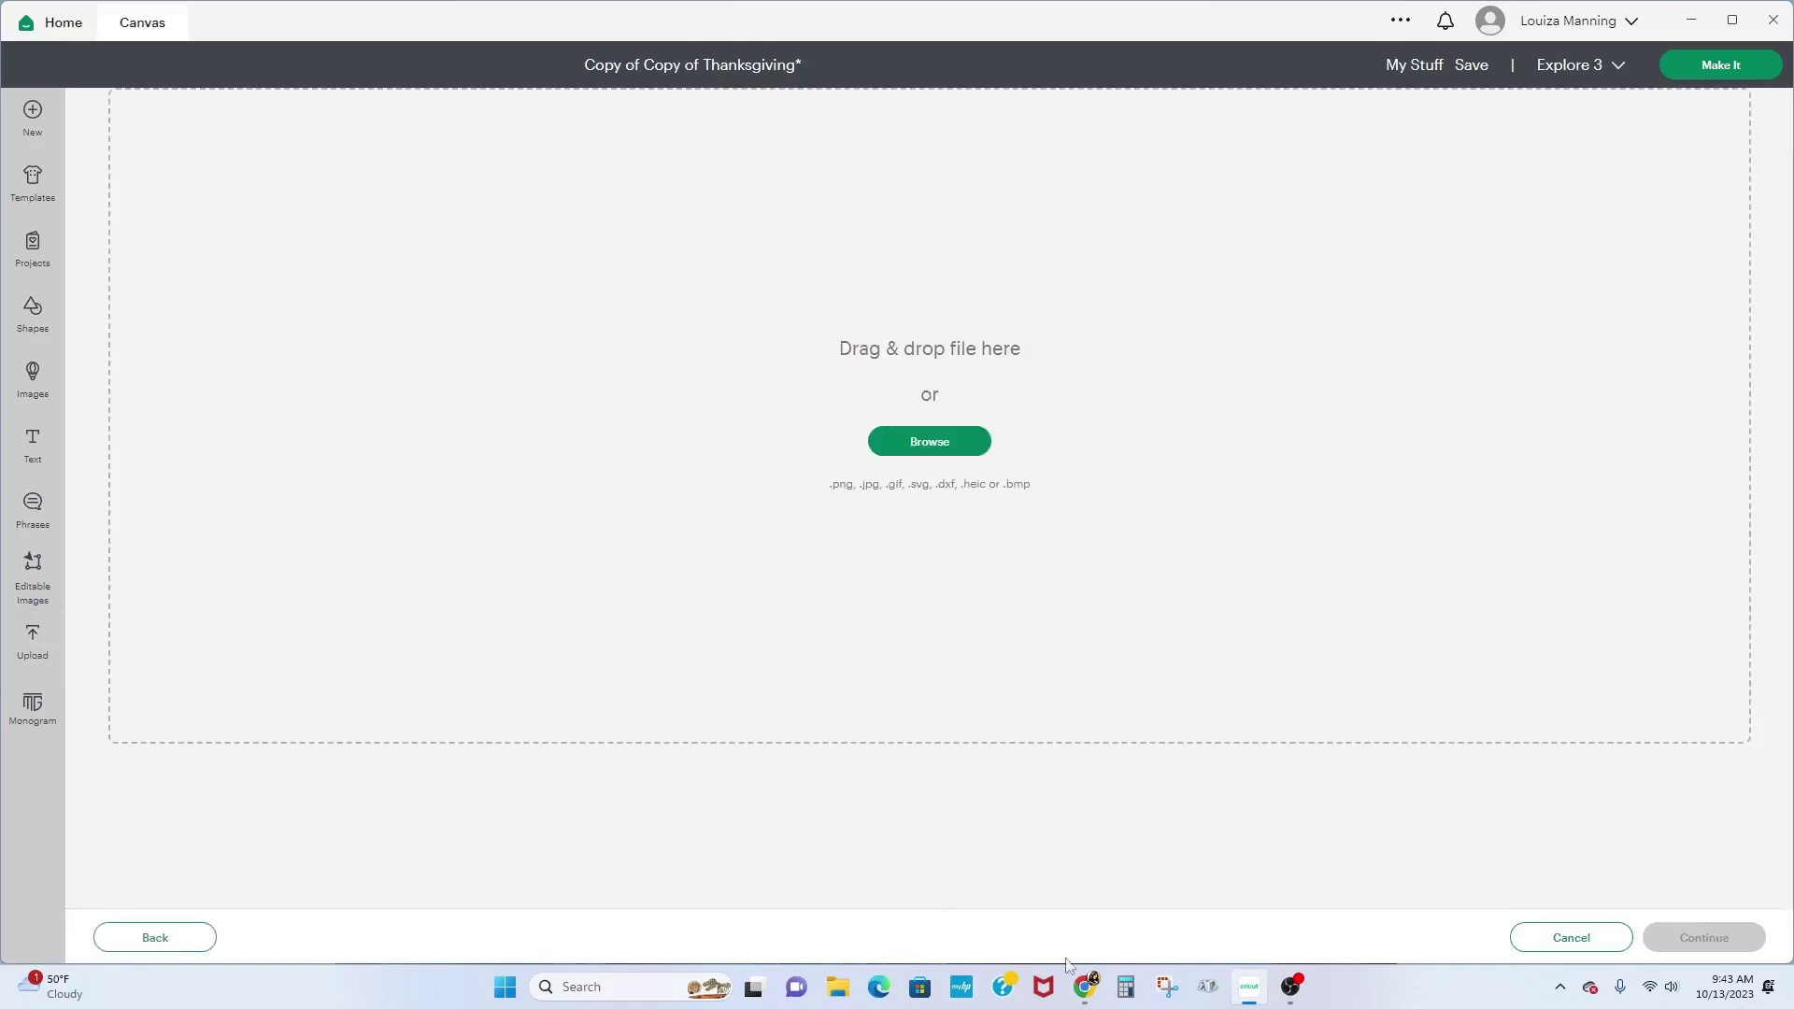
{"action": "left_click", "coordinate": [838, 987]}
{"action": "left_click", "coordinate": [848, 985]}
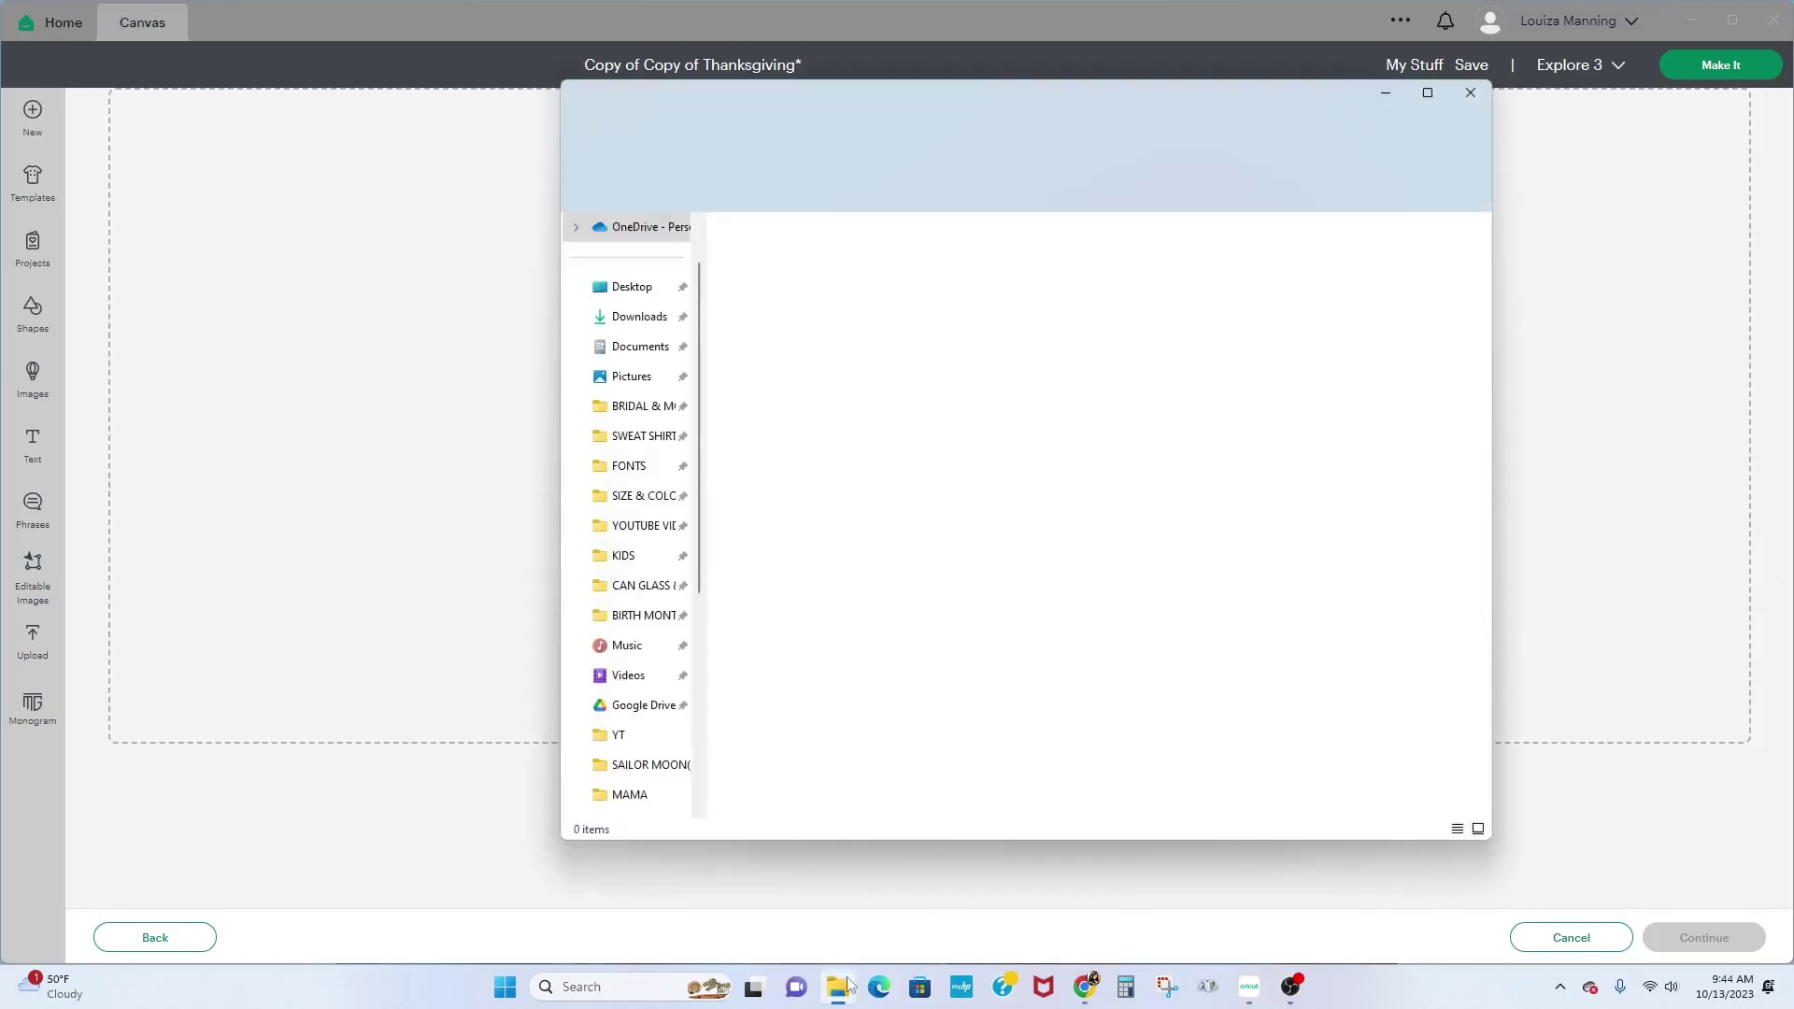
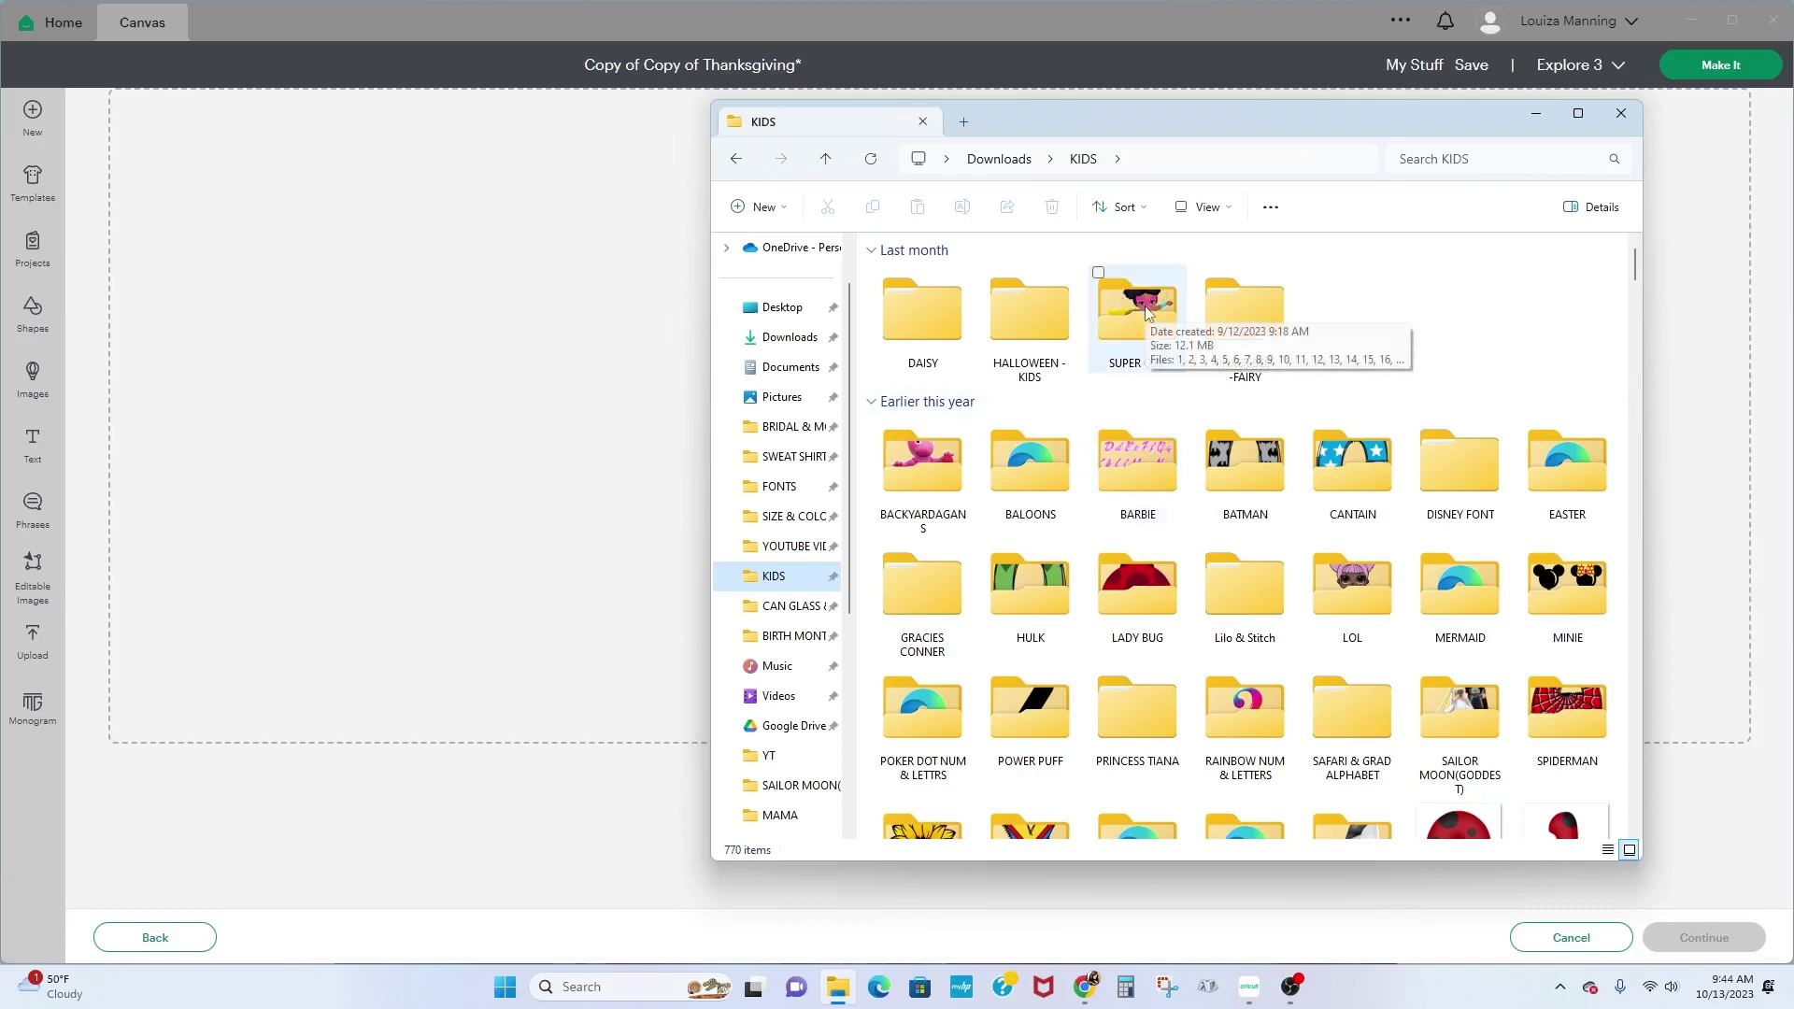
Step: View the PNG images in the DAISY folder and the SUPER GIRL images, returning to the KIDS folder
{"action": "left_click", "coordinate": [946, 331]}
{"action": "double_click", "coordinate": [947, 332]}
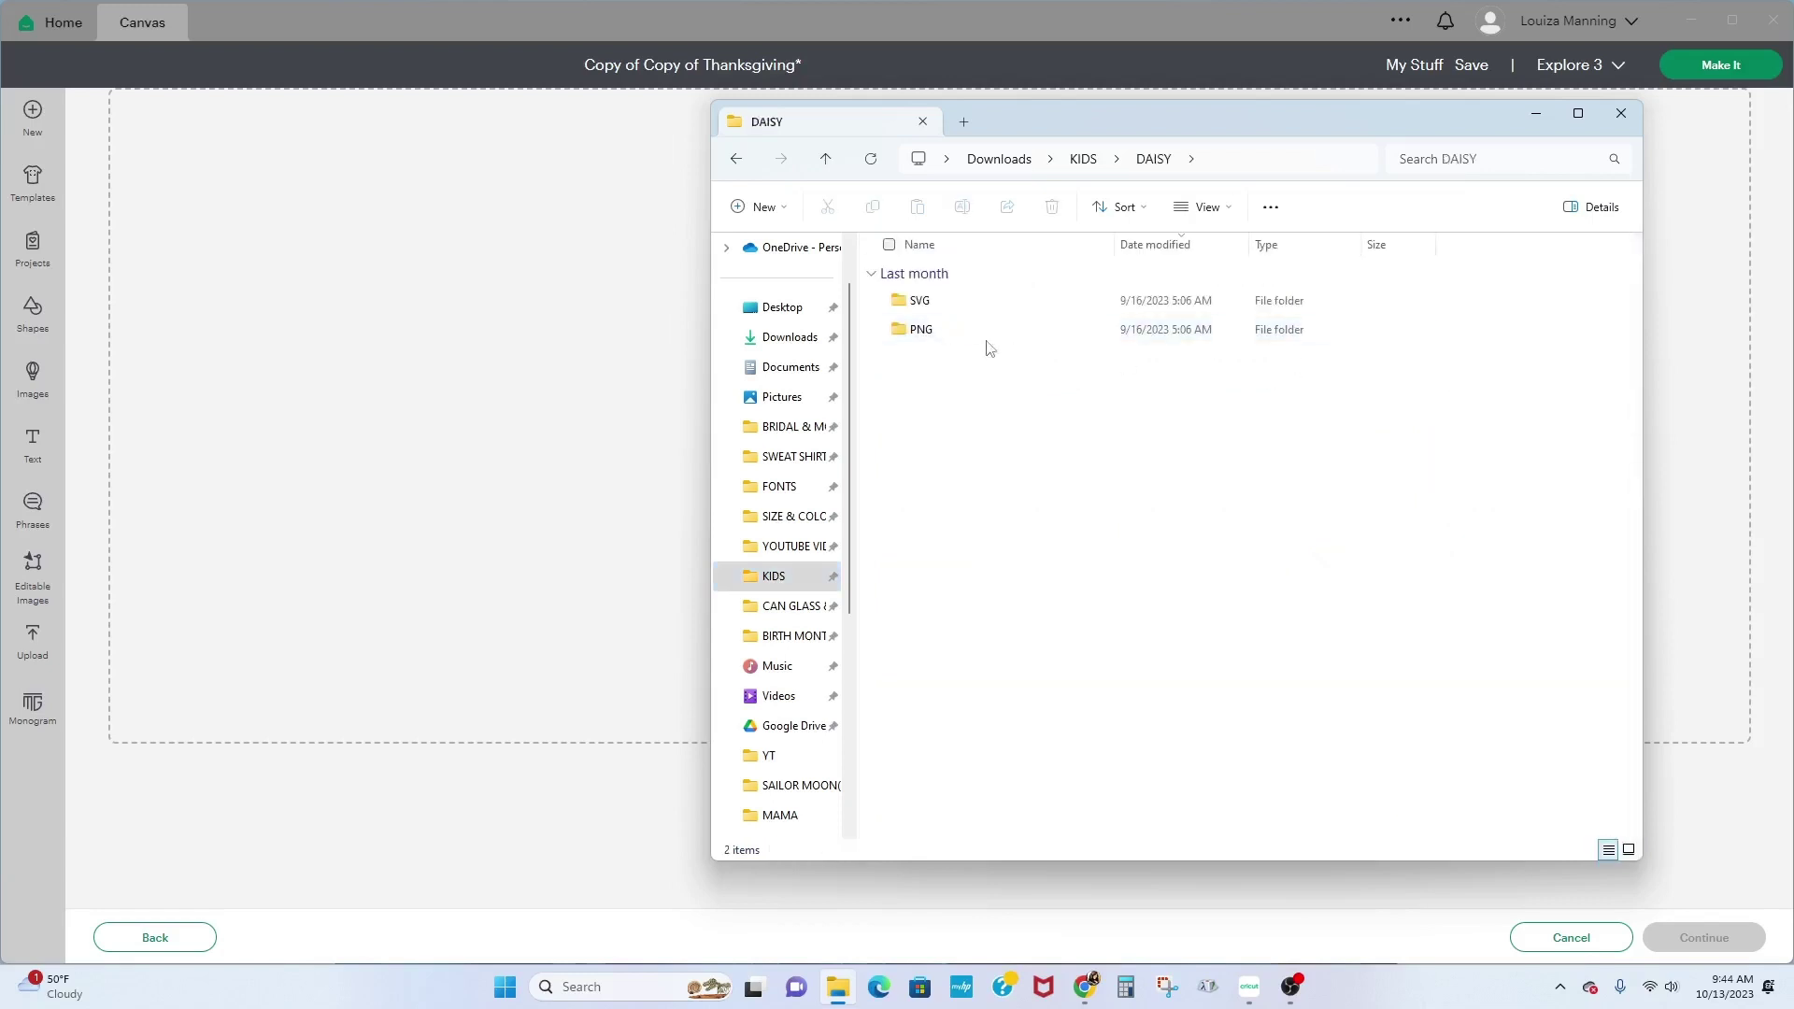
{"action": "double_click", "coordinate": [942, 335]}
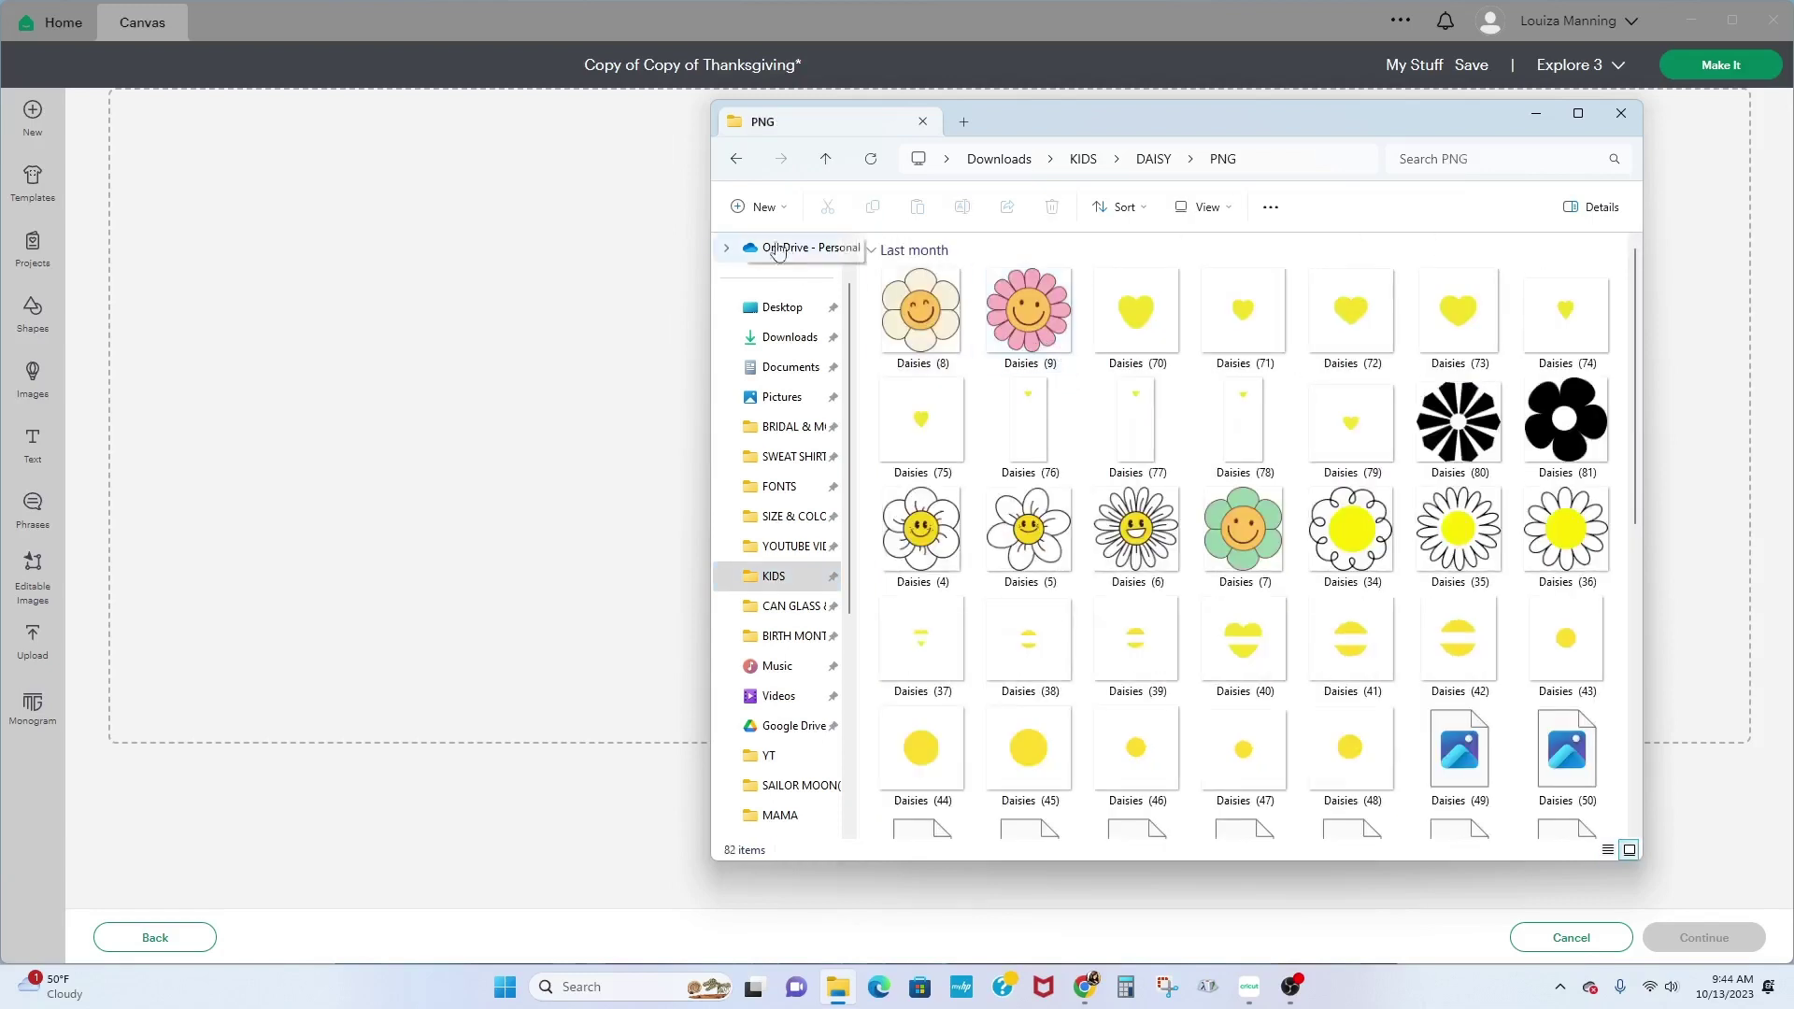
{"action": "left_click", "coordinate": [736, 158]}
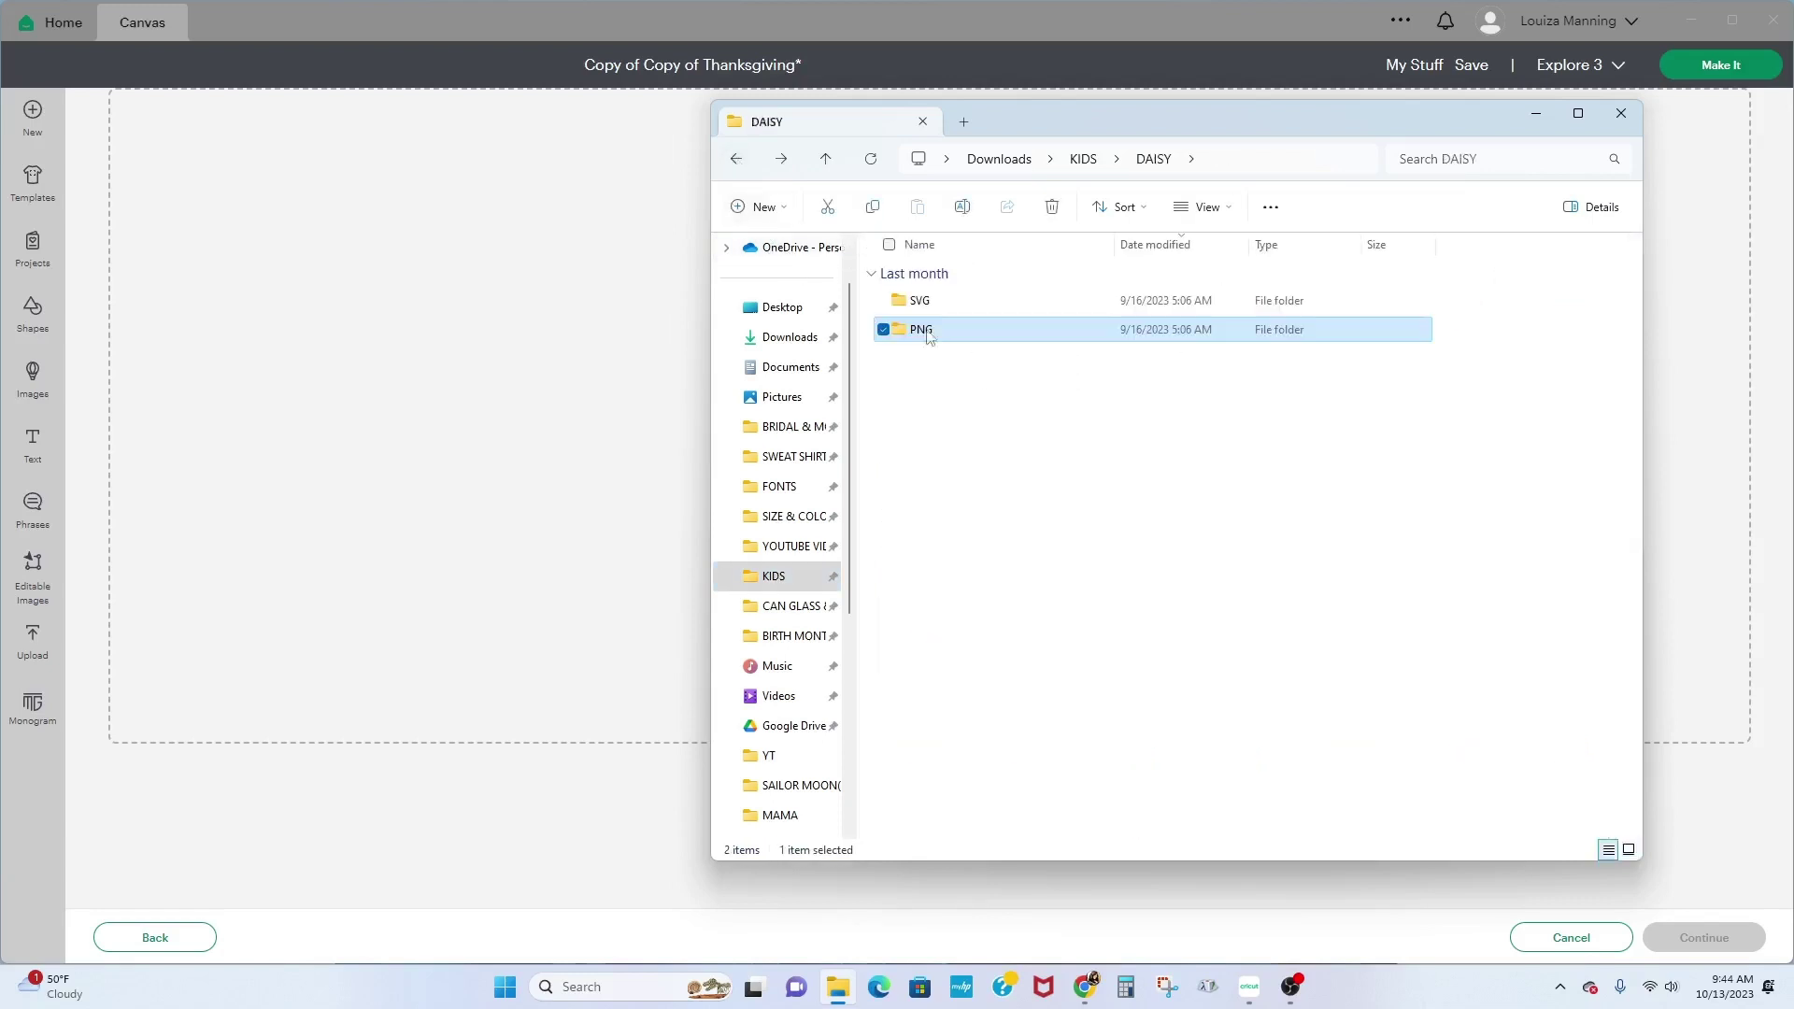
{"action": "left_click", "coordinate": [736, 158]}
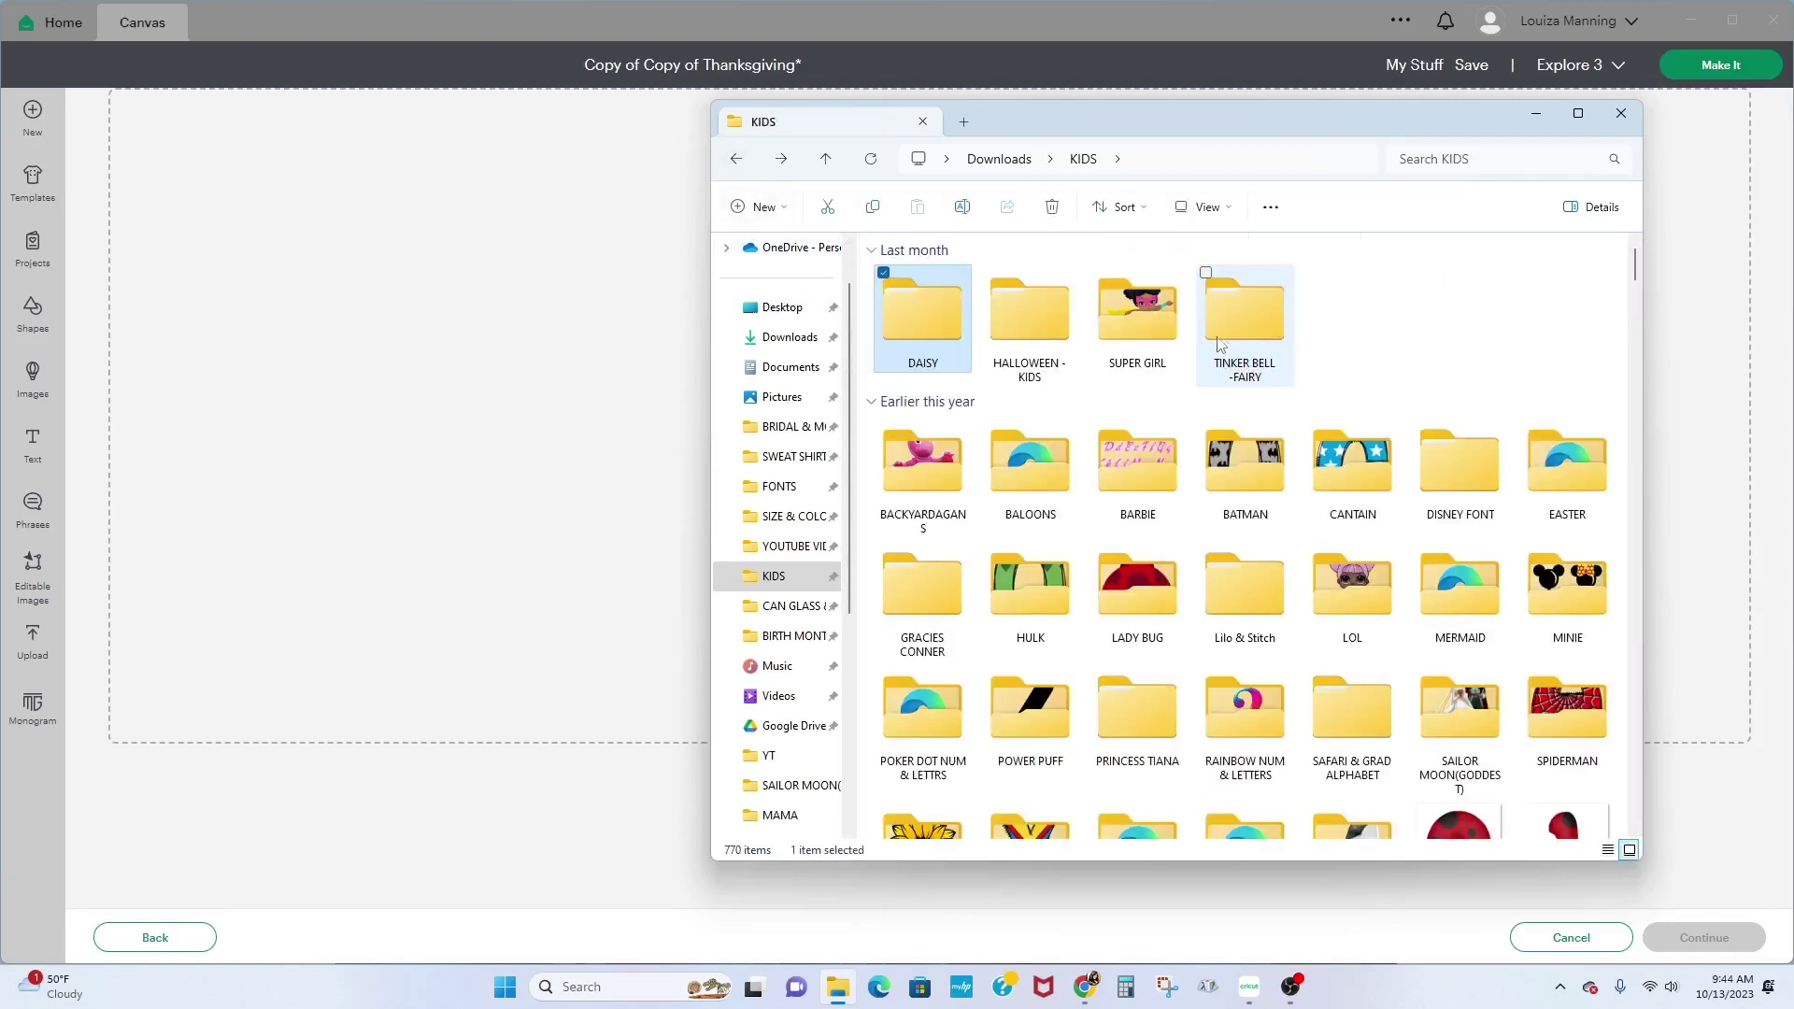
{"action": "double_click", "coordinate": [1127, 330]}
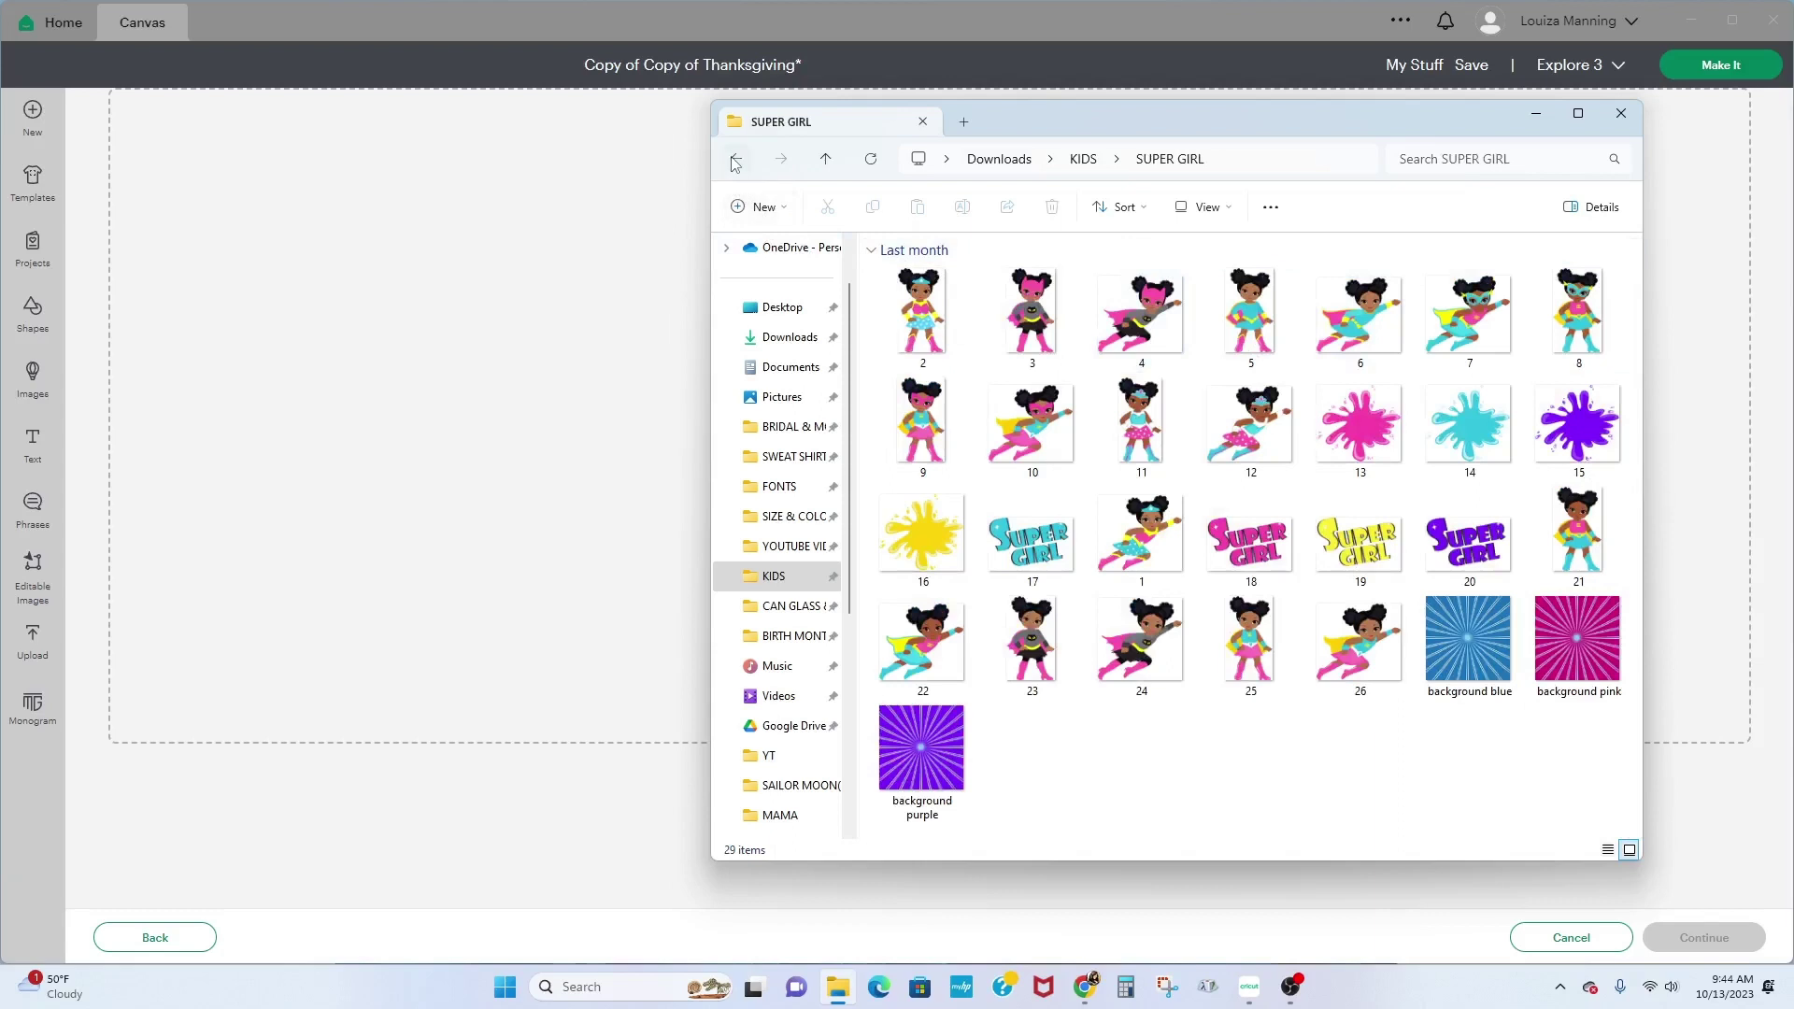
{"action": "key", "text": "alt+Left"}
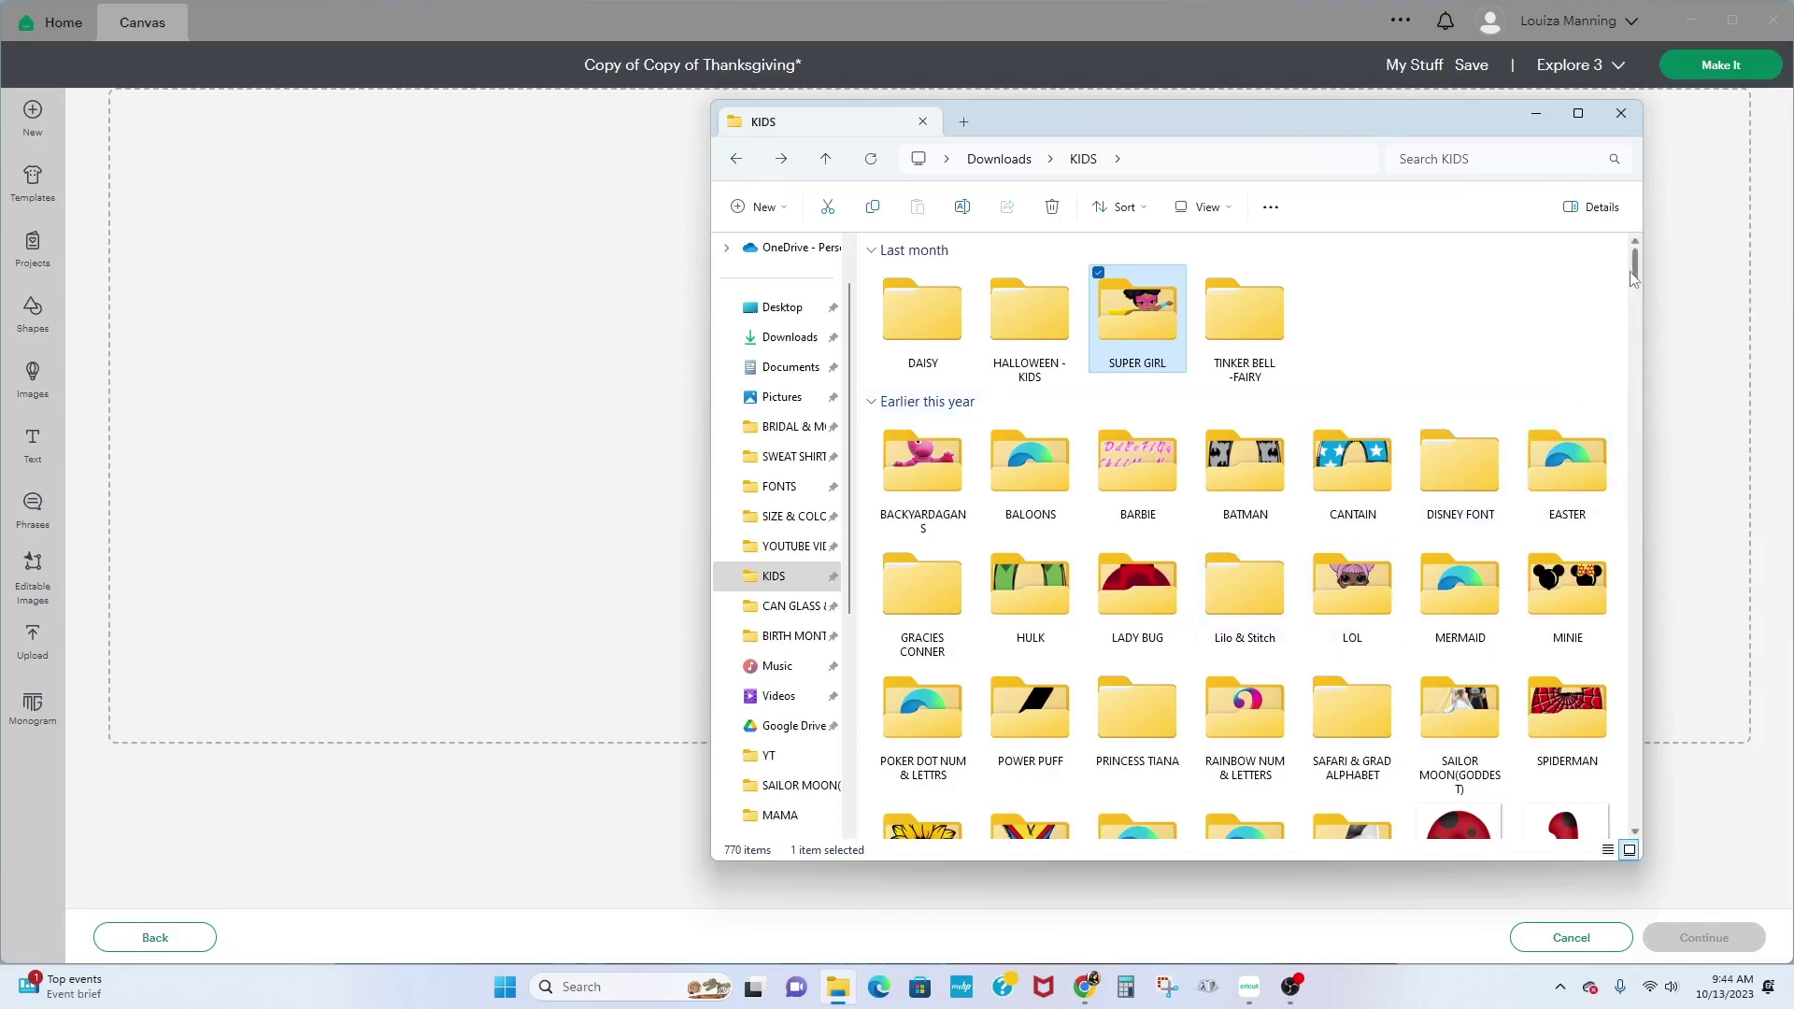
Step: View the contents of the MERMAID and BACKYARDAGANS folders and return to the KIDS folder
{"action": "scroll", "coordinate": [1633, 268], "scroll_direction": "down", "scroll_amount": 4}
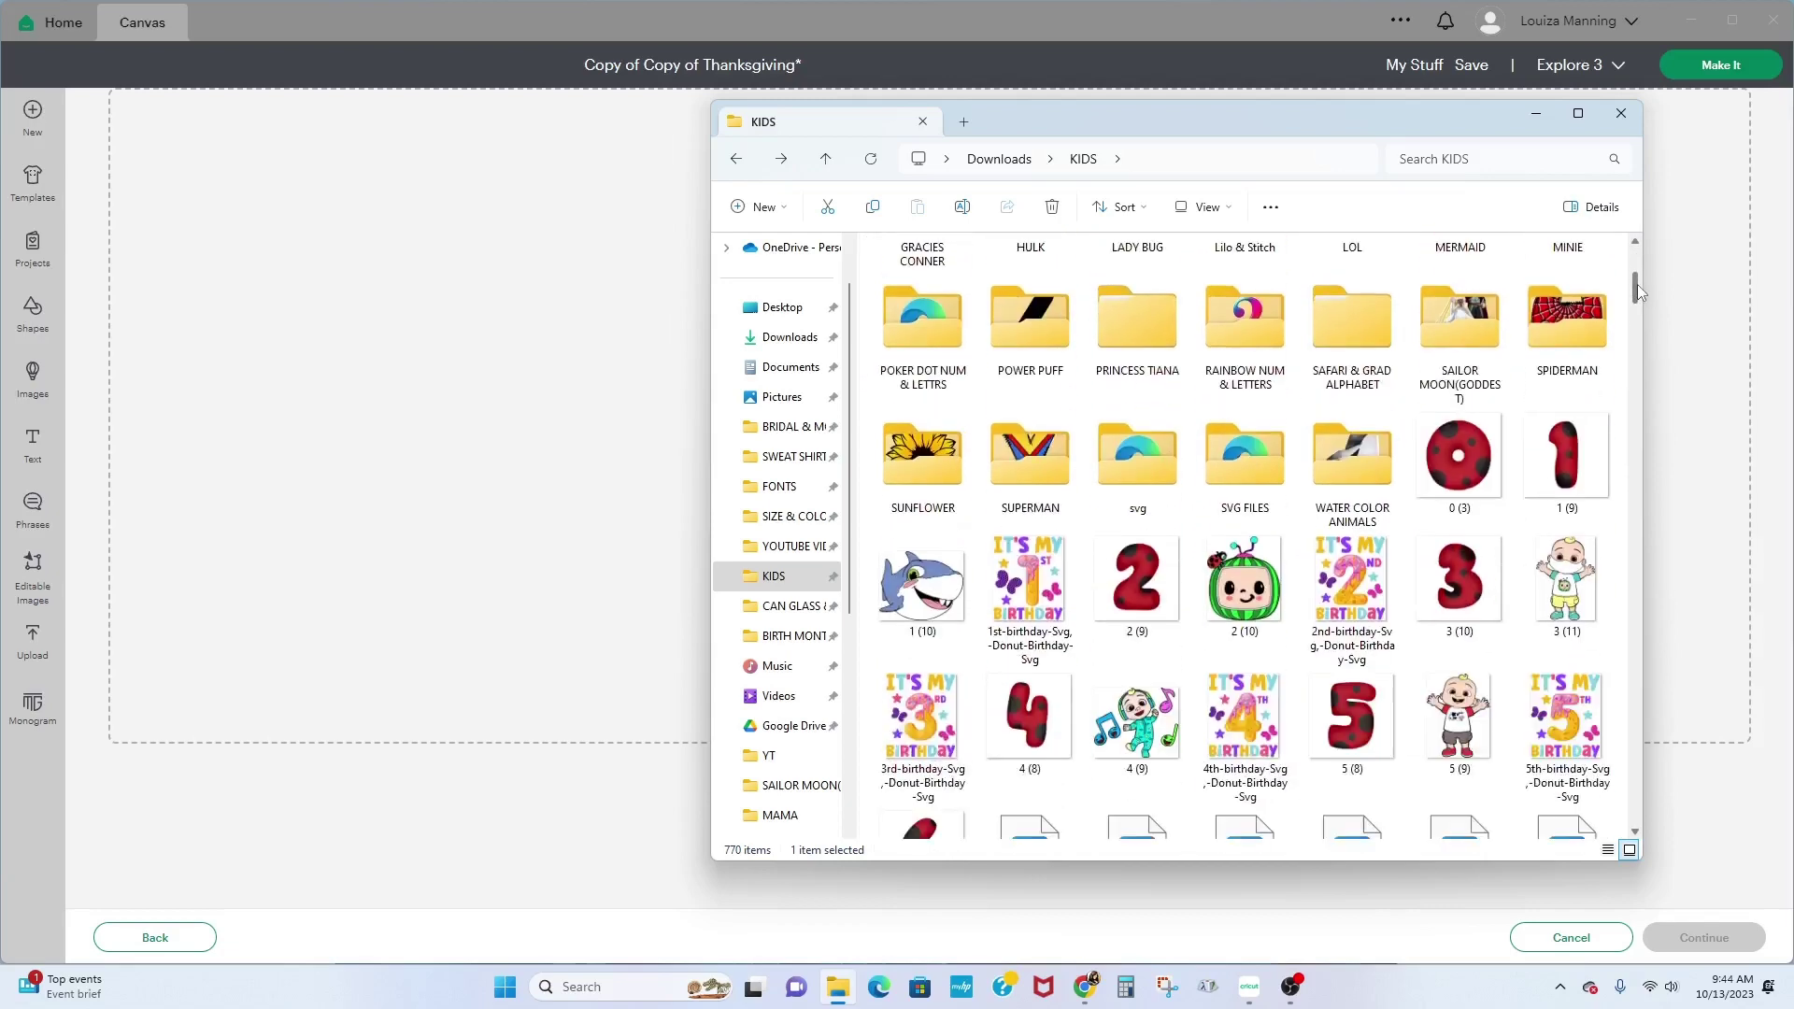
{"action": "scroll", "coordinate": [1638, 284], "scroll_direction": "up", "scroll_amount": 1}
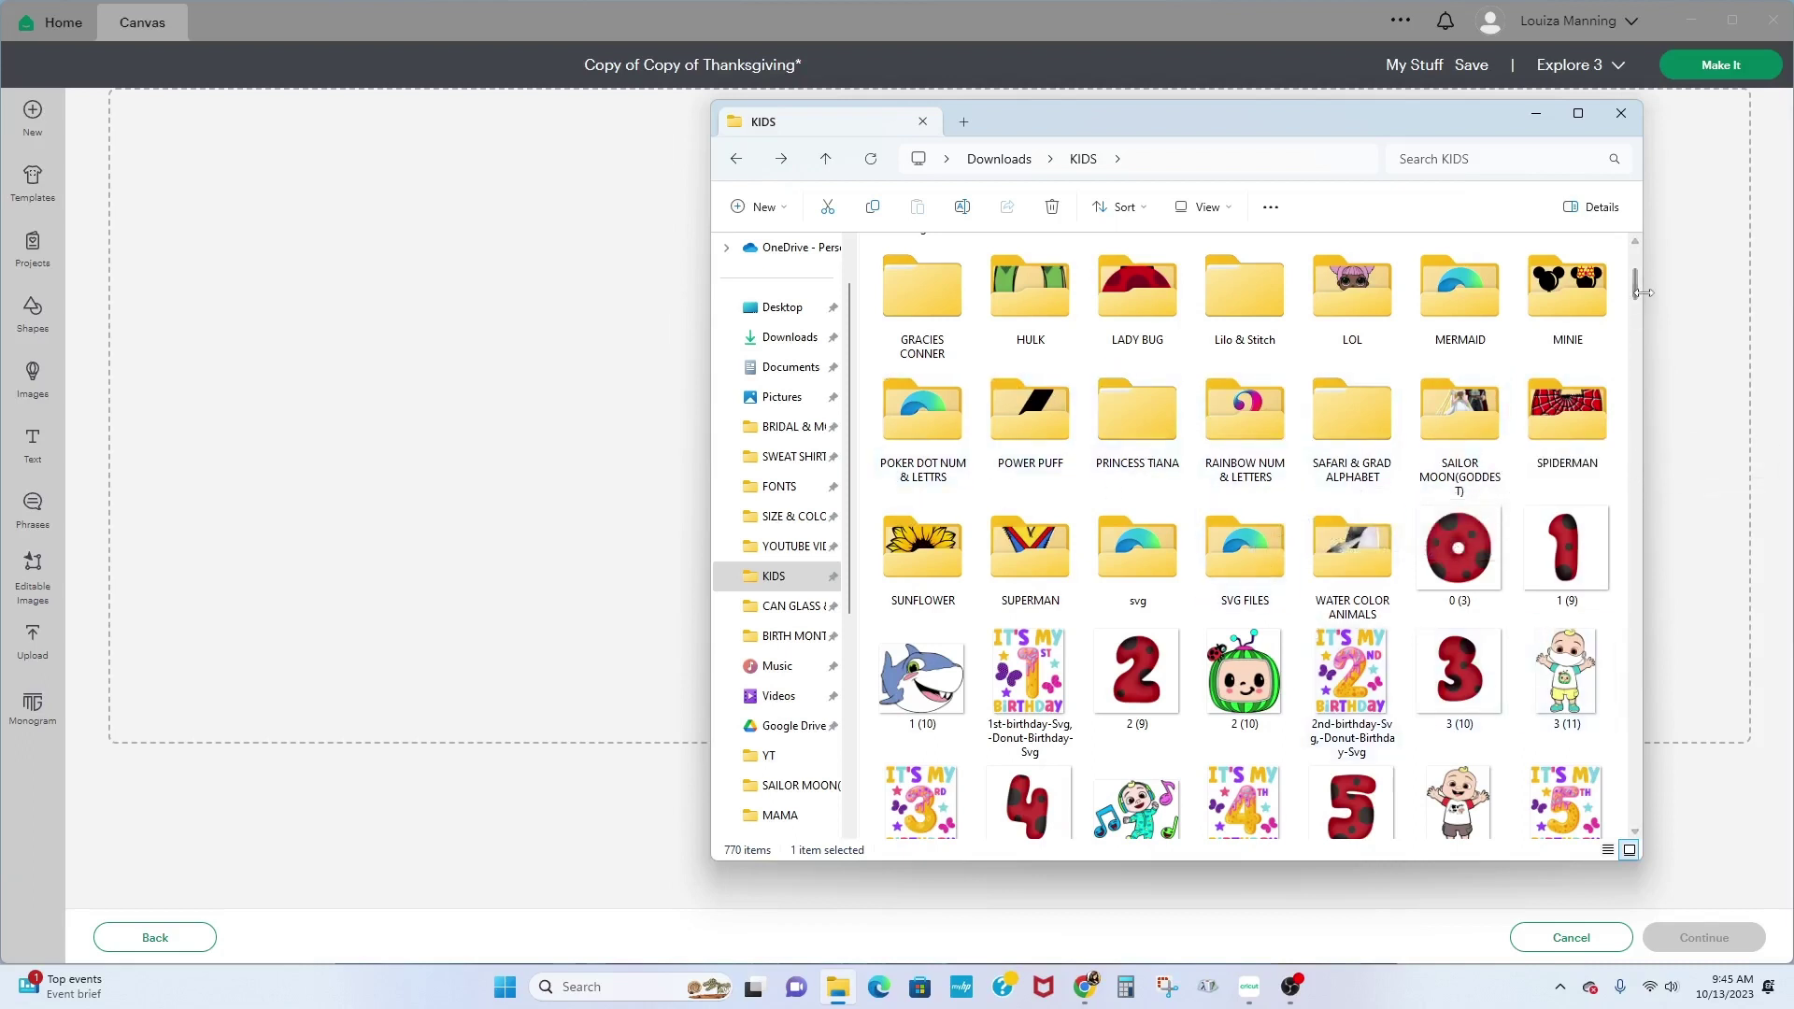
{"action": "double_click", "coordinate": [1460, 289]}
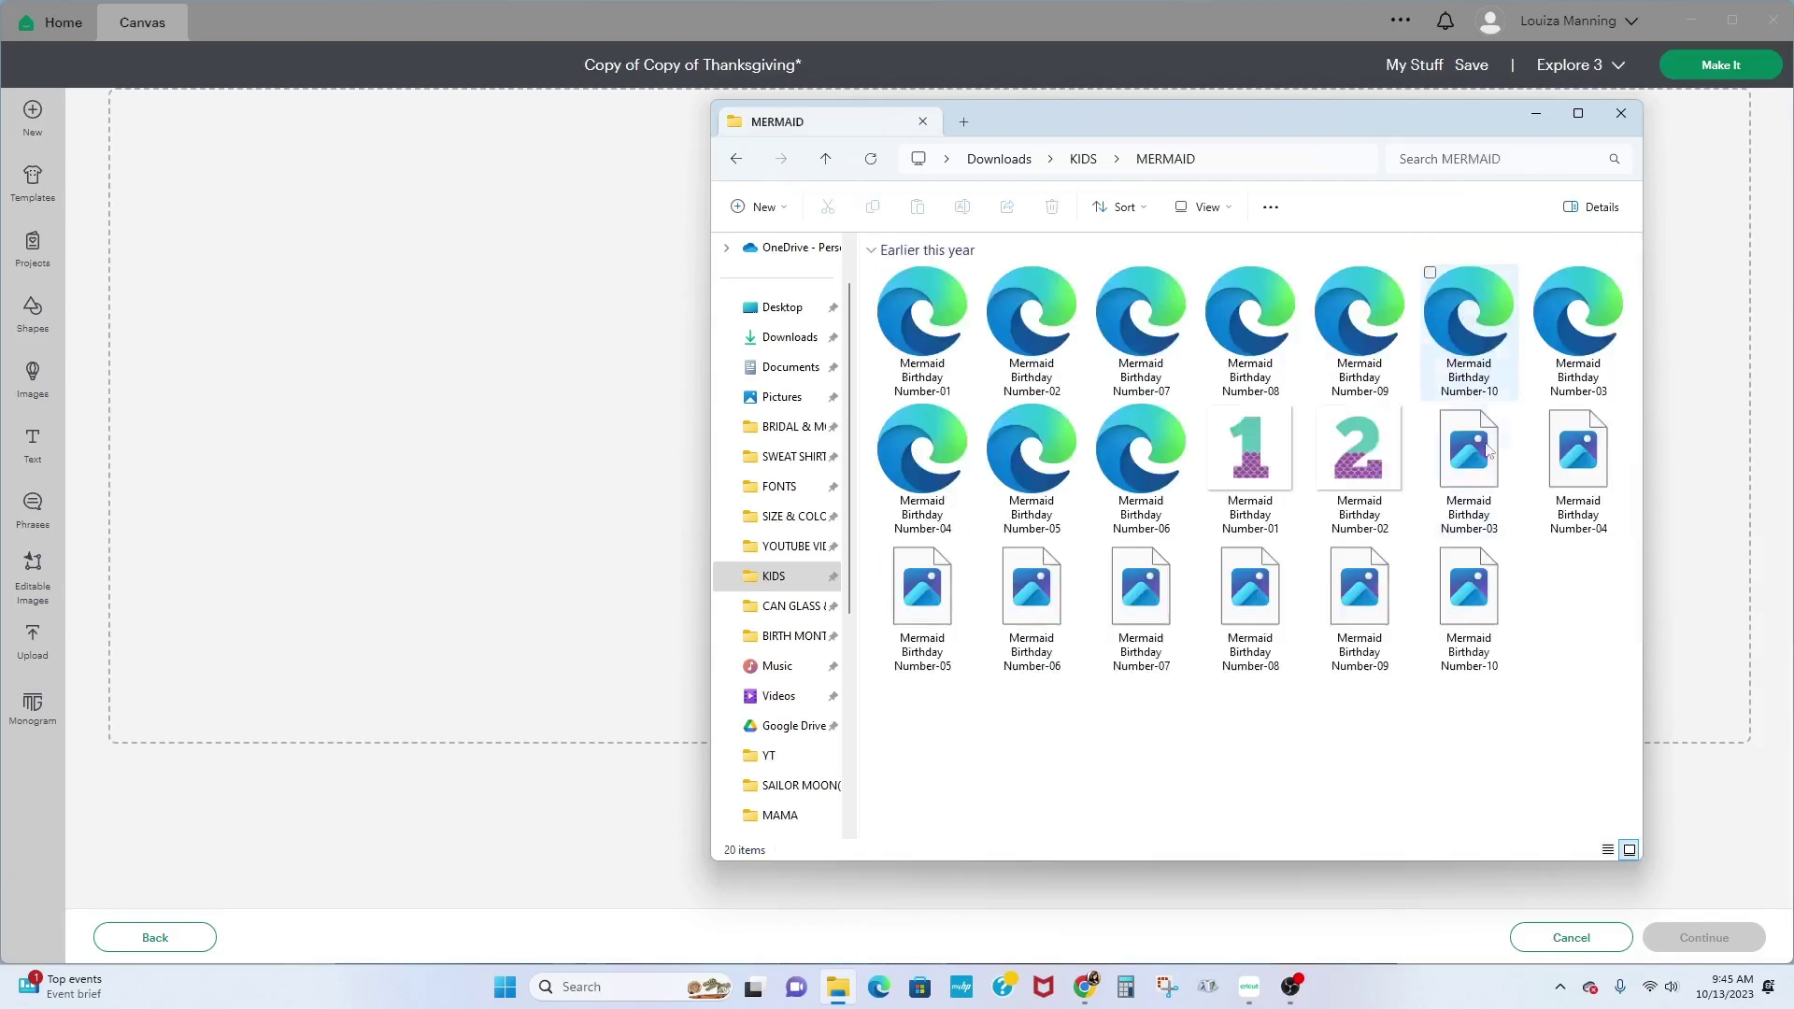
{"action": "left_click", "coordinate": [739, 160]}
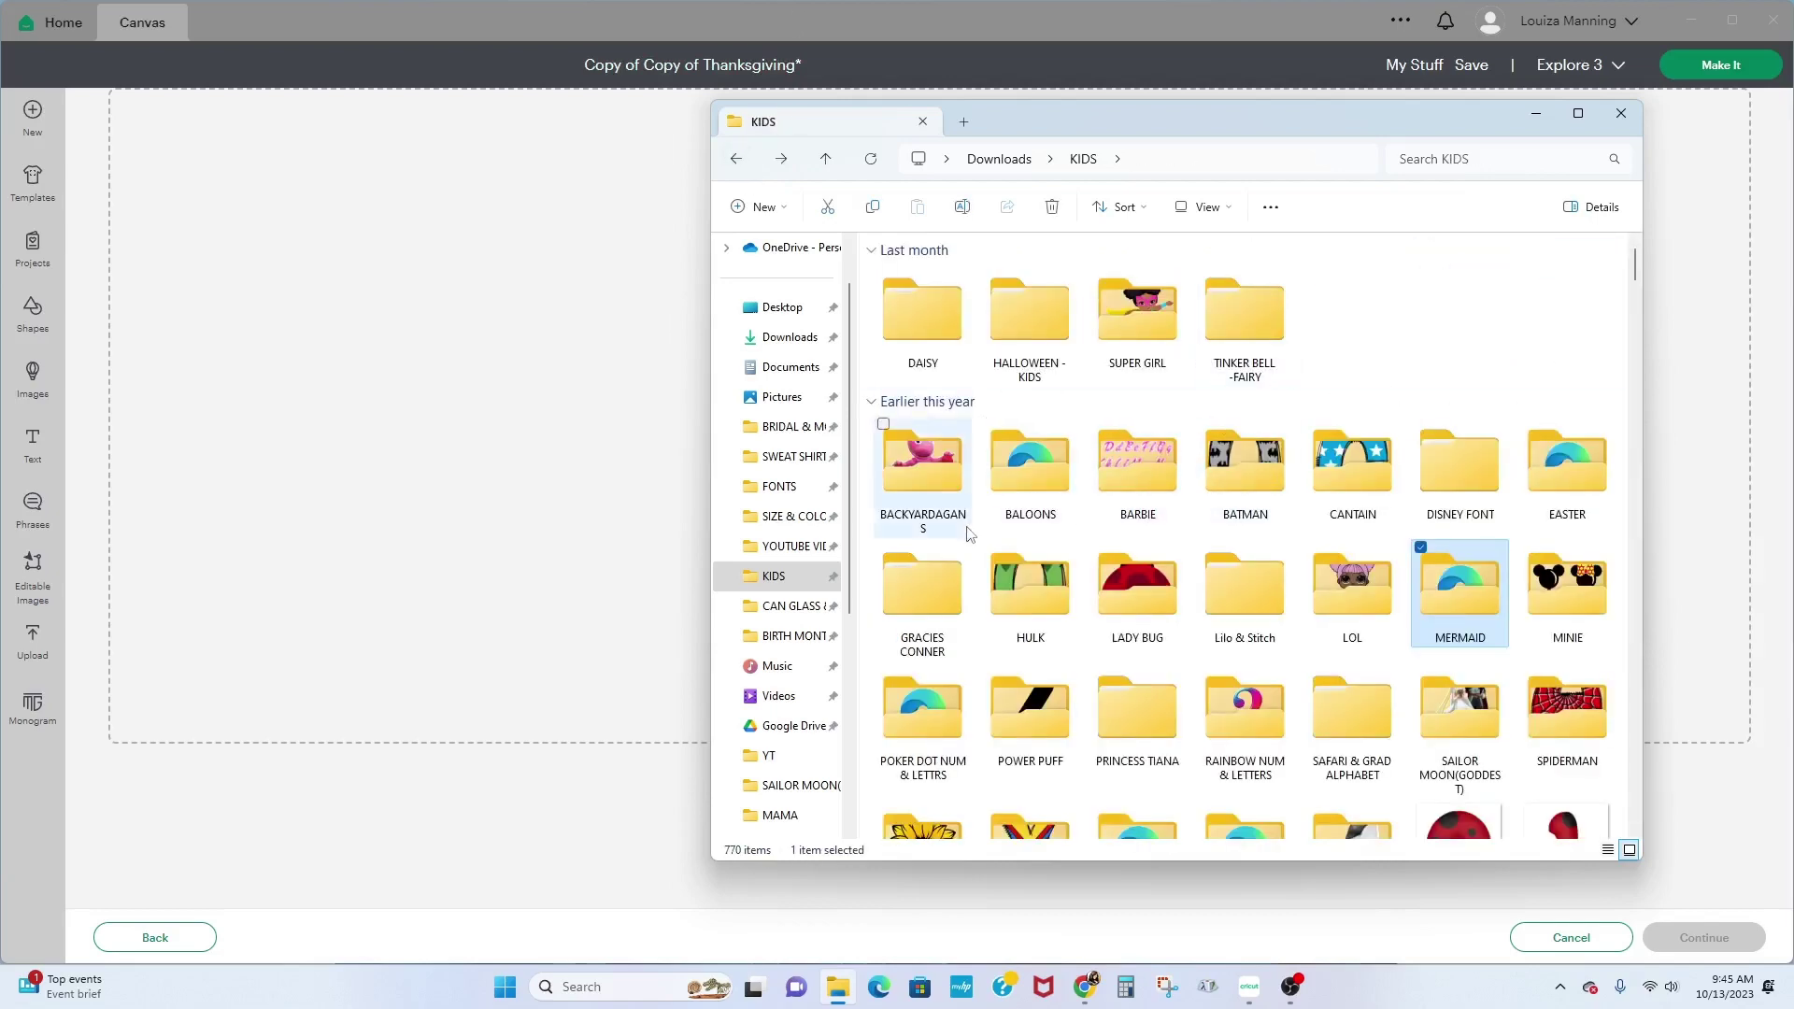
{"action": "double_click", "coordinate": [922, 462]}
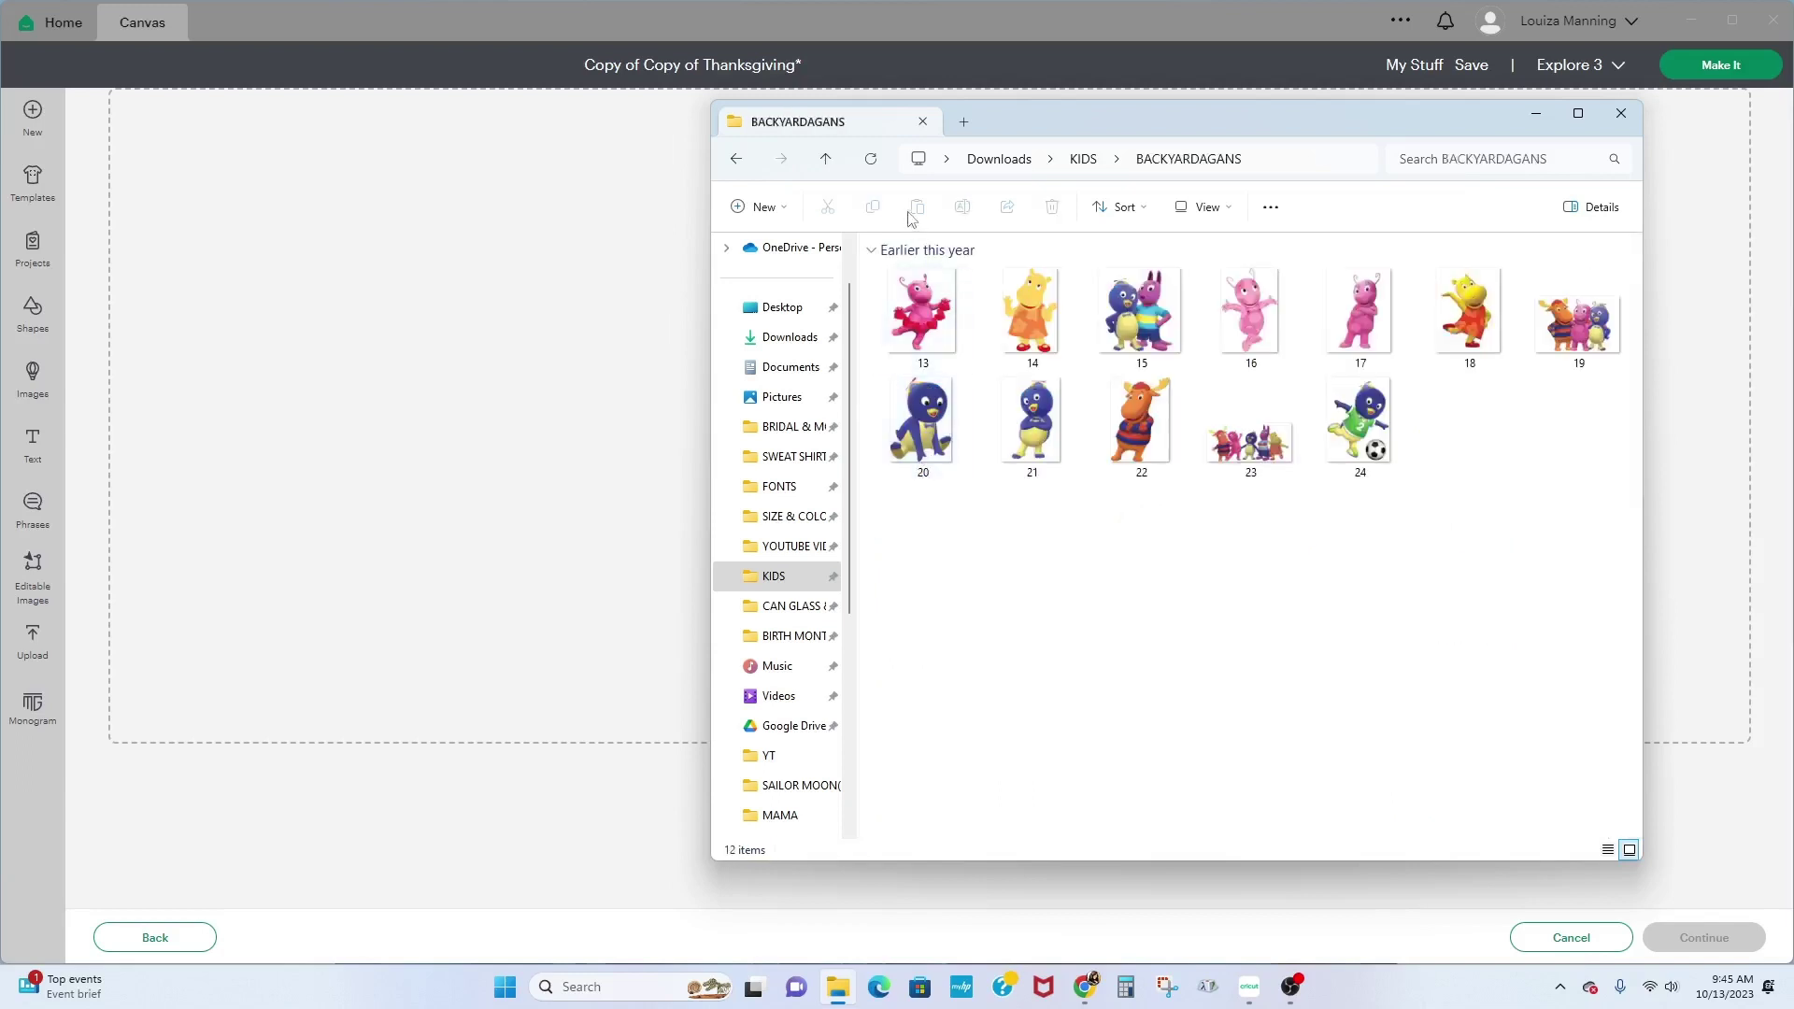
{"action": "left_click", "coordinate": [736, 160]}
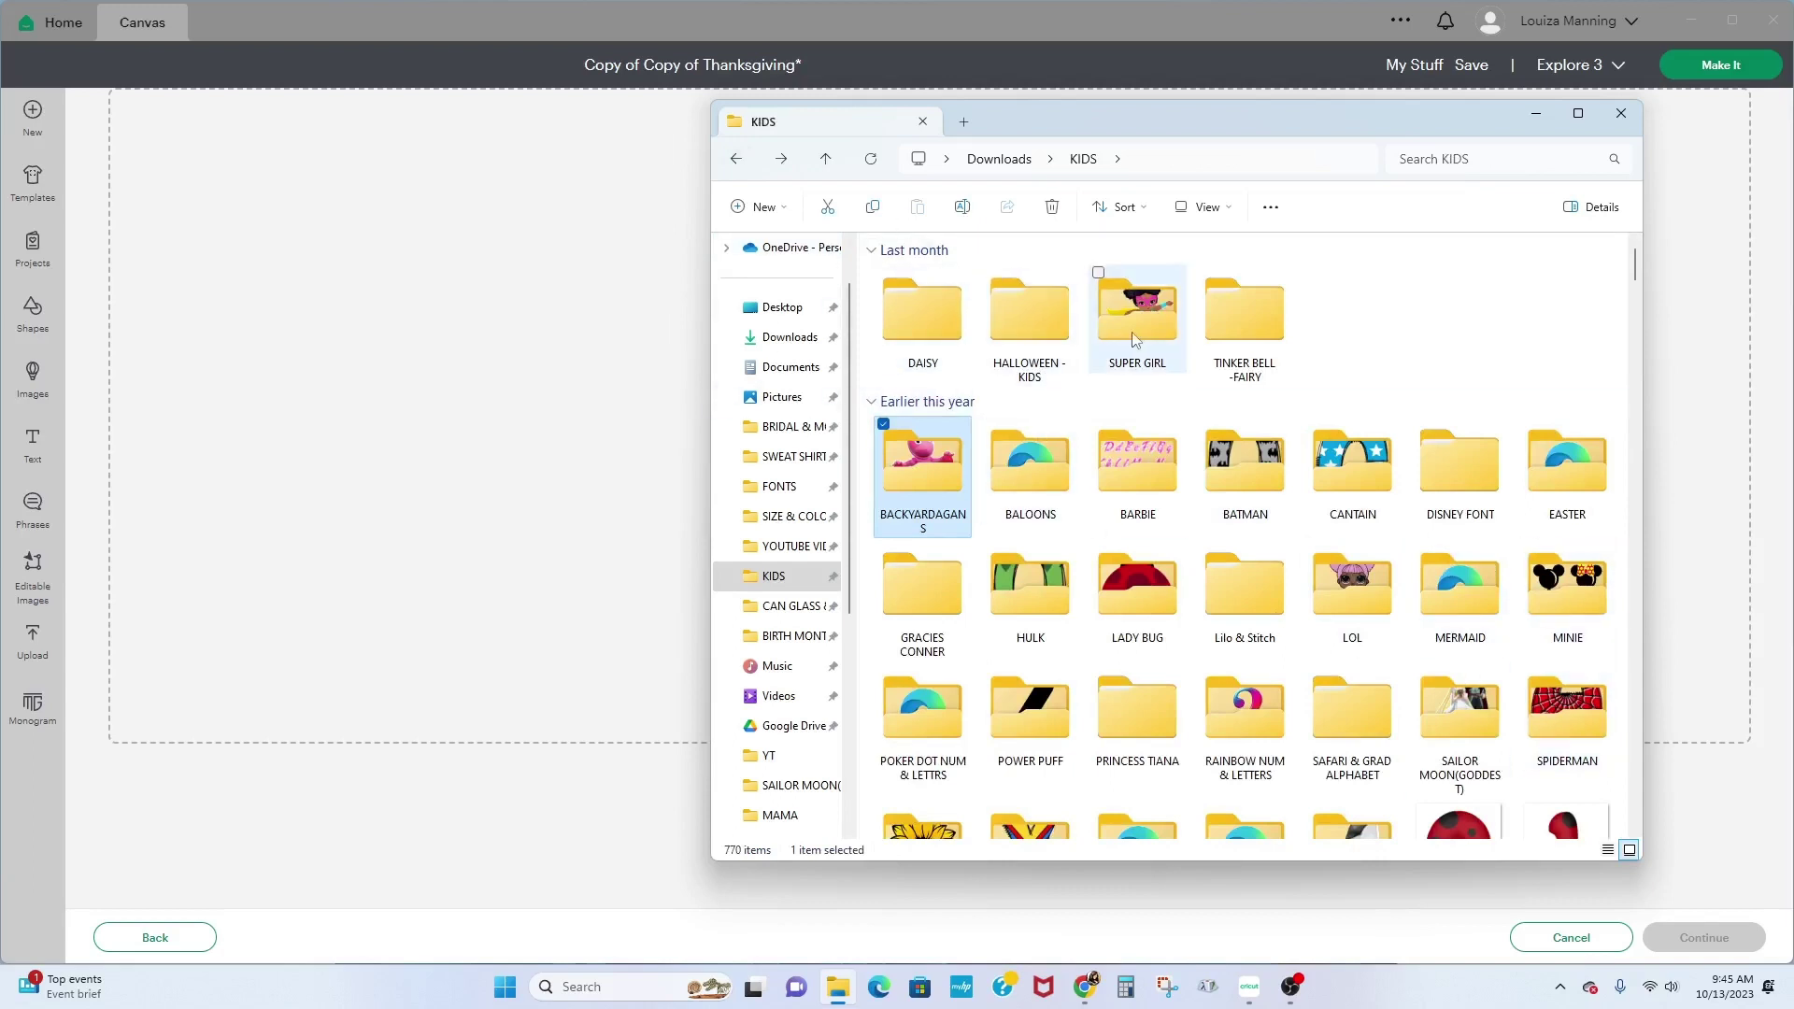
Step: Load the "cat pumpkin" image from the PNG folder of HALLOWEEN - KIDS into the Design Space upload area
{"action": "double_click", "coordinate": [1019, 342]}
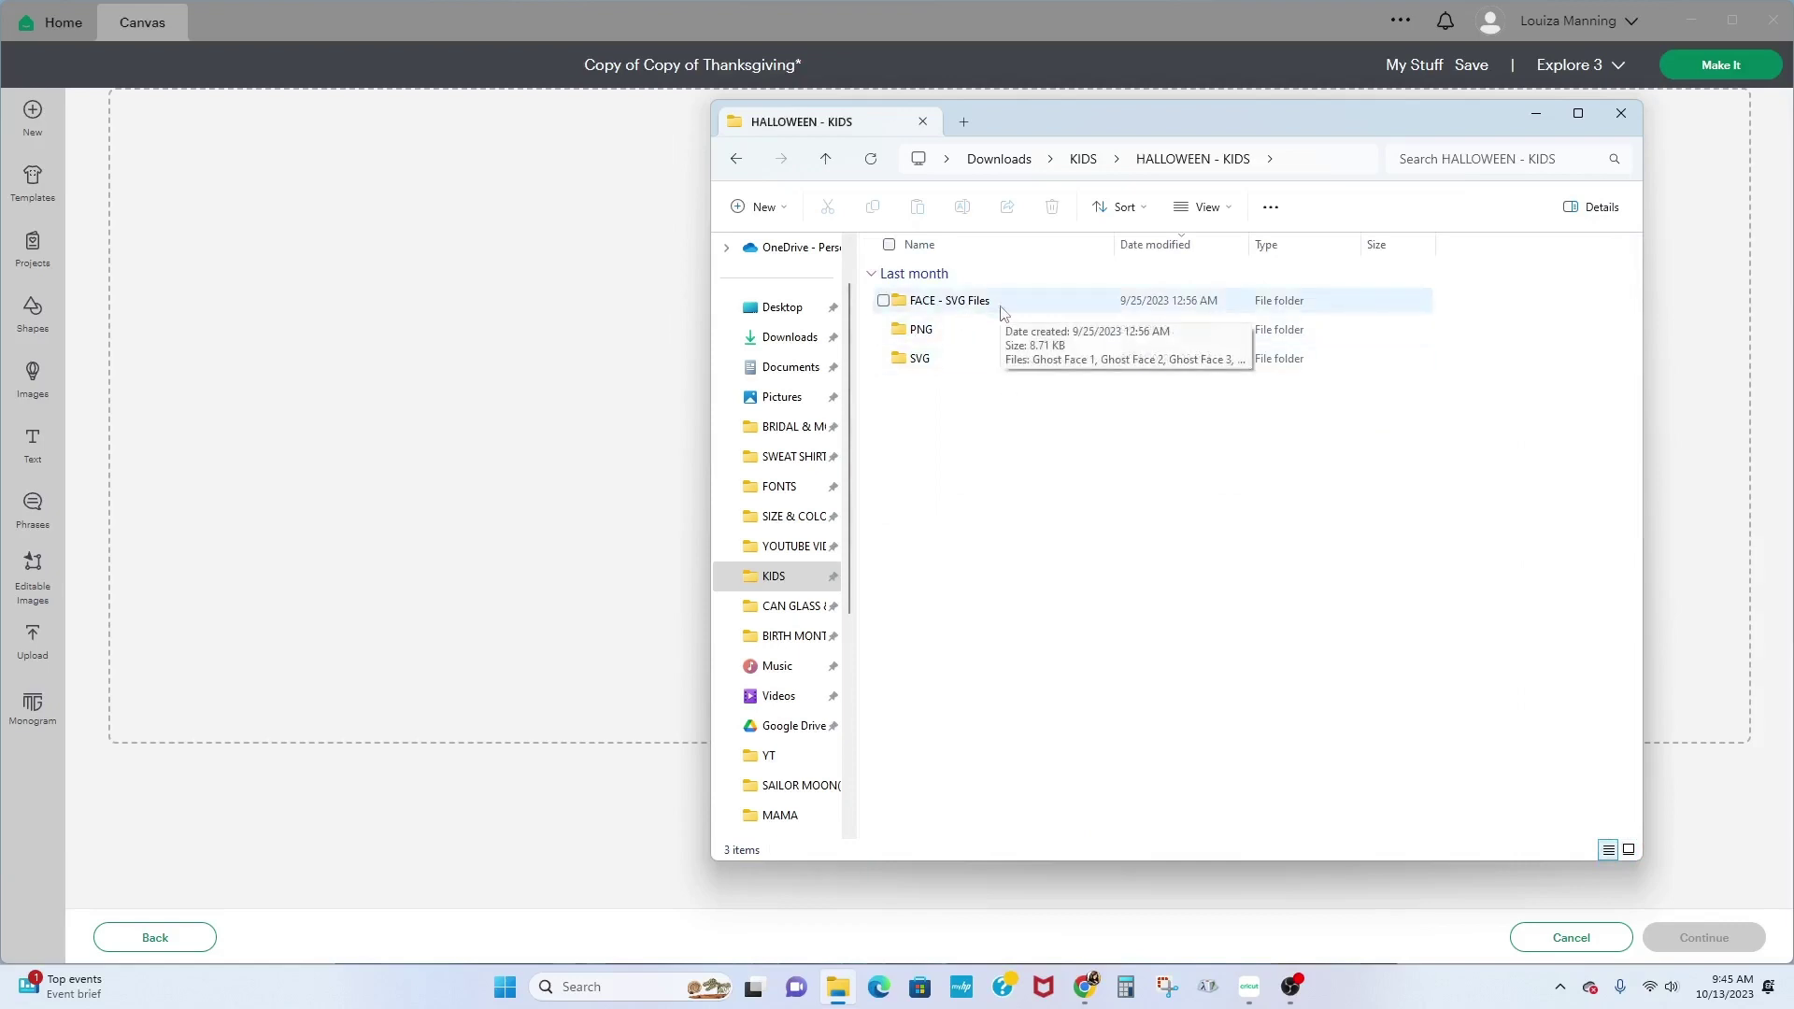
{"action": "double_click", "coordinate": [949, 331]}
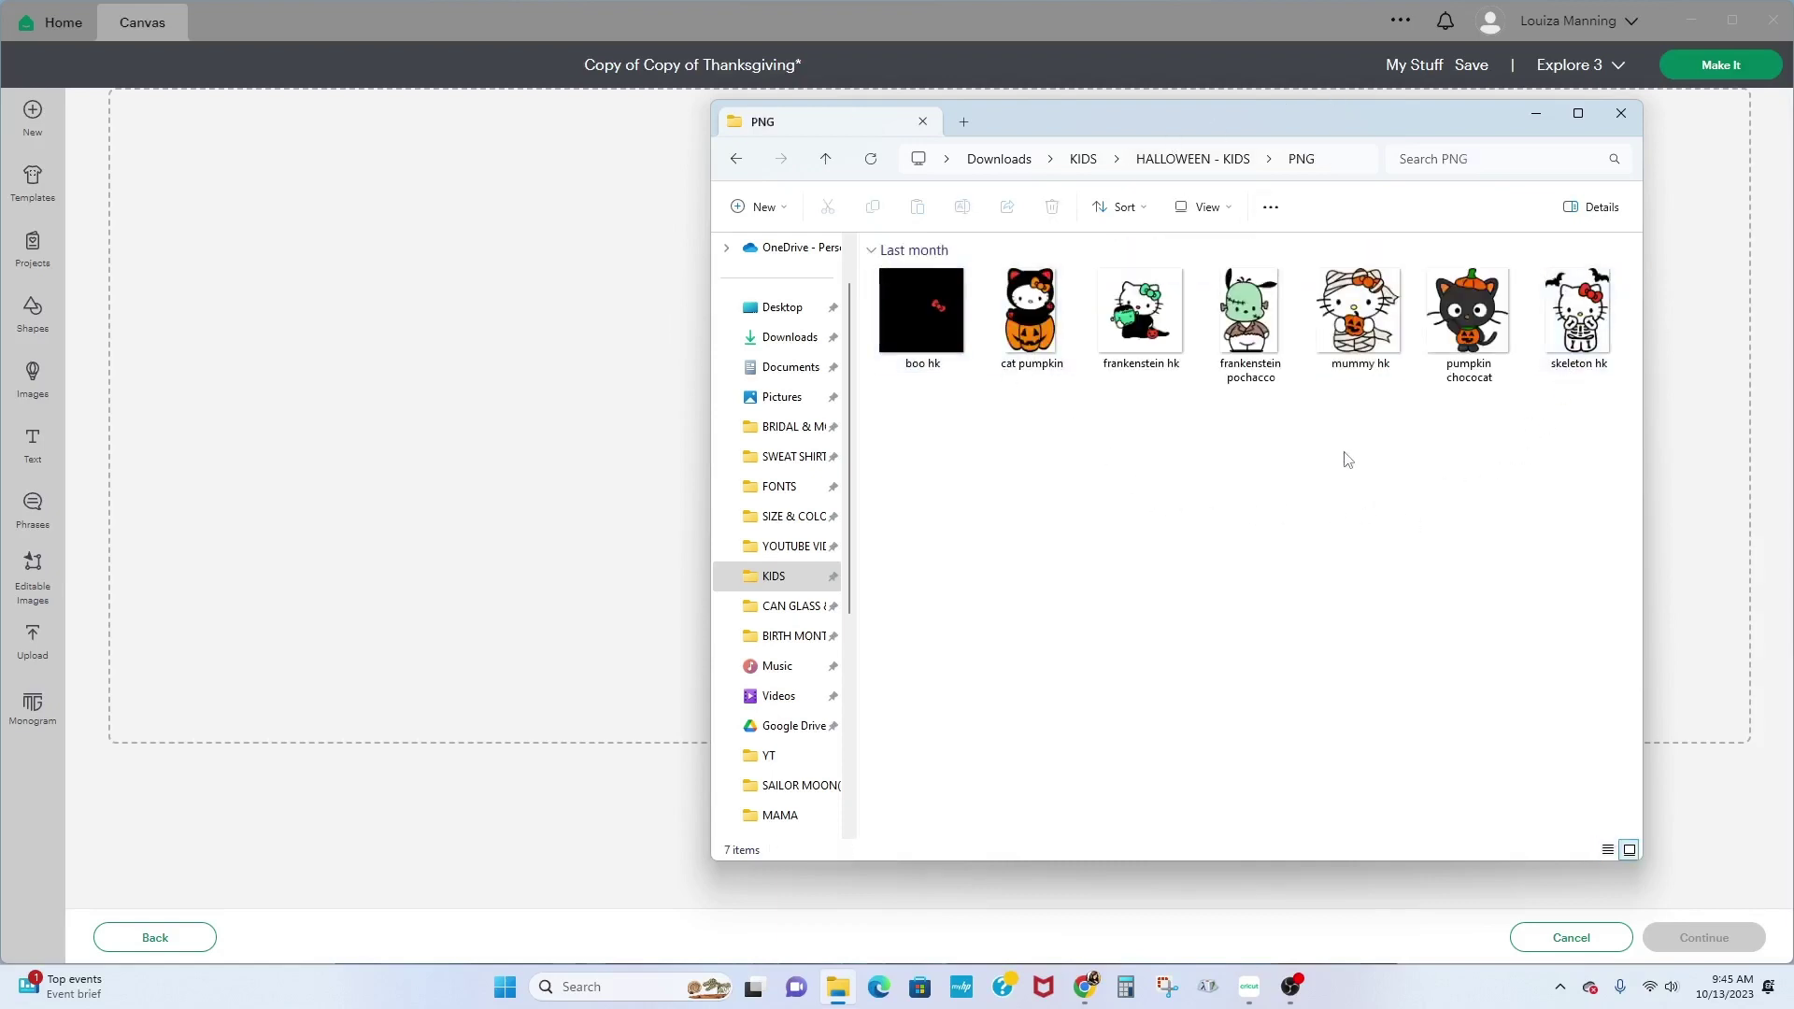
{"action": "left_click_drag", "start_coordinate": [1044, 318], "coordinate": [215, 585]}
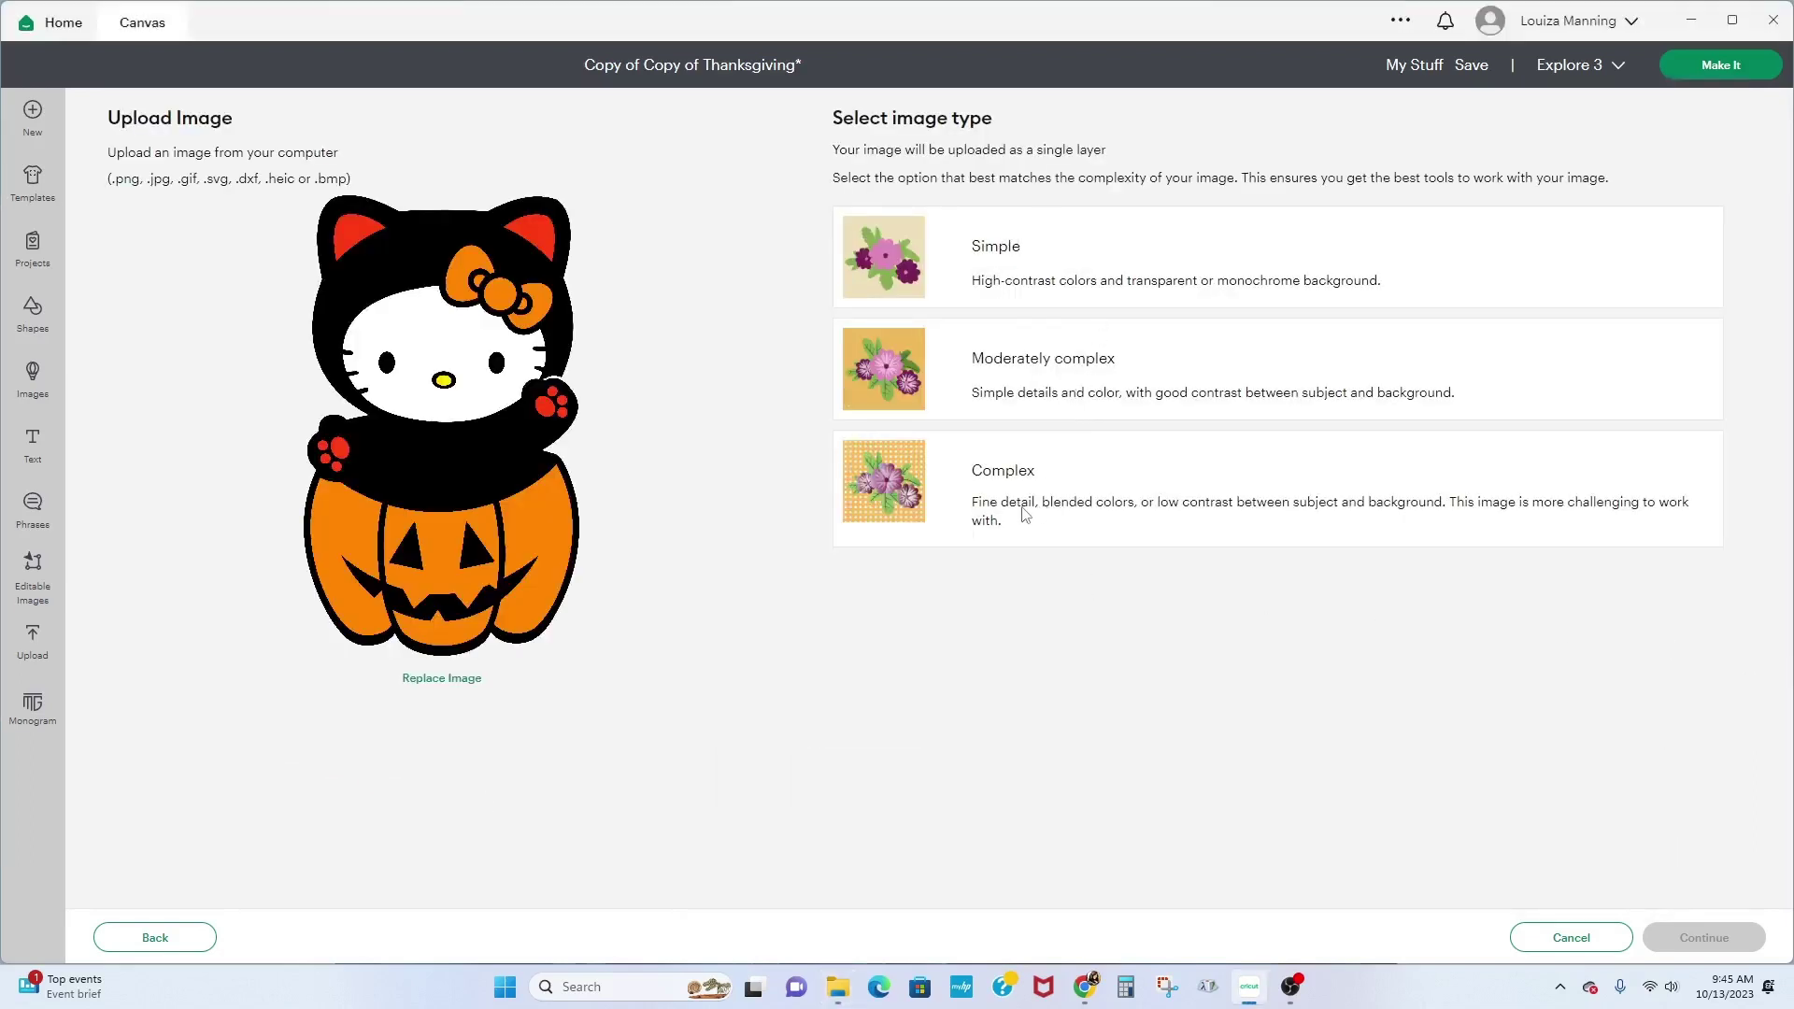
Step: Try the Complex and Simple image types for the cat pumpkin upload and select Moderately complex
{"action": "left_click", "coordinate": [960, 480]}
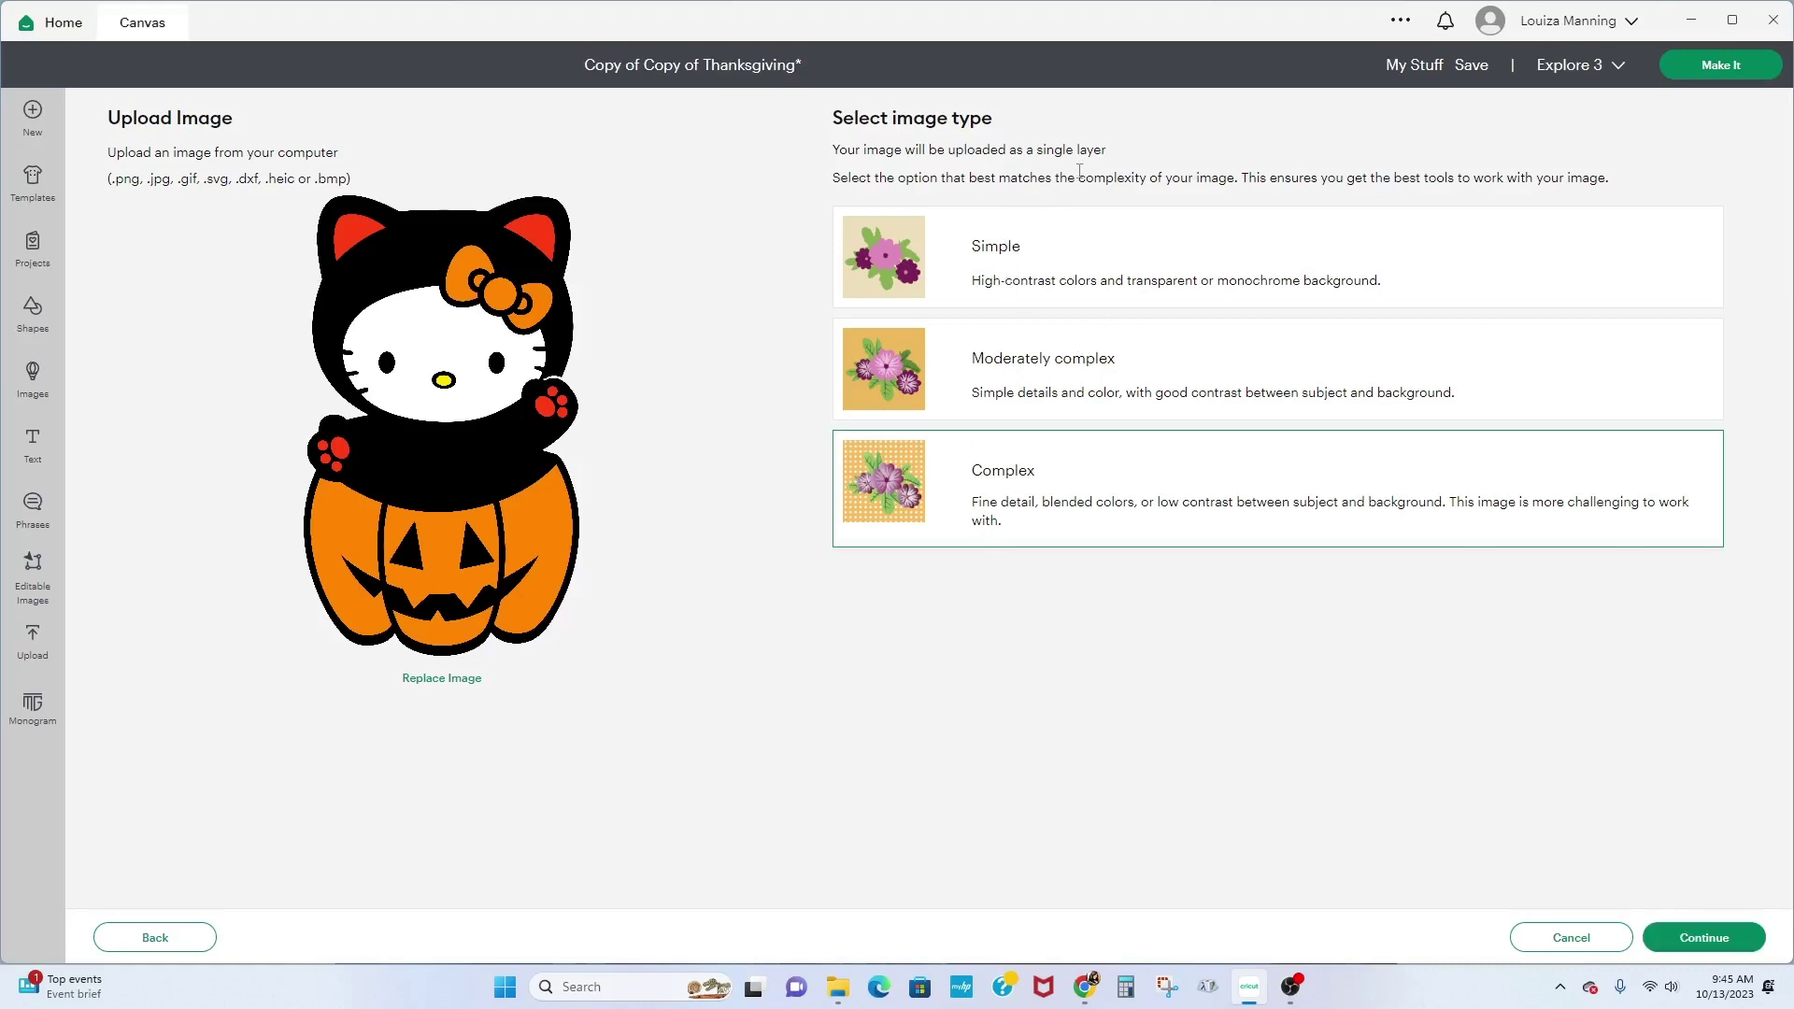
{"action": "left_click", "coordinate": [986, 249]}
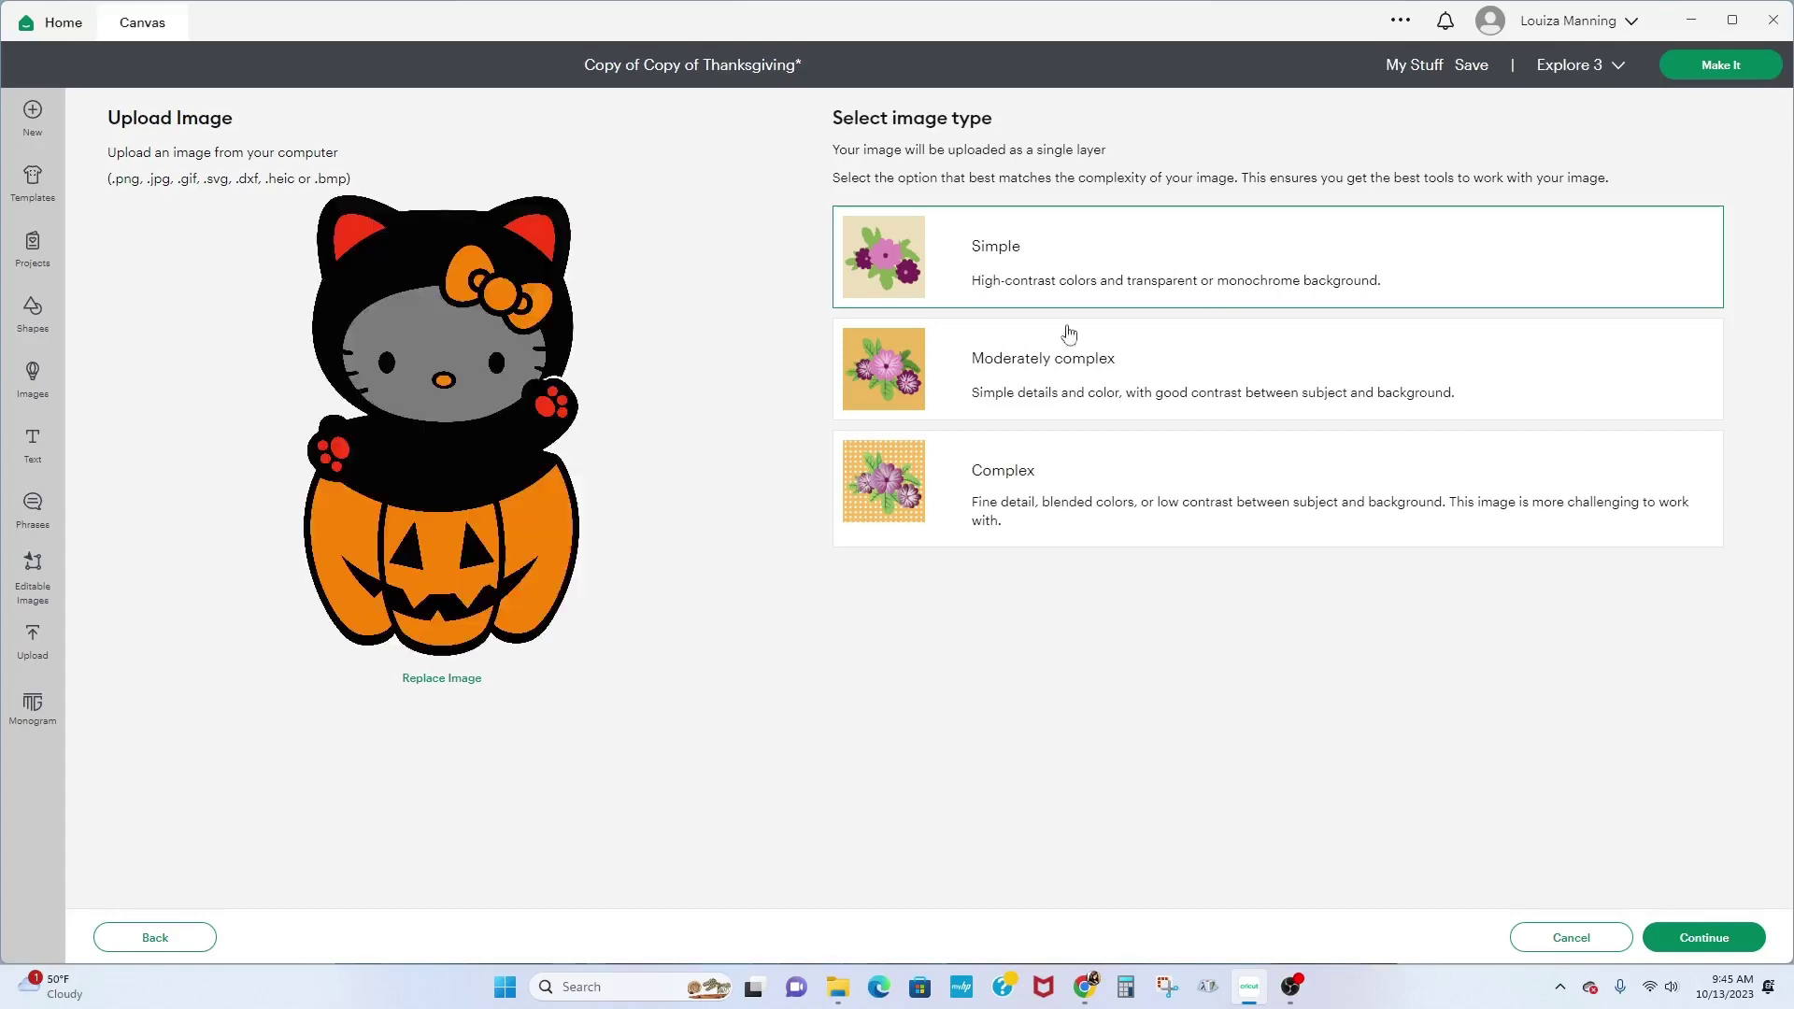
{"action": "left_click", "coordinate": [951, 375]}
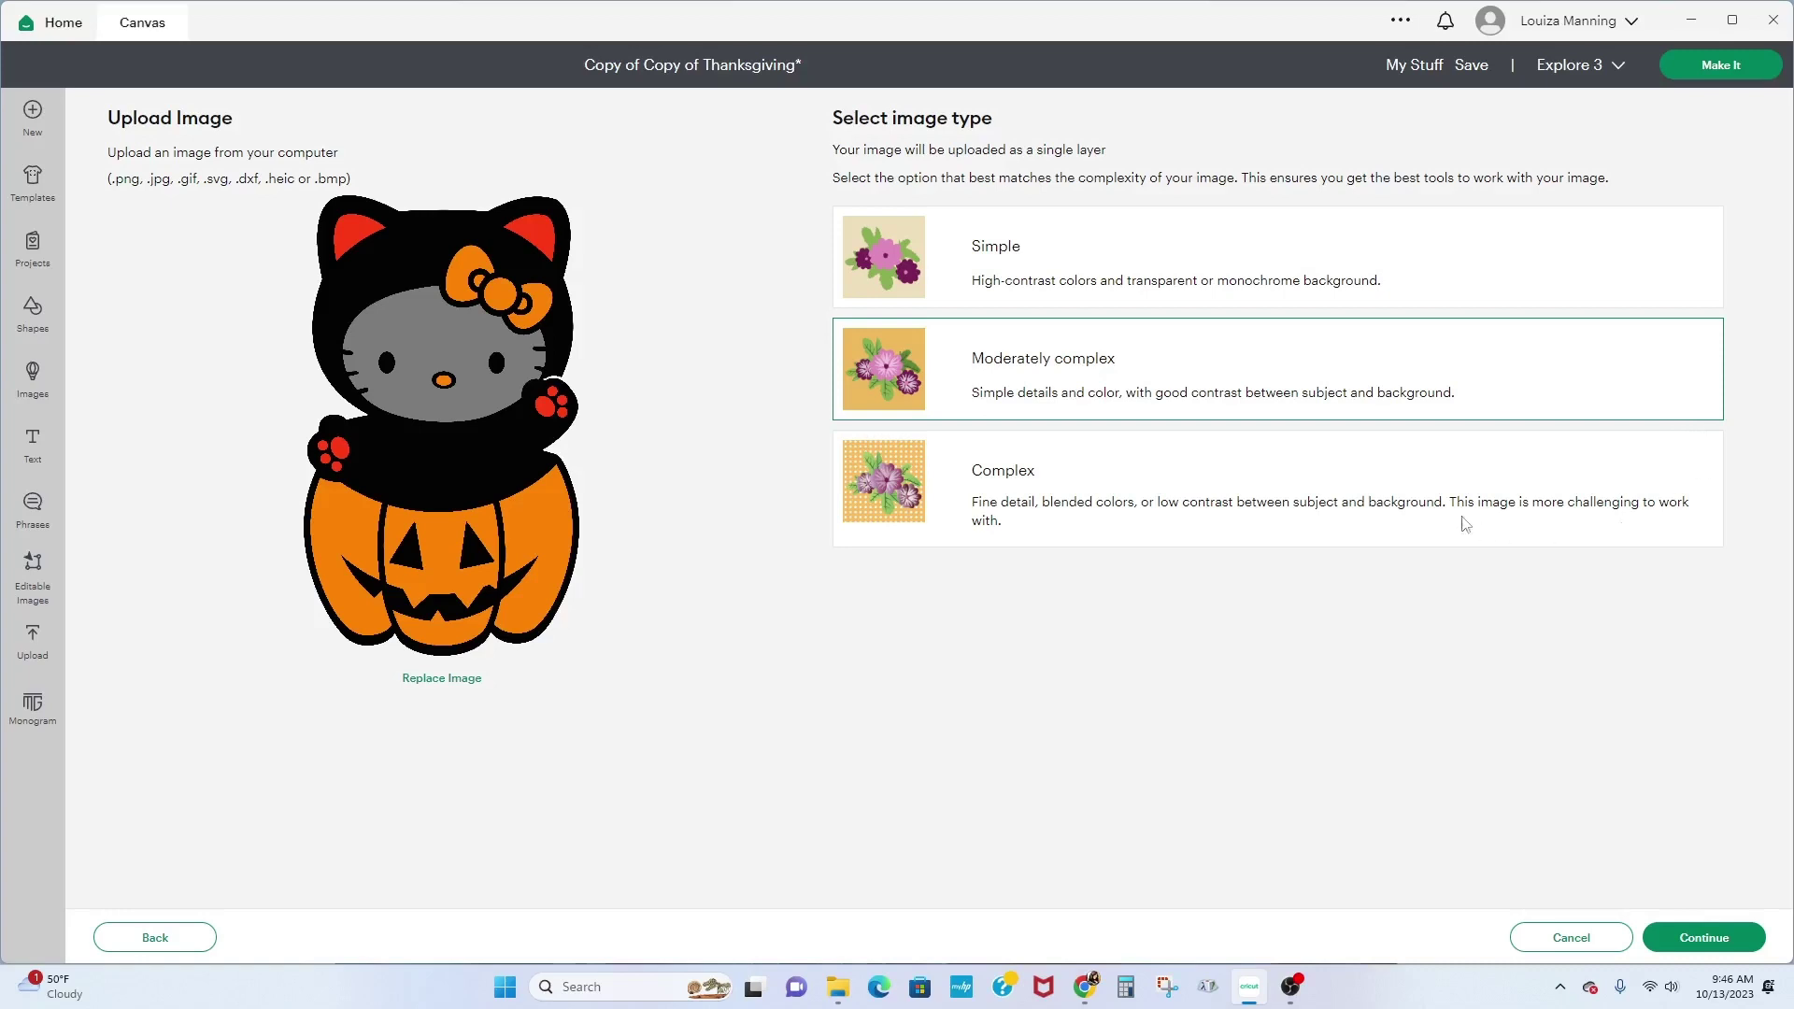
Step: Upload the cat pumpkin as a Complex, Print Then Cut image without removing any background, and add it to the canvas
{"action": "left_click", "coordinate": [947, 540]}
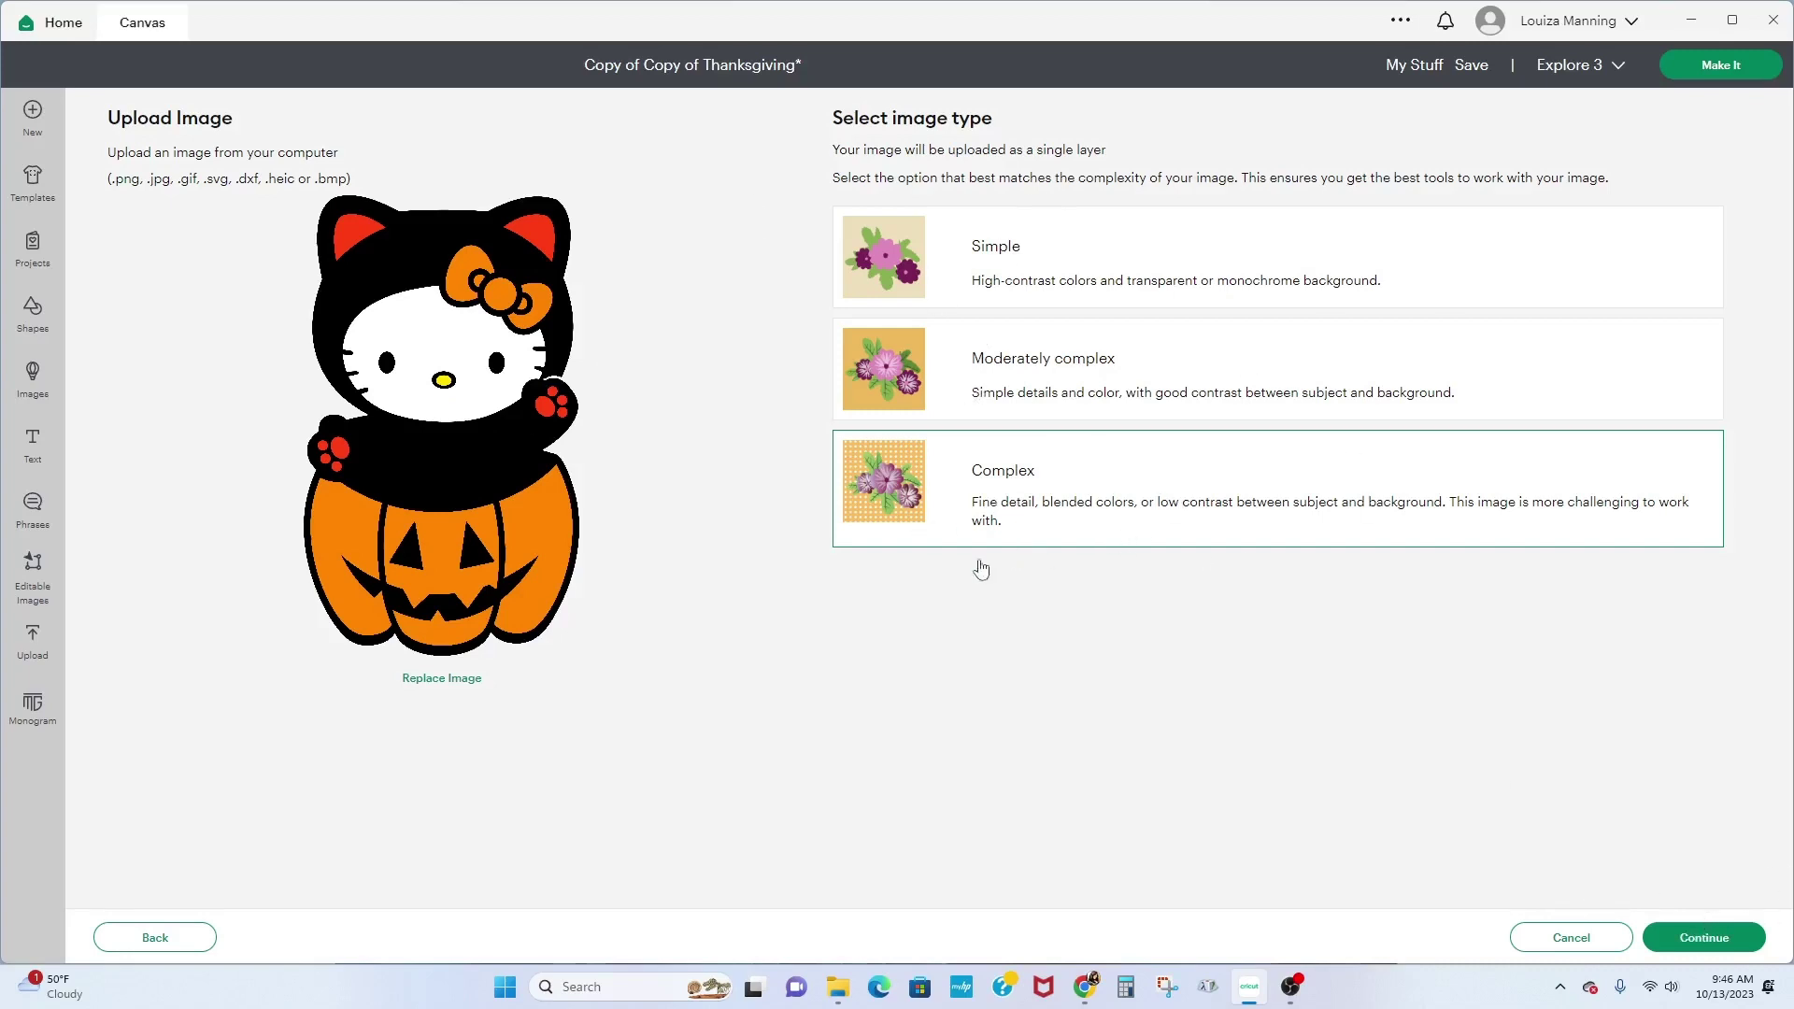
{"action": "left_click", "coordinate": [1699, 944]}
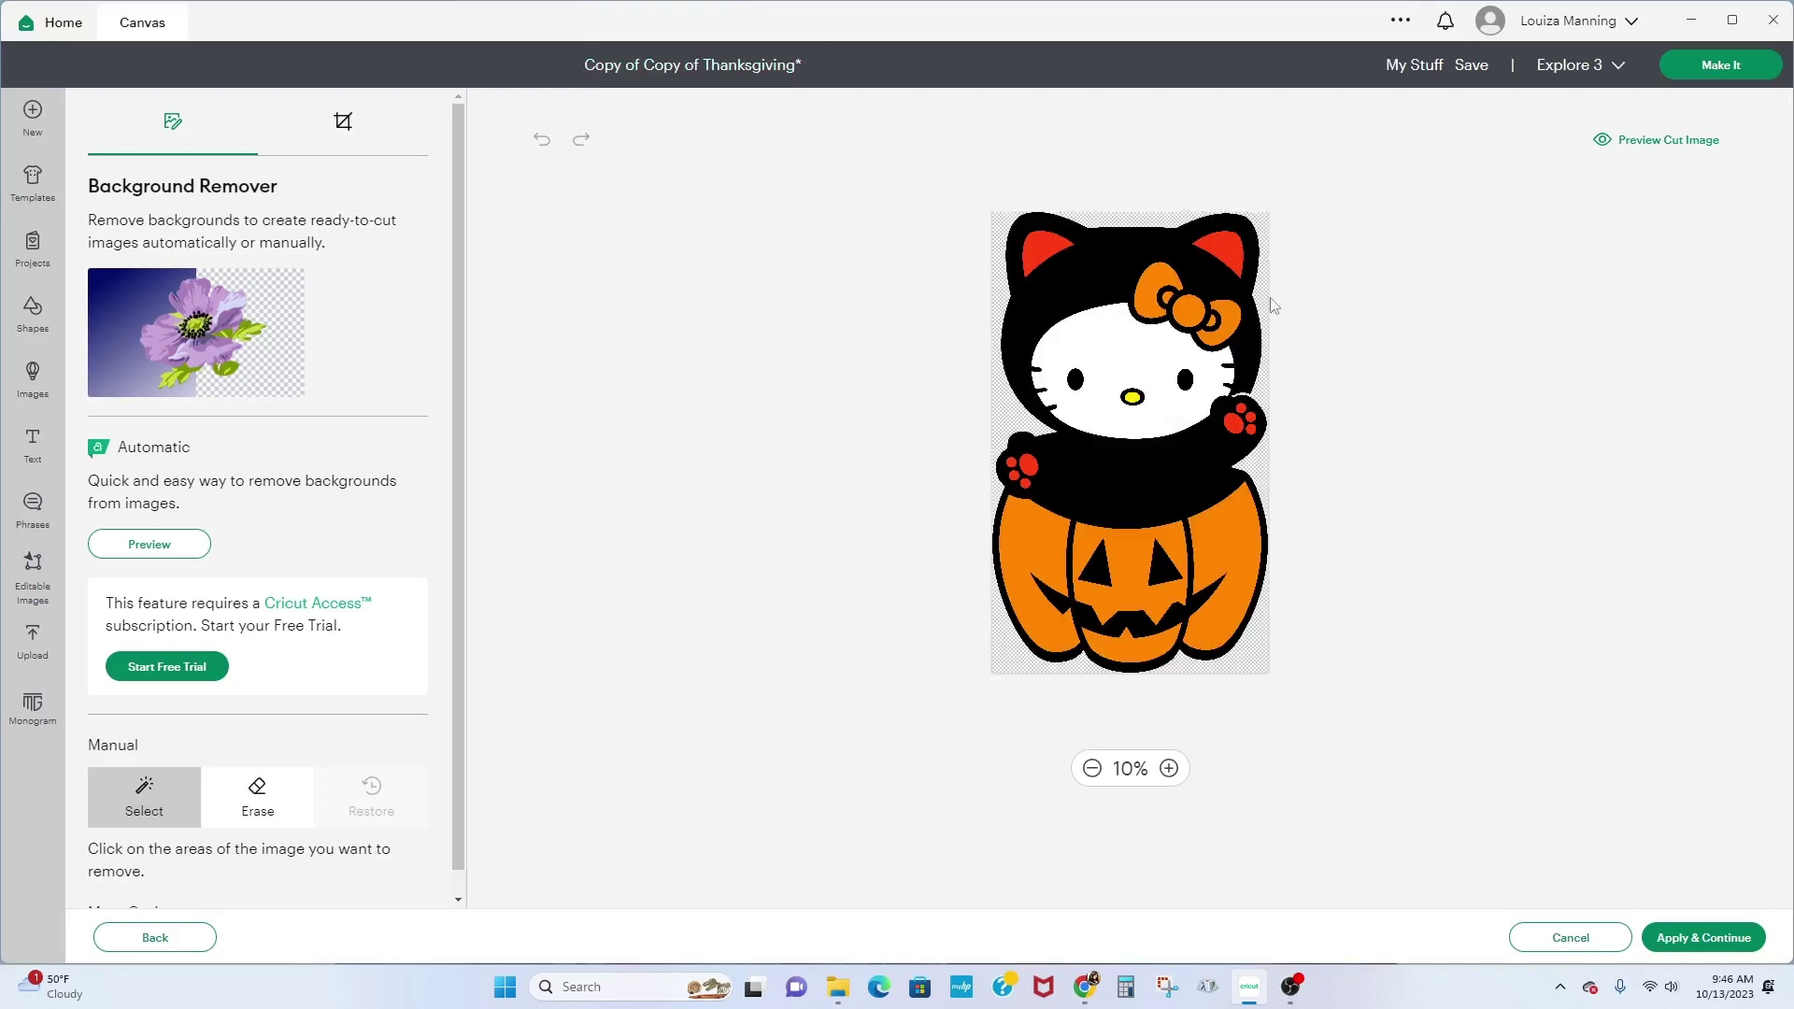
{"action": "left_click", "coordinate": [1694, 939]}
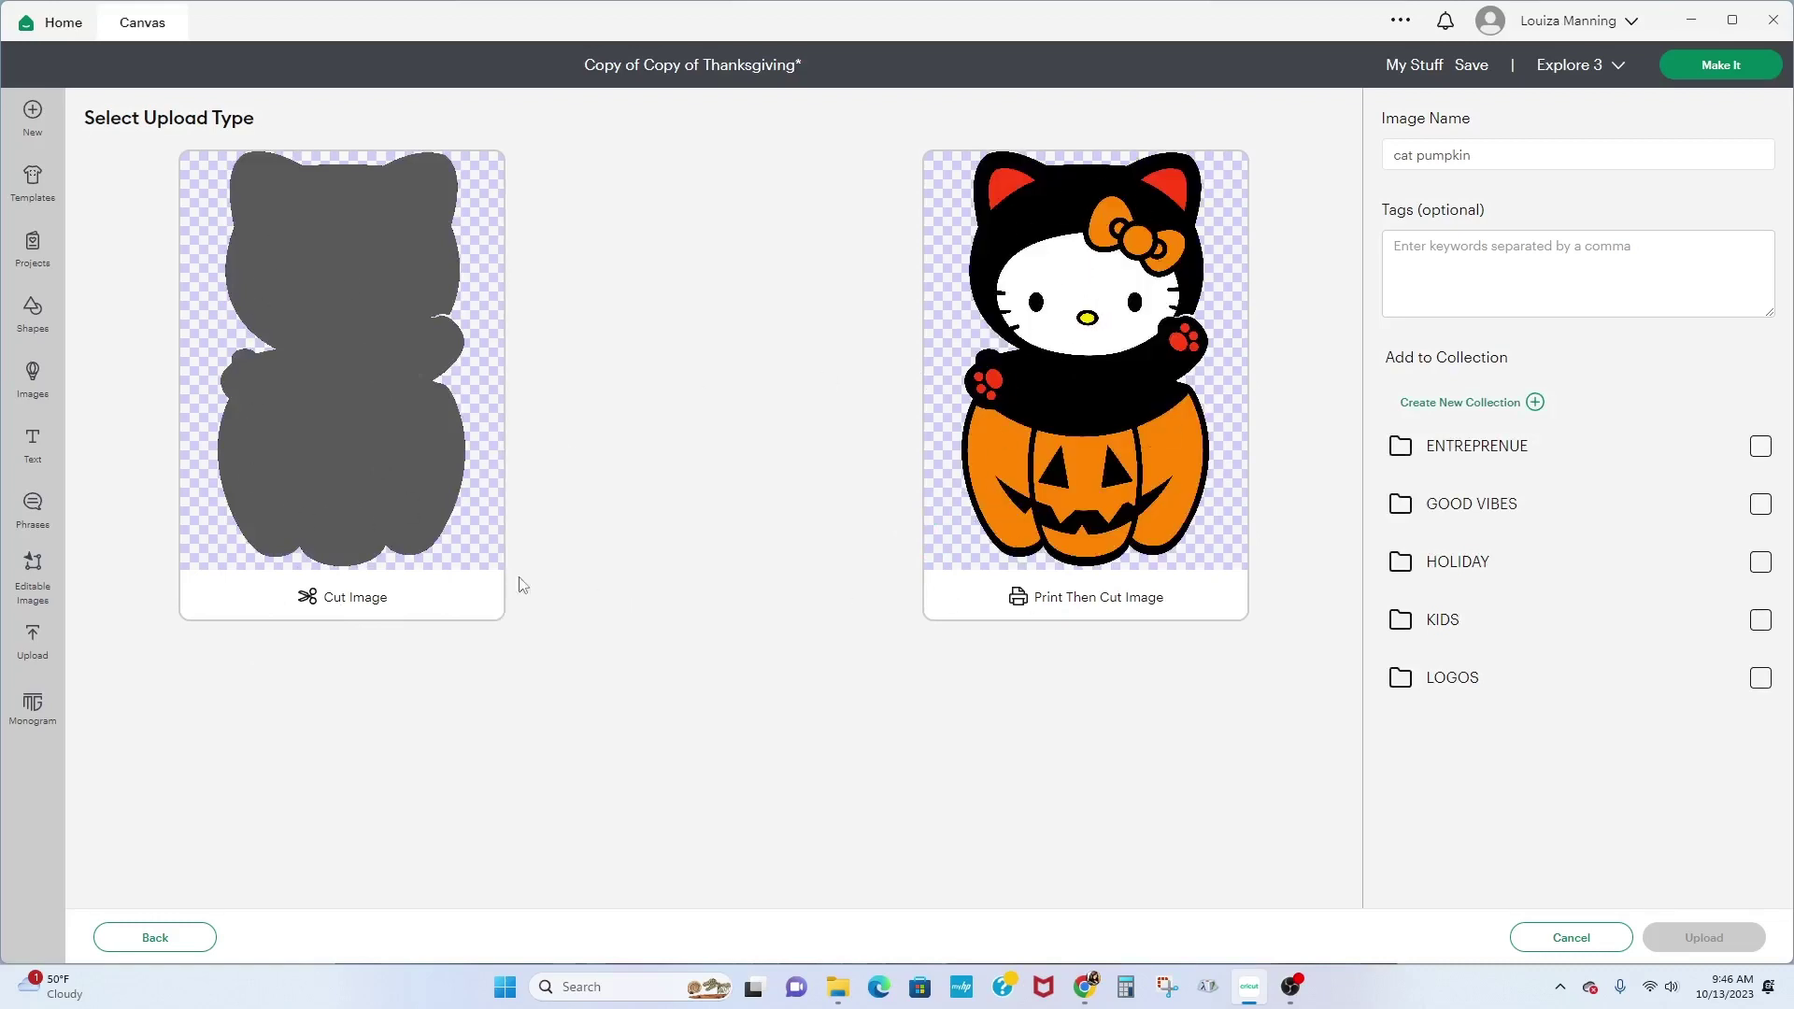
{"action": "left_click", "coordinate": [1108, 456]}
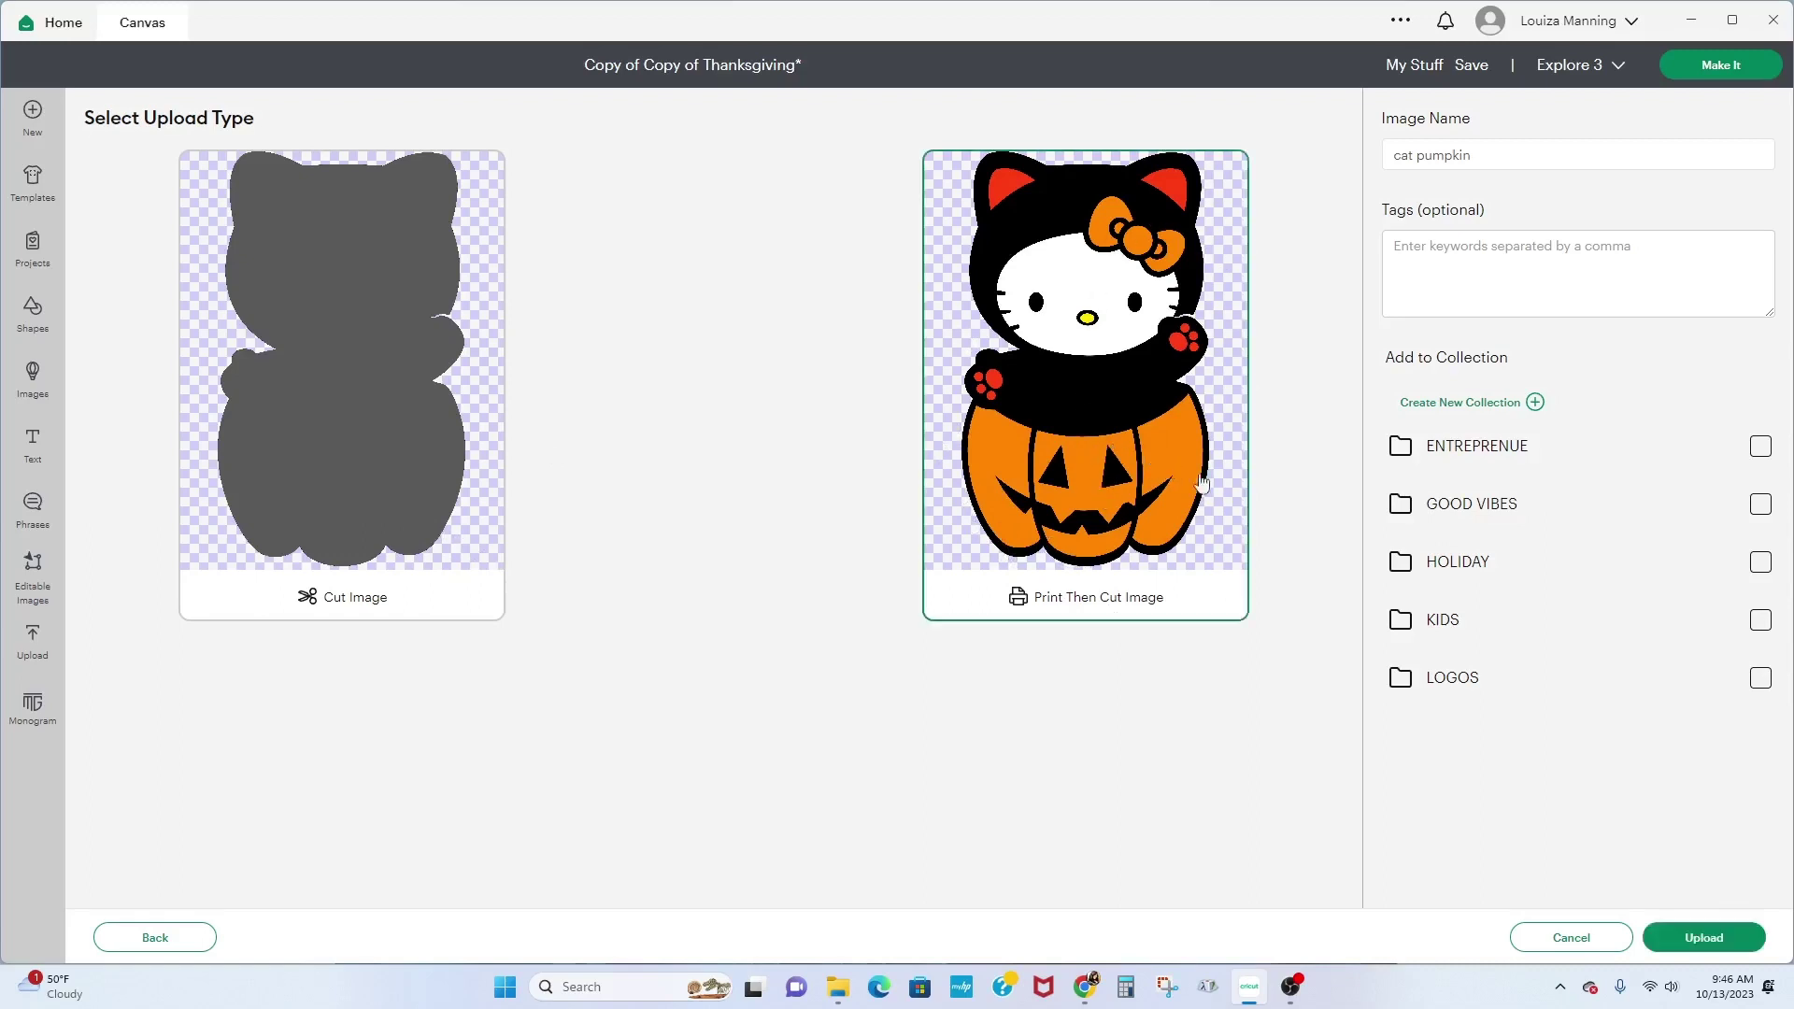
{"action": "left_click", "coordinate": [1711, 940]}
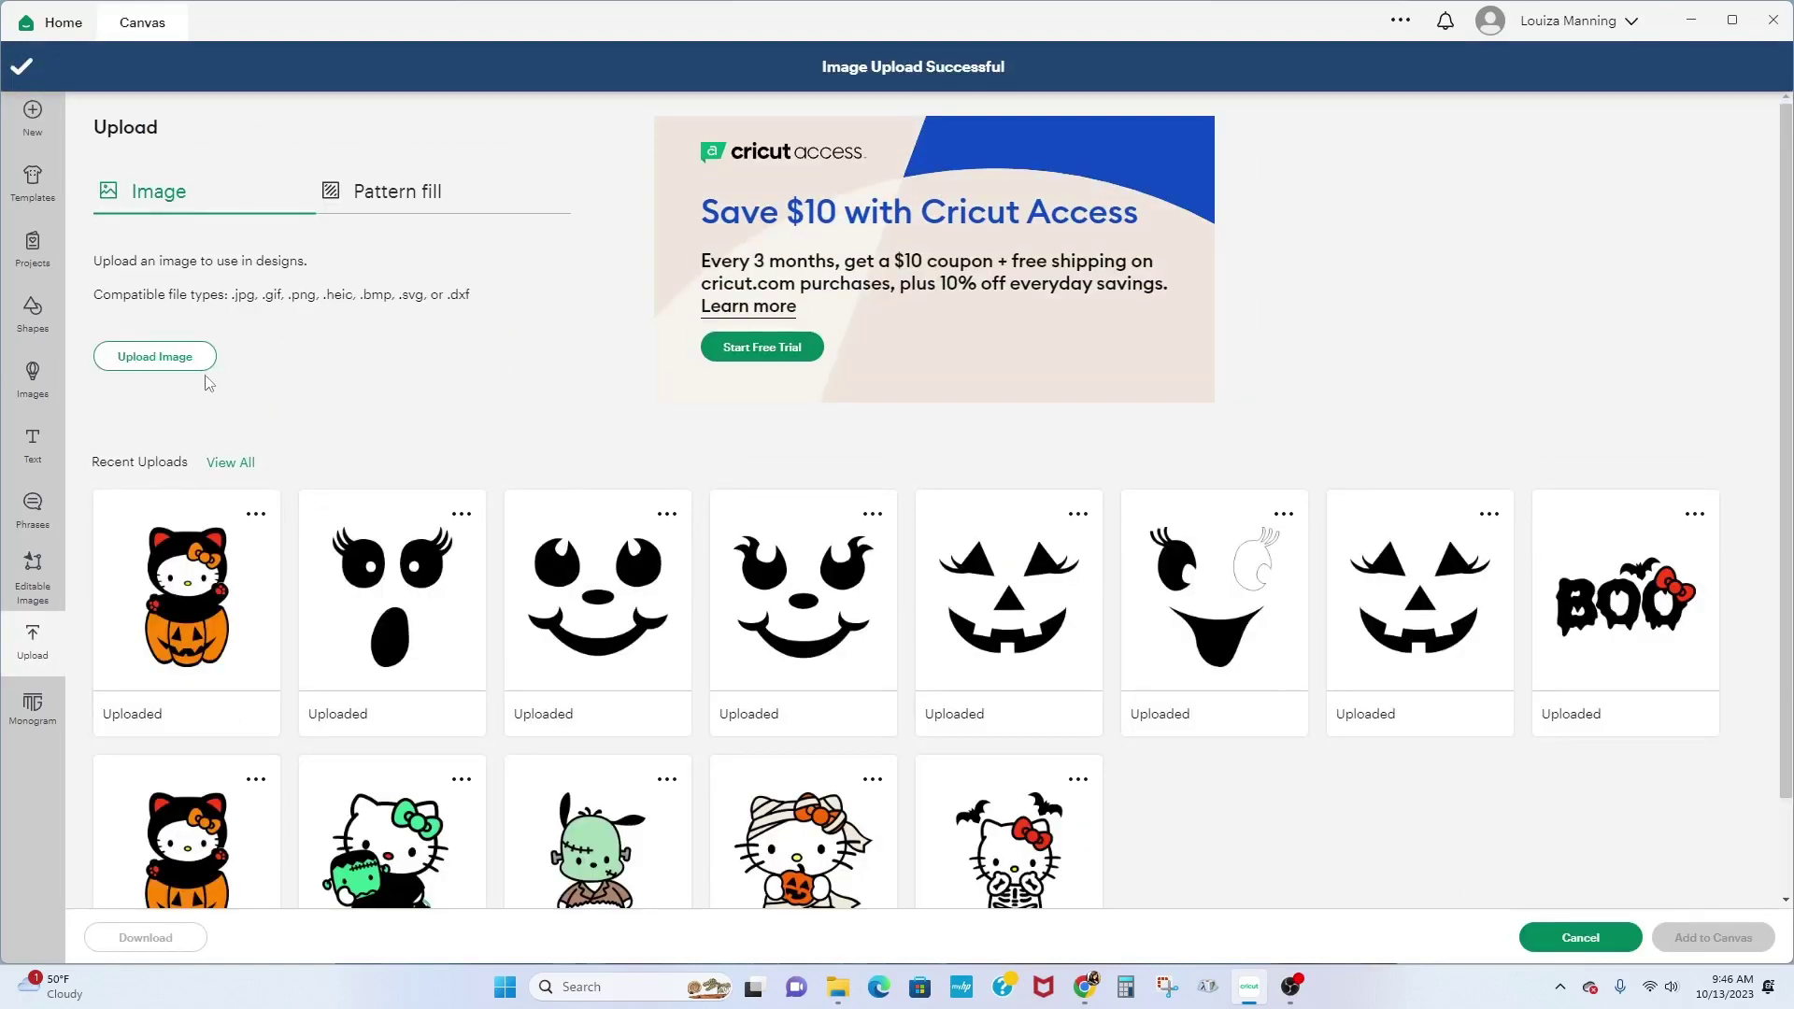
{"action": "left_click", "coordinate": [187, 636]}
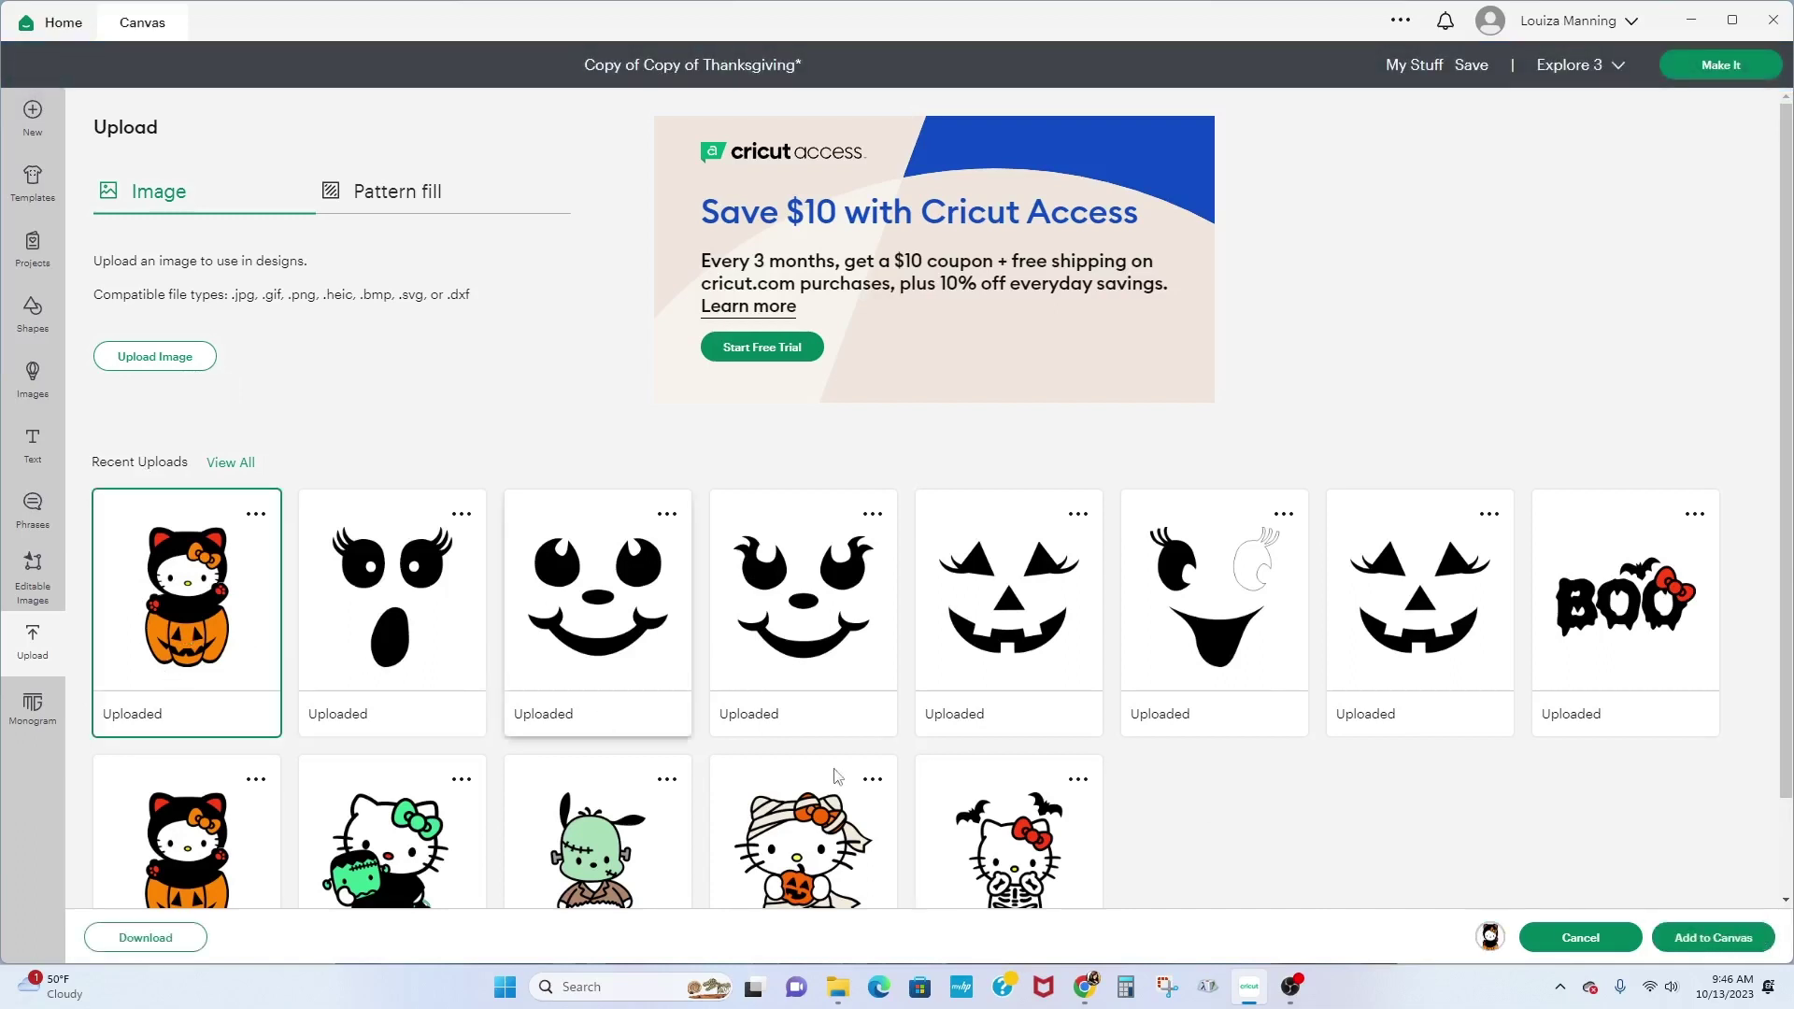
{"action": "left_click", "coordinate": [1713, 937]}
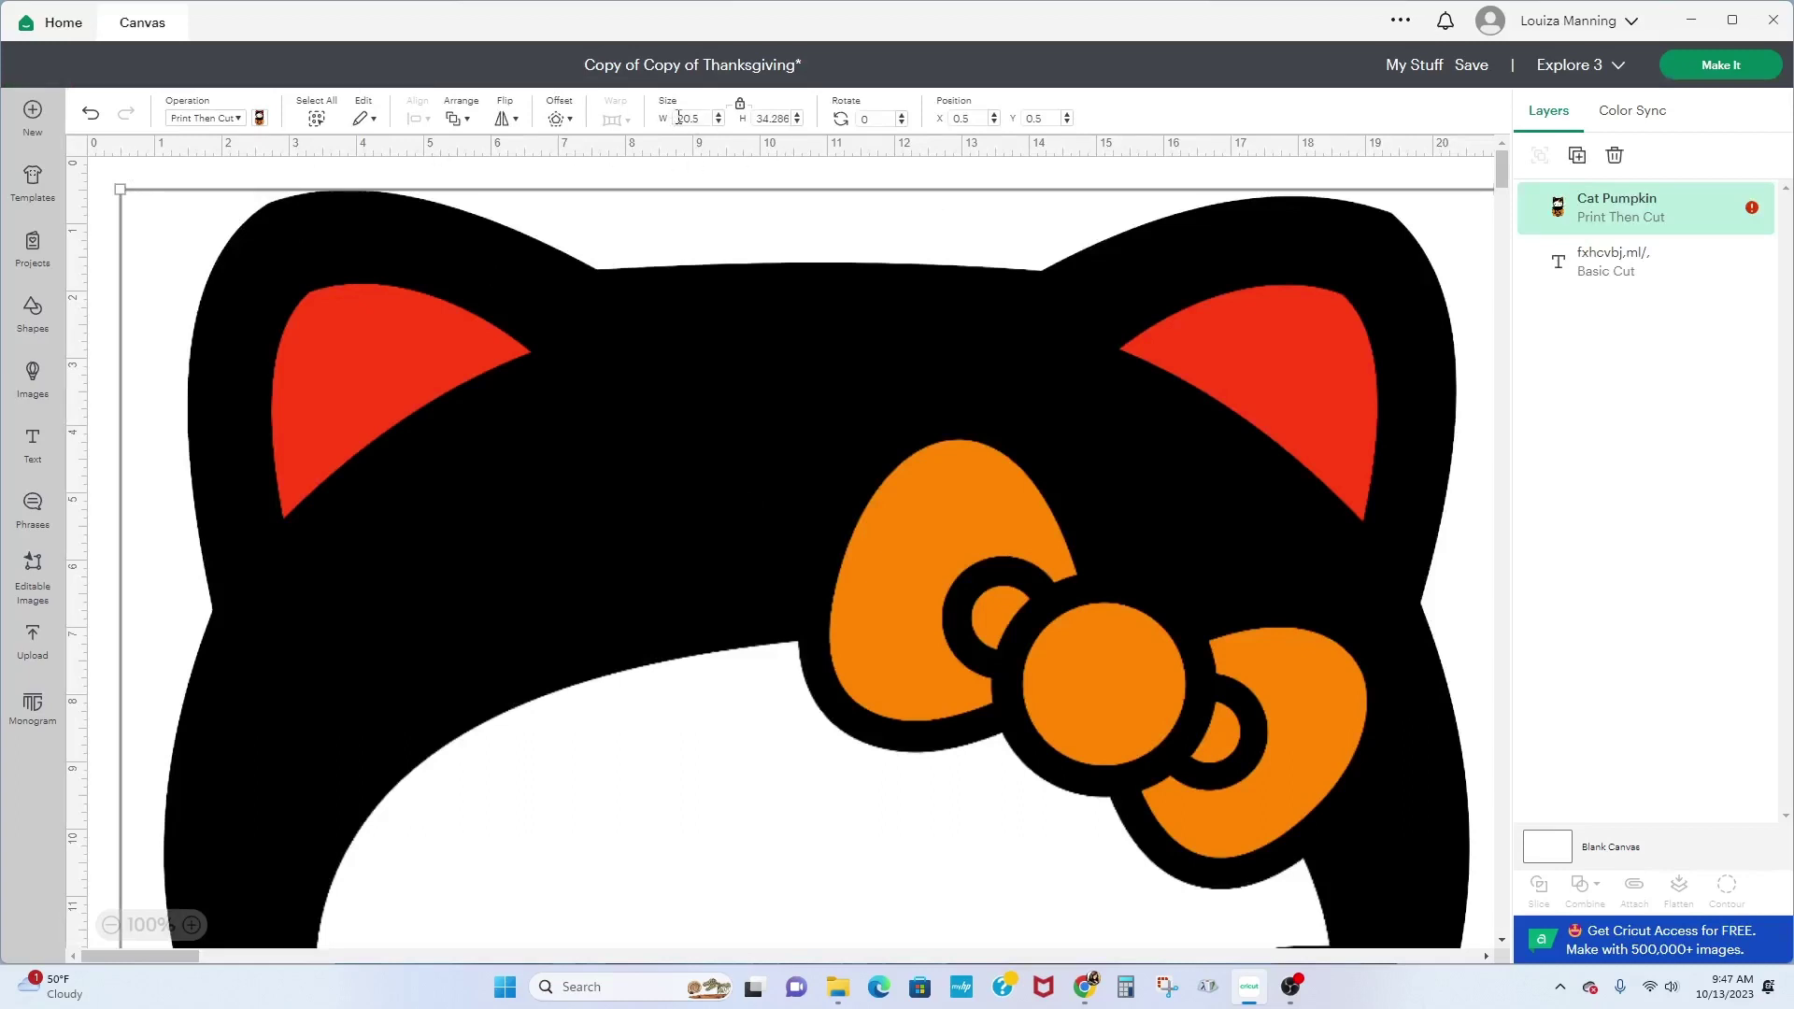
Step: Scale the cat pumpkin proportionally to 5 in wide and on down to about 2.96 × 4.95 in, placing it to the right of the text
{"action": "left_click", "coordinate": [741, 110]}
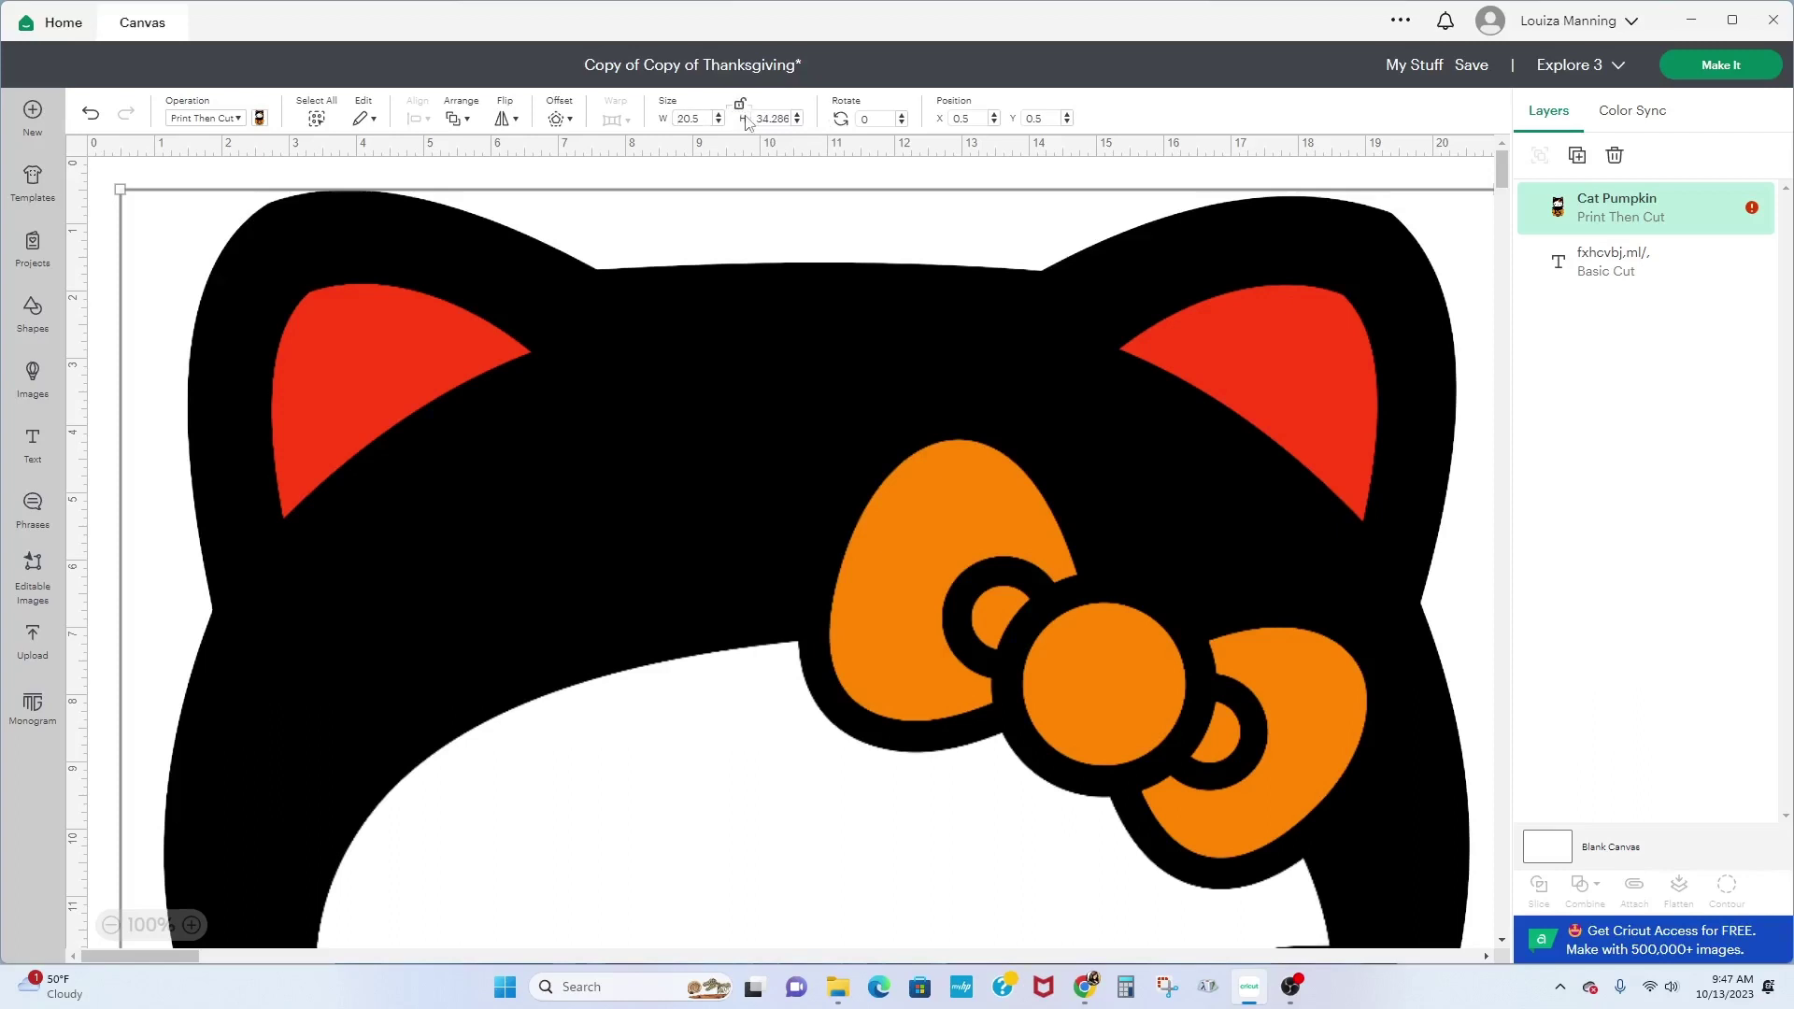
{"action": "left_click", "coordinate": [744, 110]}
{"action": "key", "text": "Return"}
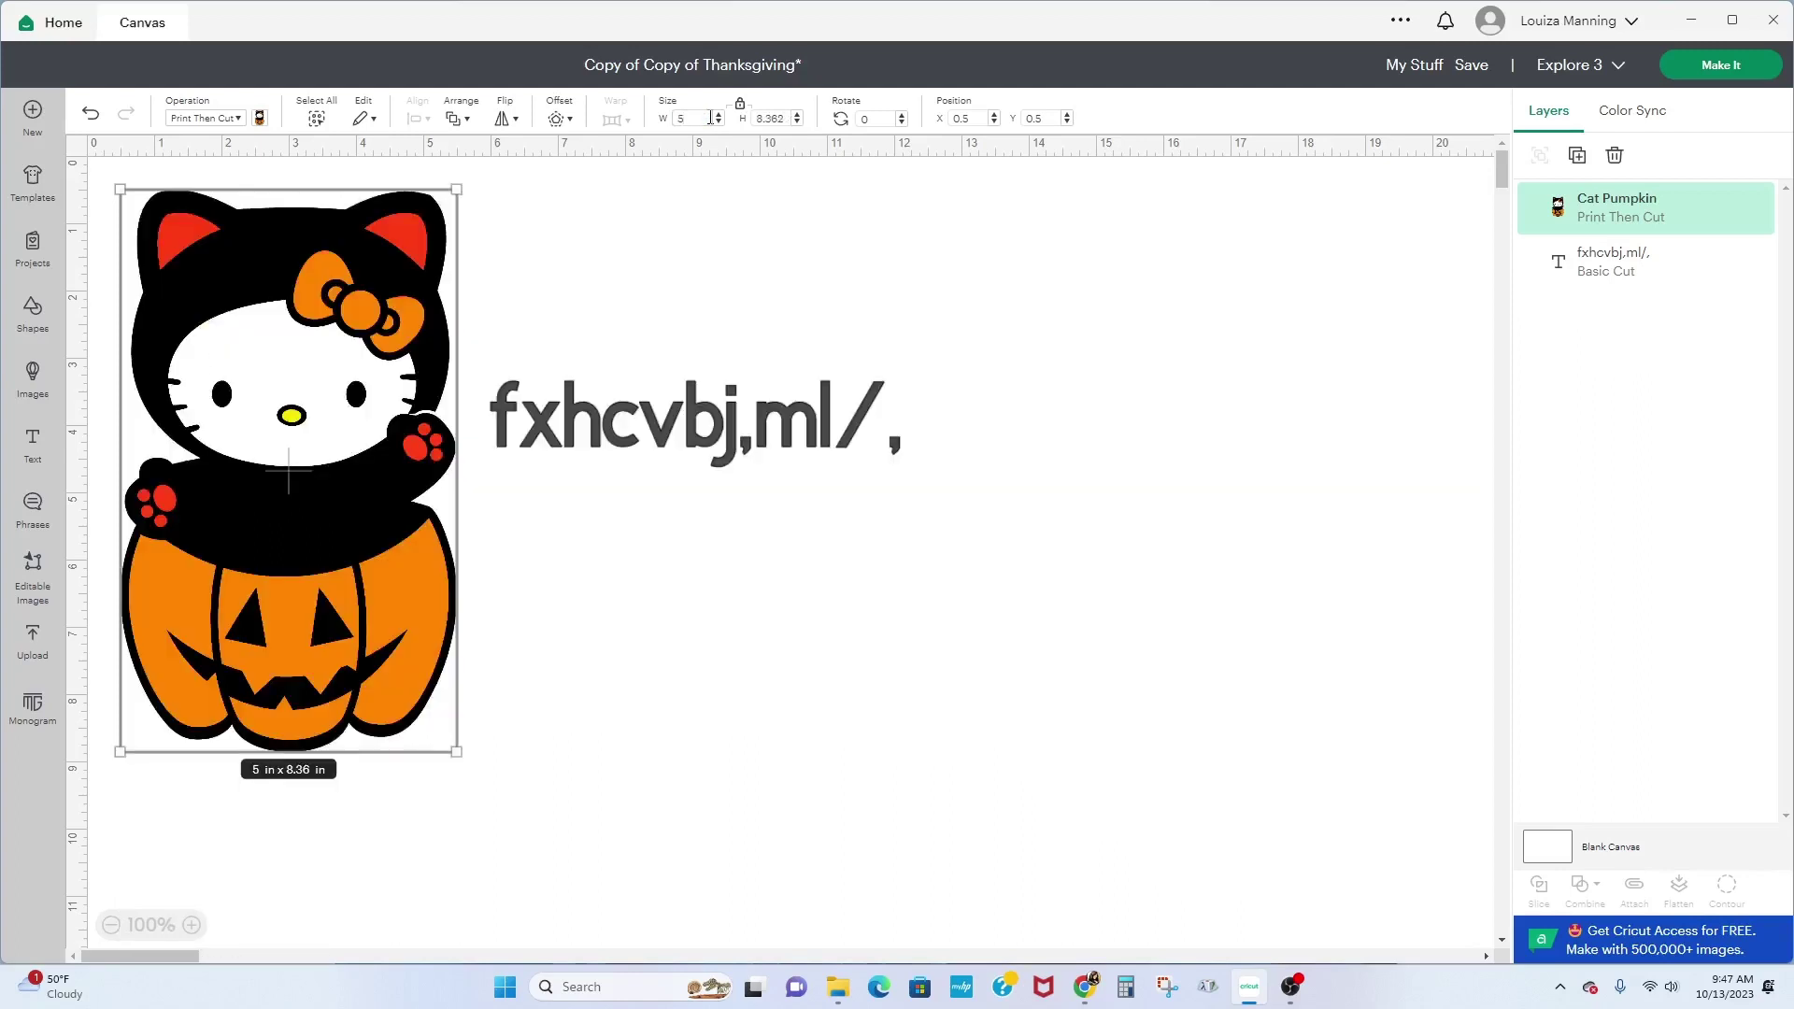
{"action": "left_click_drag", "start_coordinate": [455, 190], "coordinate": [319, 419]}
{"action": "left_click_drag", "start_coordinate": [238, 500], "coordinate": [1105, 402]}
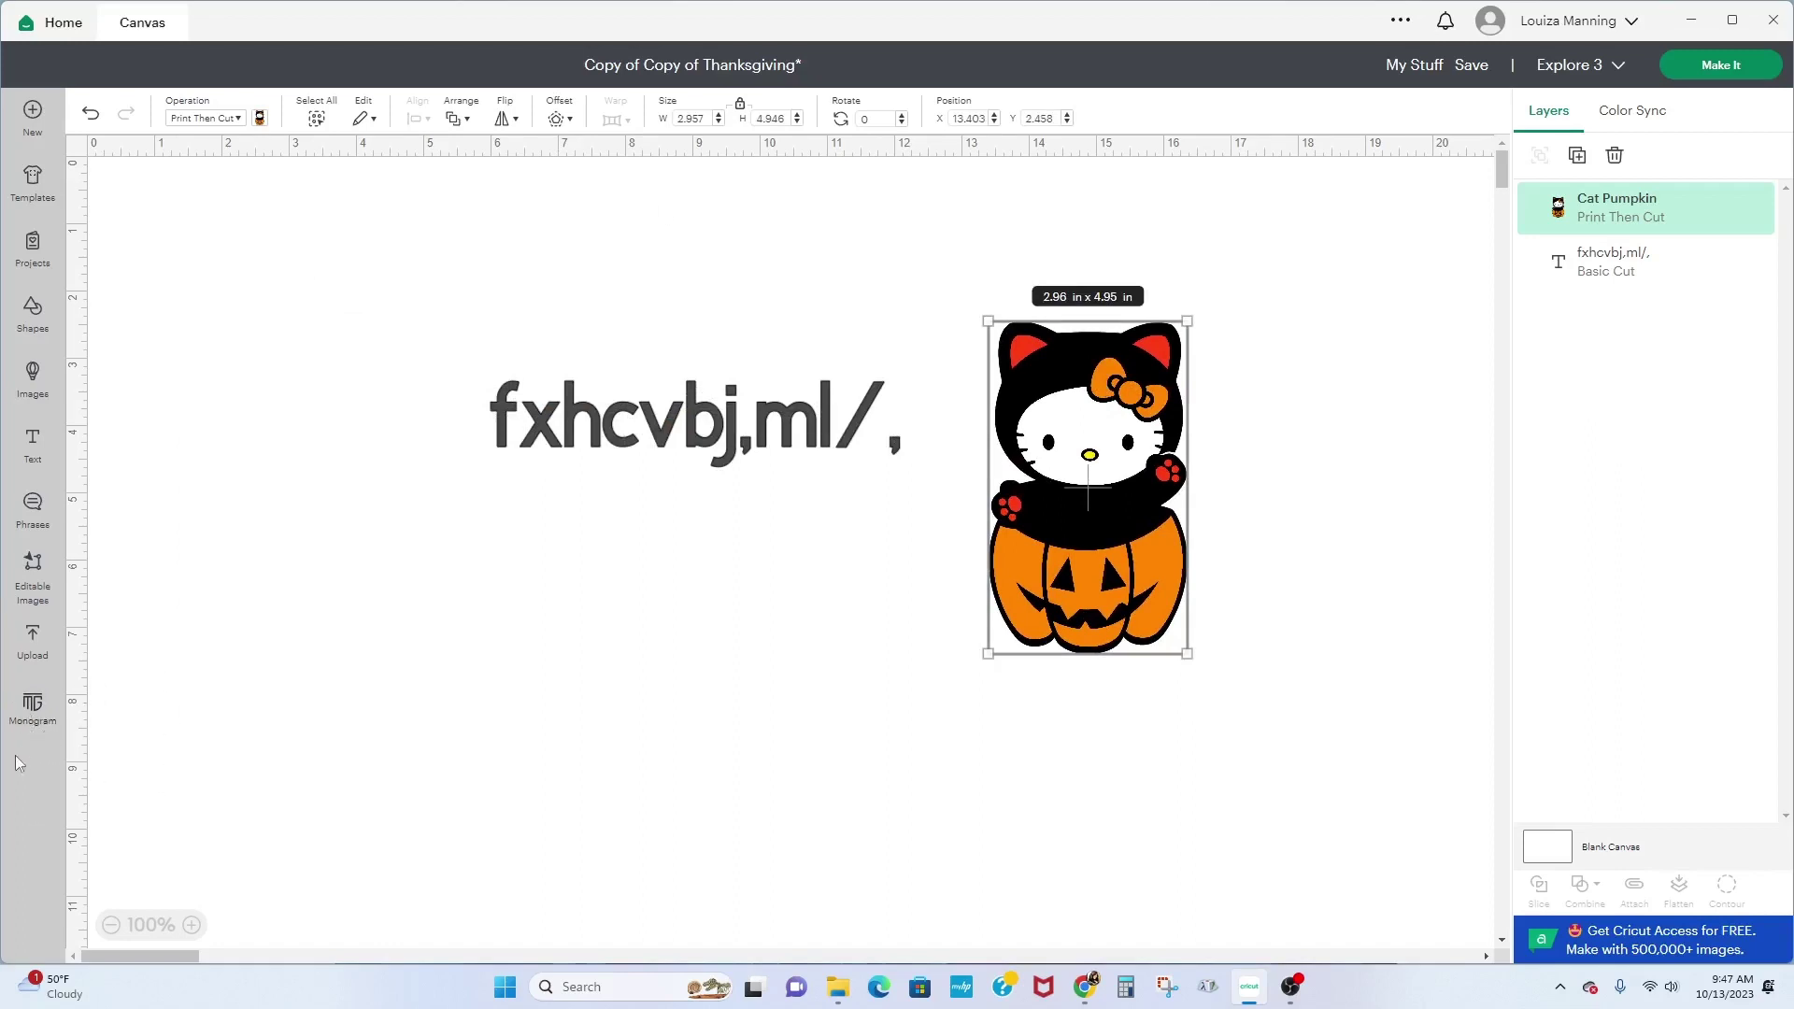
Step: Open the Monogram Maker and look through the Classic categories, browsing the Modern text styles
{"action": "left_click", "coordinate": [32, 711]}
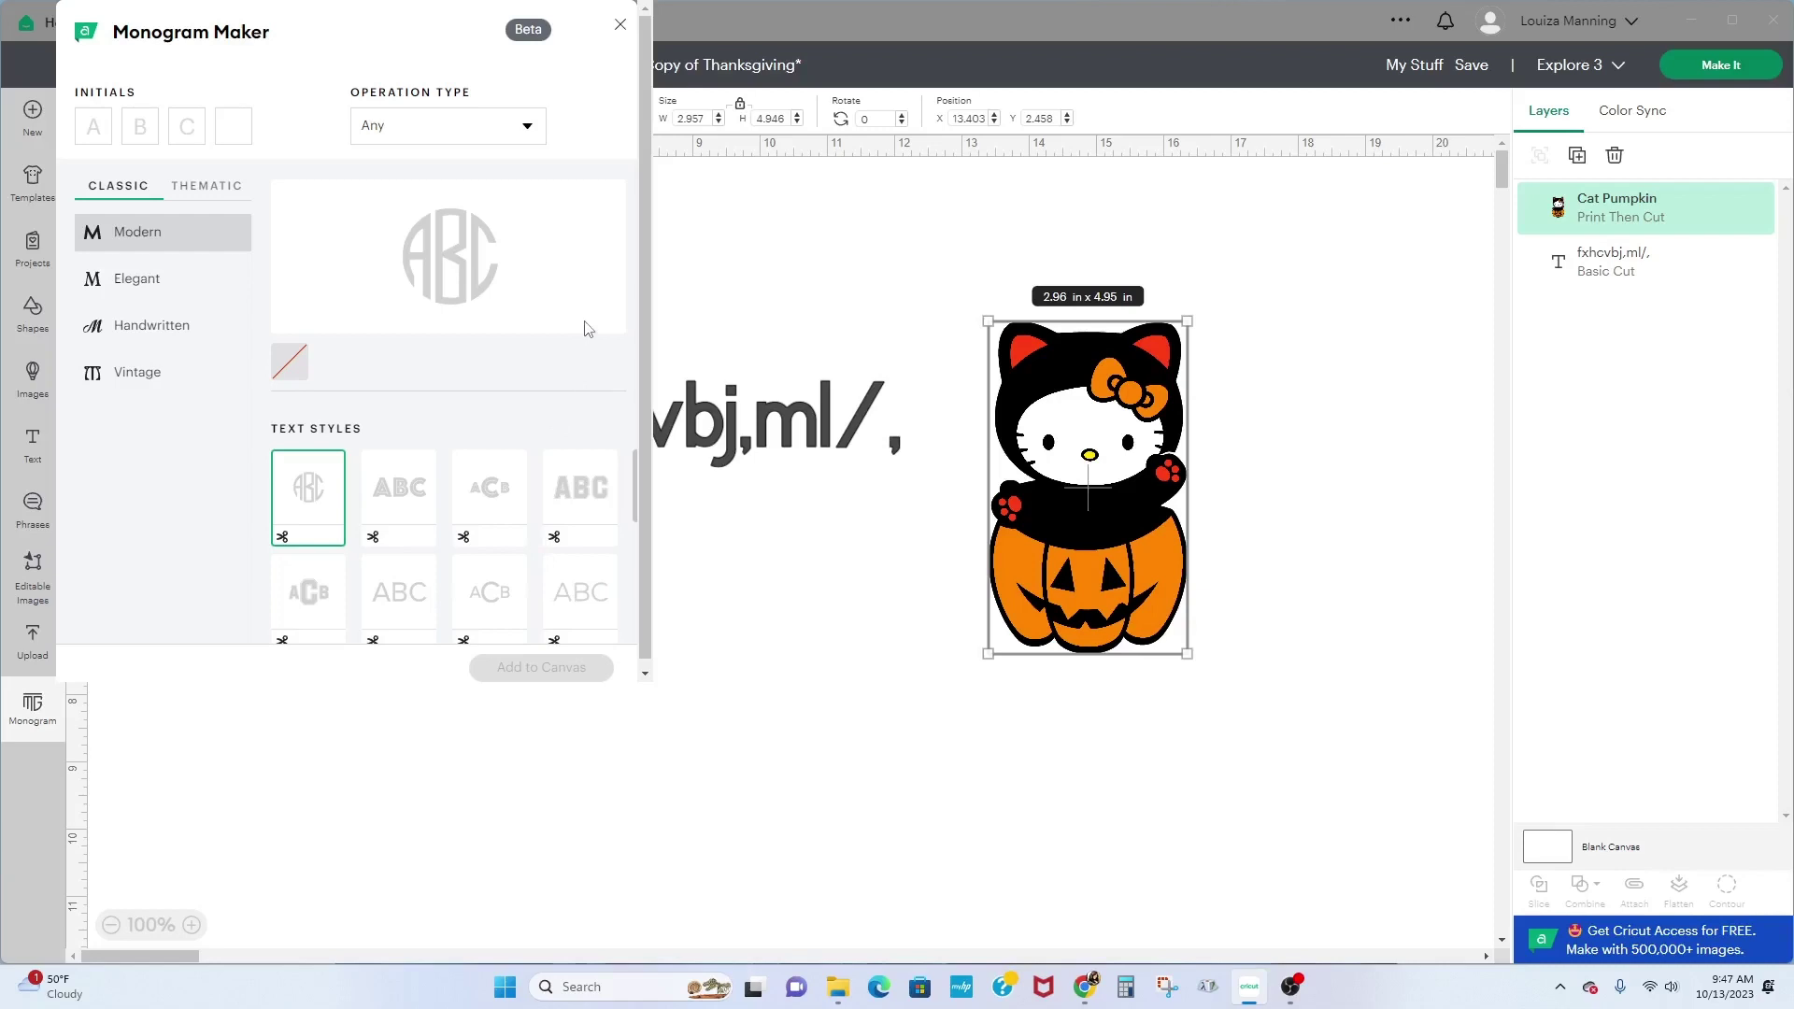
{"action": "left_click", "coordinate": [127, 280]}
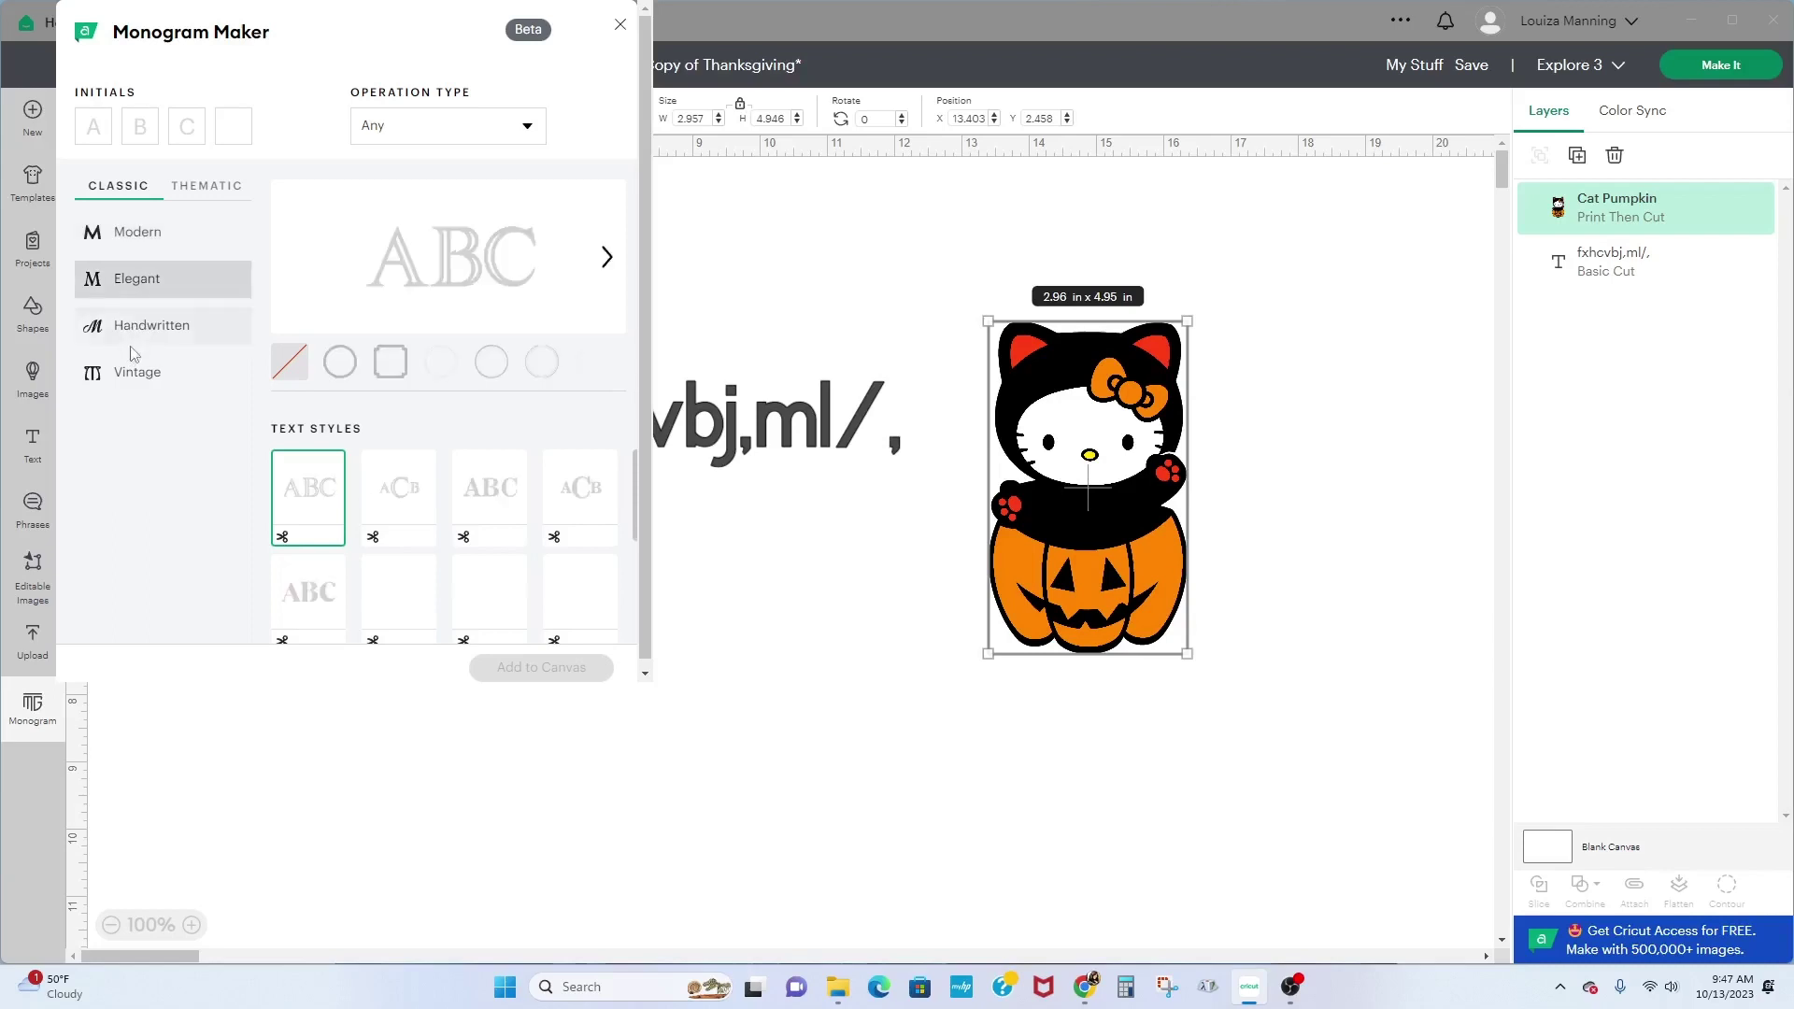
{"action": "left_click", "coordinate": [109, 329]}
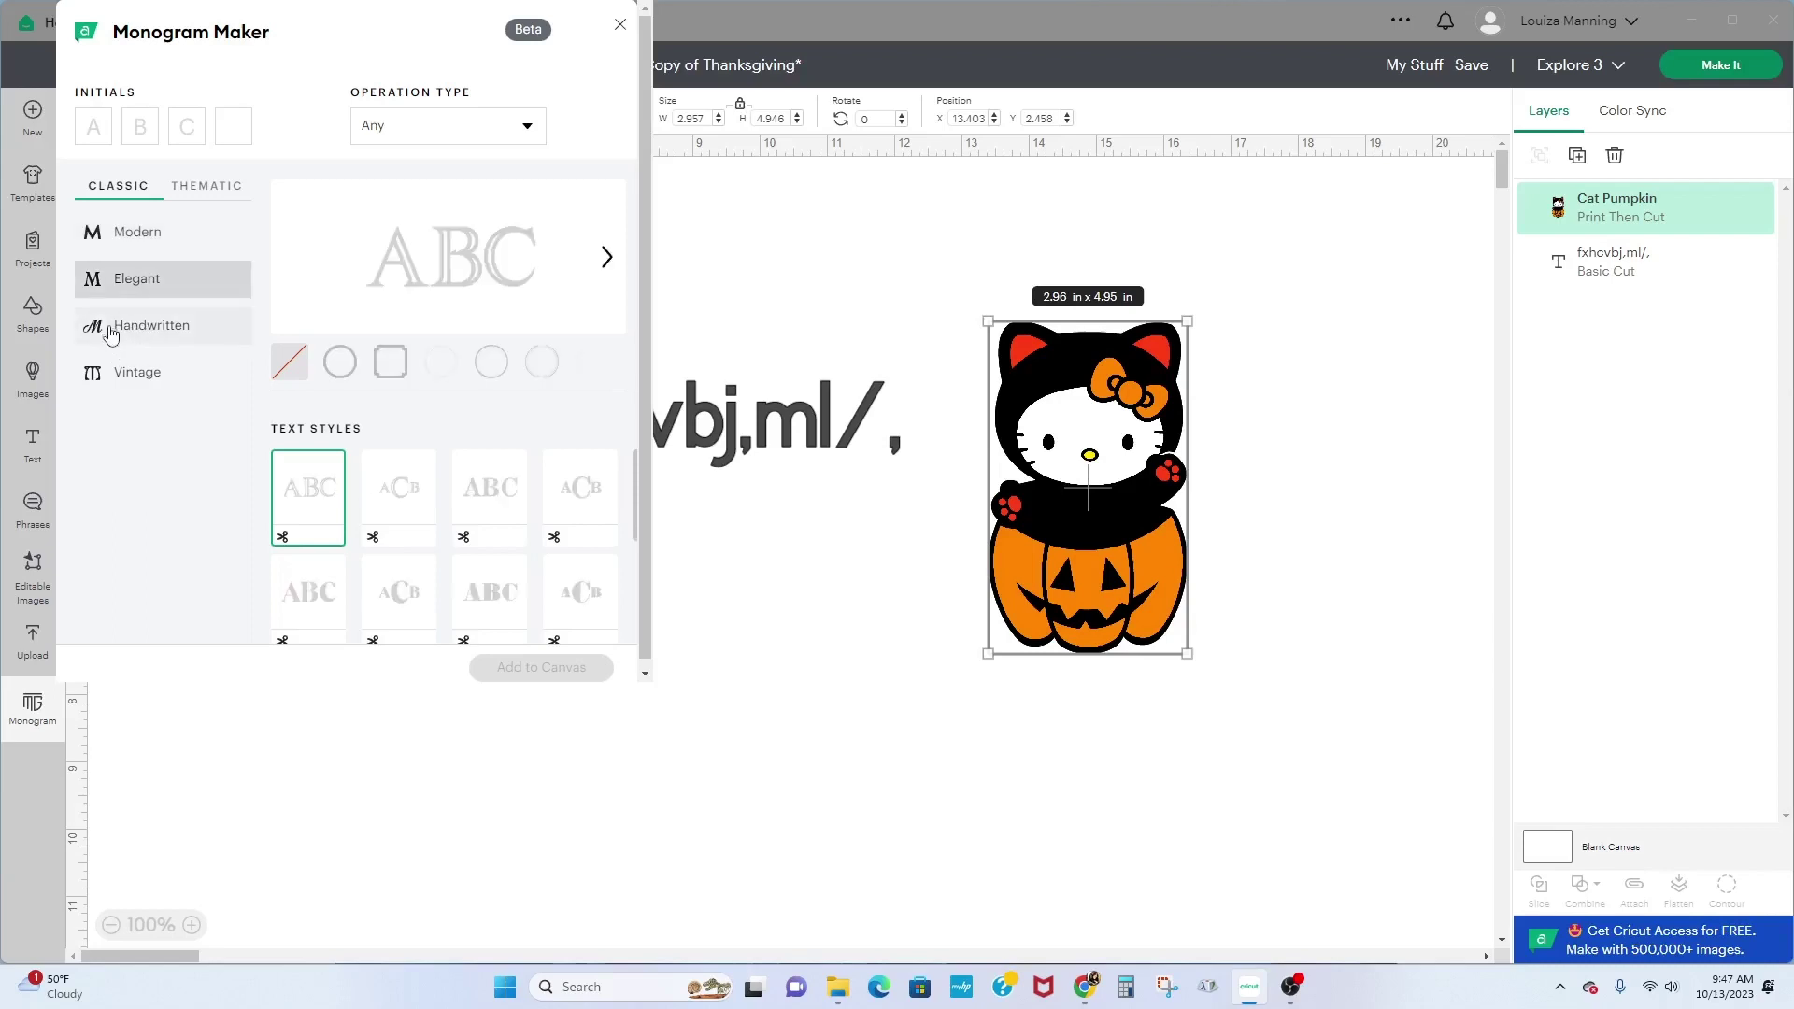
{"action": "left_click", "coordinate": [110, 377]}
{"action": "left_click", "coordinate": [113, 241]}
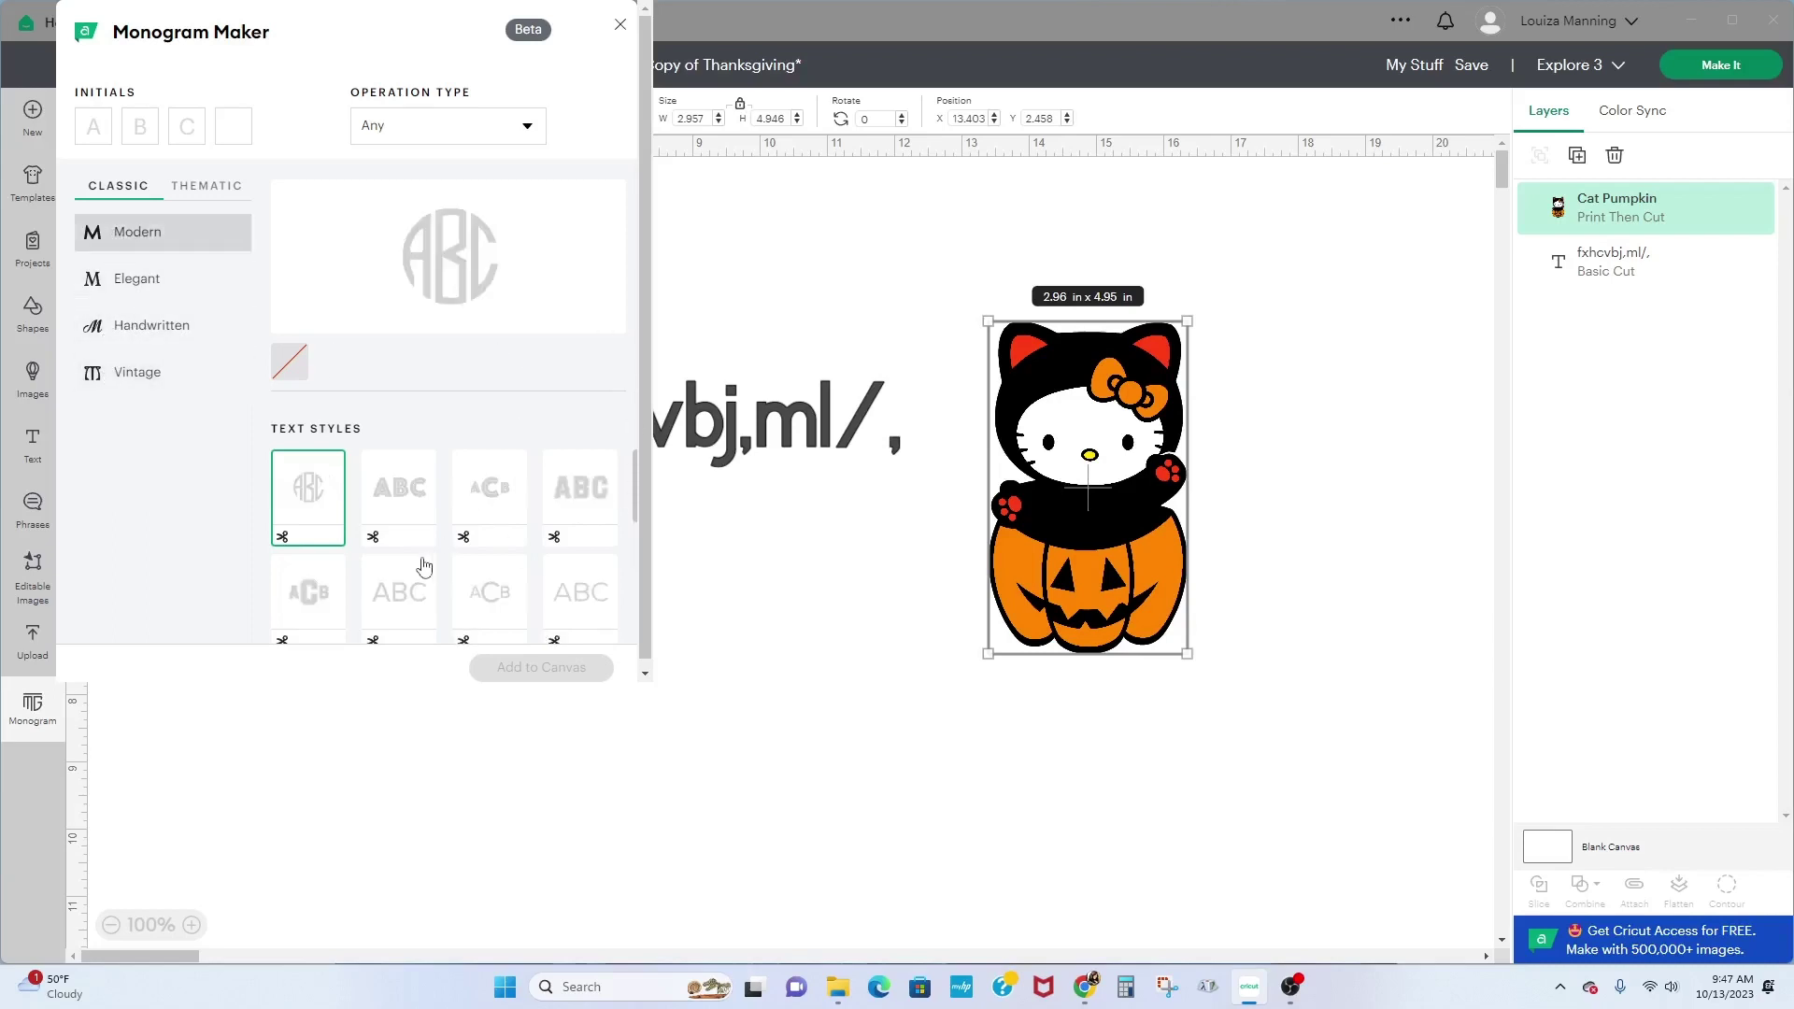
{"action": "left_click_drag", "start_coordinate": [634, 480], "coordinate": [652, 638]}
{"action": "left_click", "coordinate": [131, 280]}
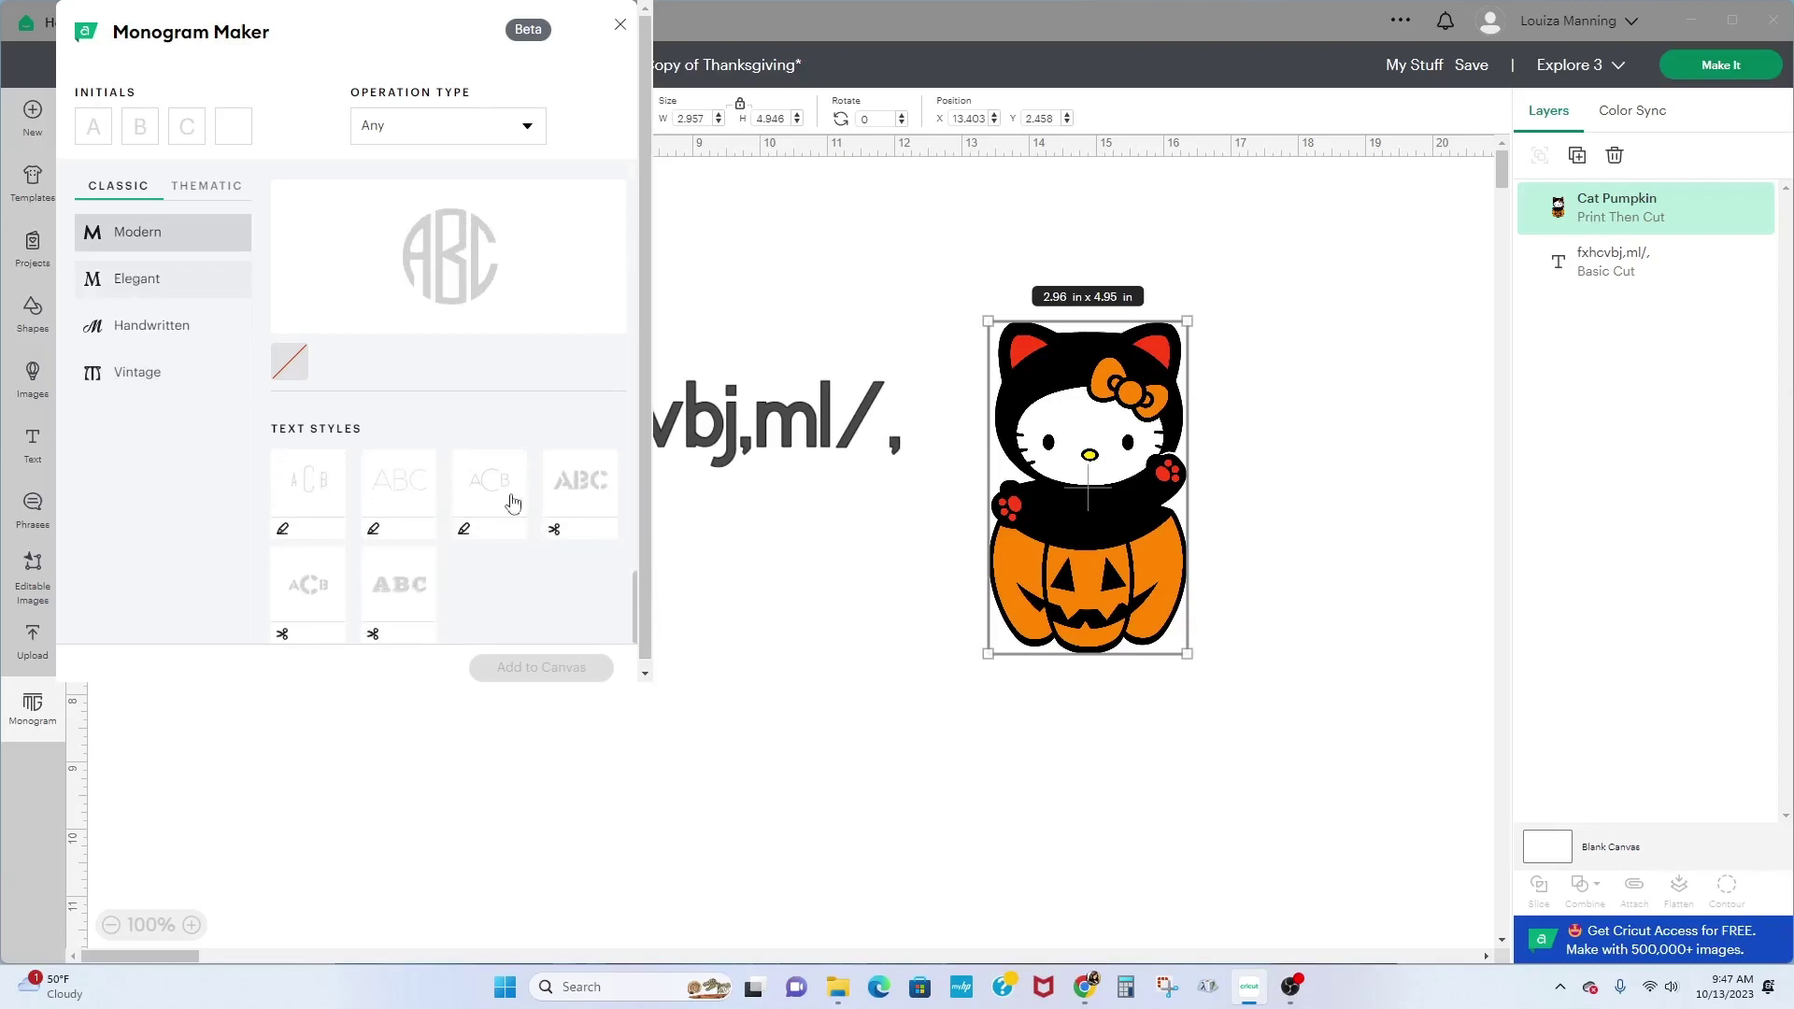
Step: Browse the Handwritten monogram text styles and preview a thin pen-drawn ABC style
{"action": "left_click", "coordinate": [91, 334]}
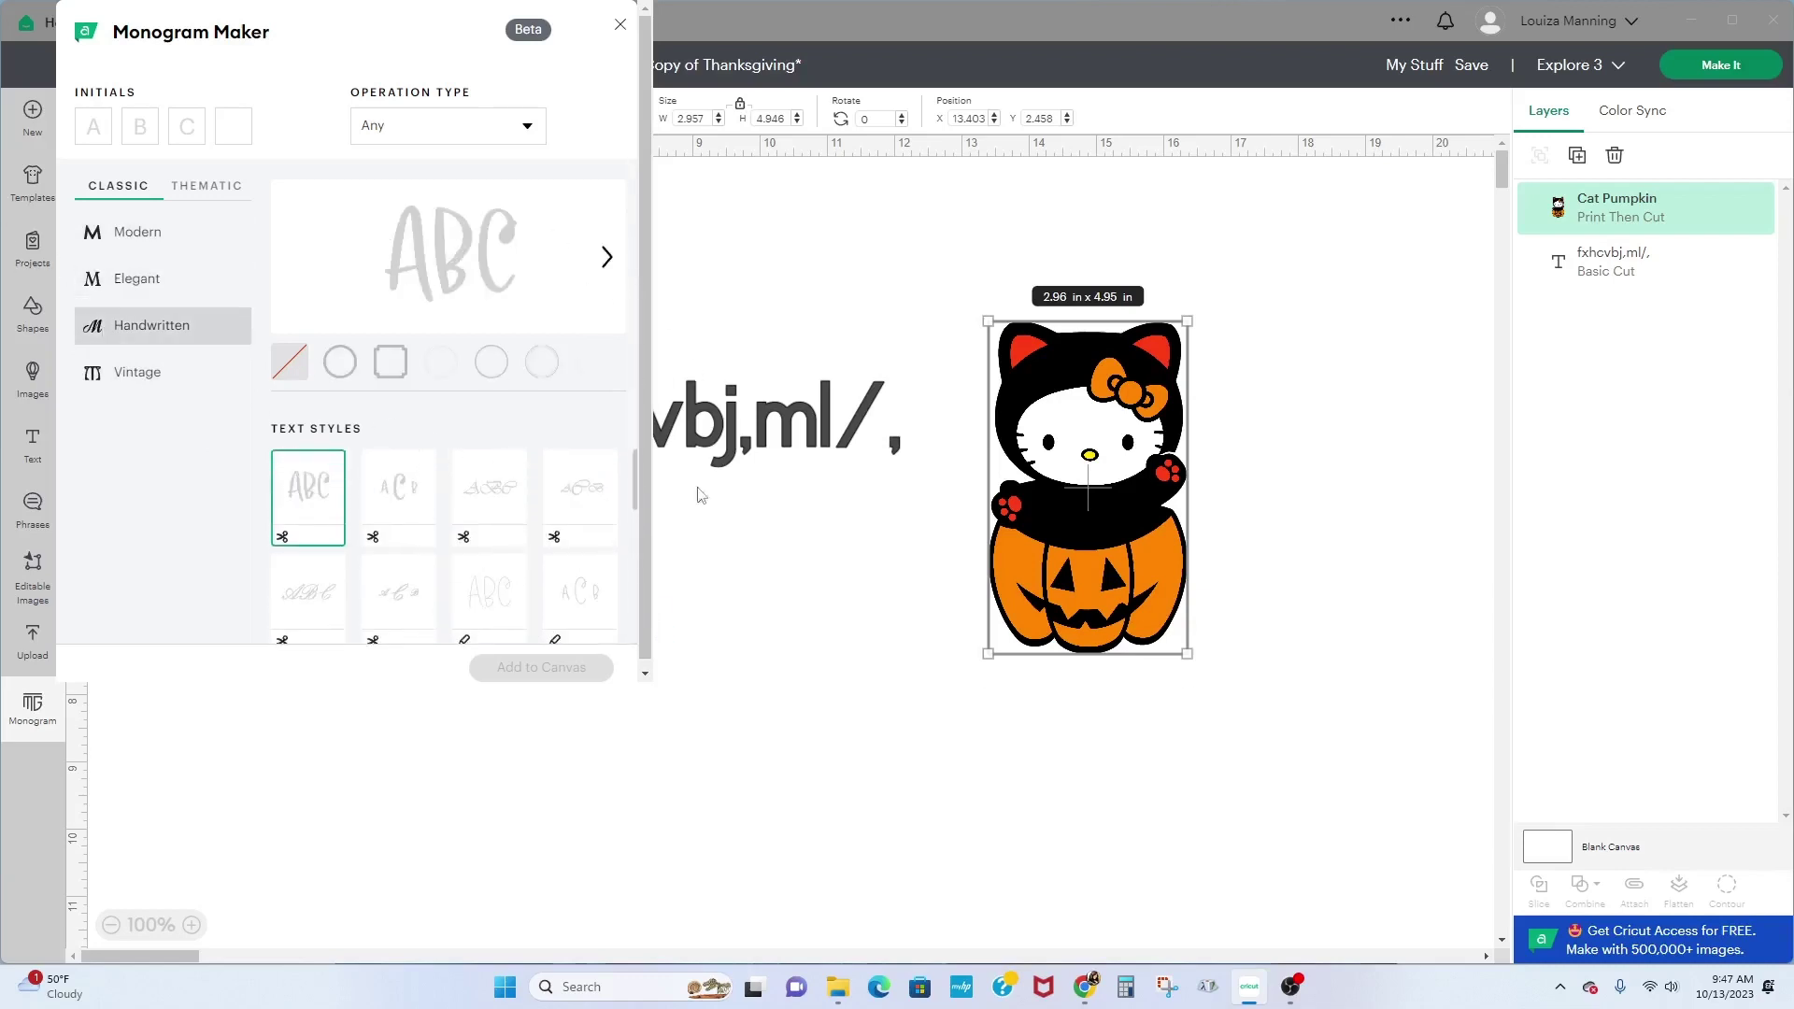
{"action": "left_click", "coordinate": [434, 603]}
{"action": "scroll", "coordinate": [467, 542], "scroll_direction": "down", "scroll_amount": 1}
{"action": "left_click", "coordinate": [496, 500]}
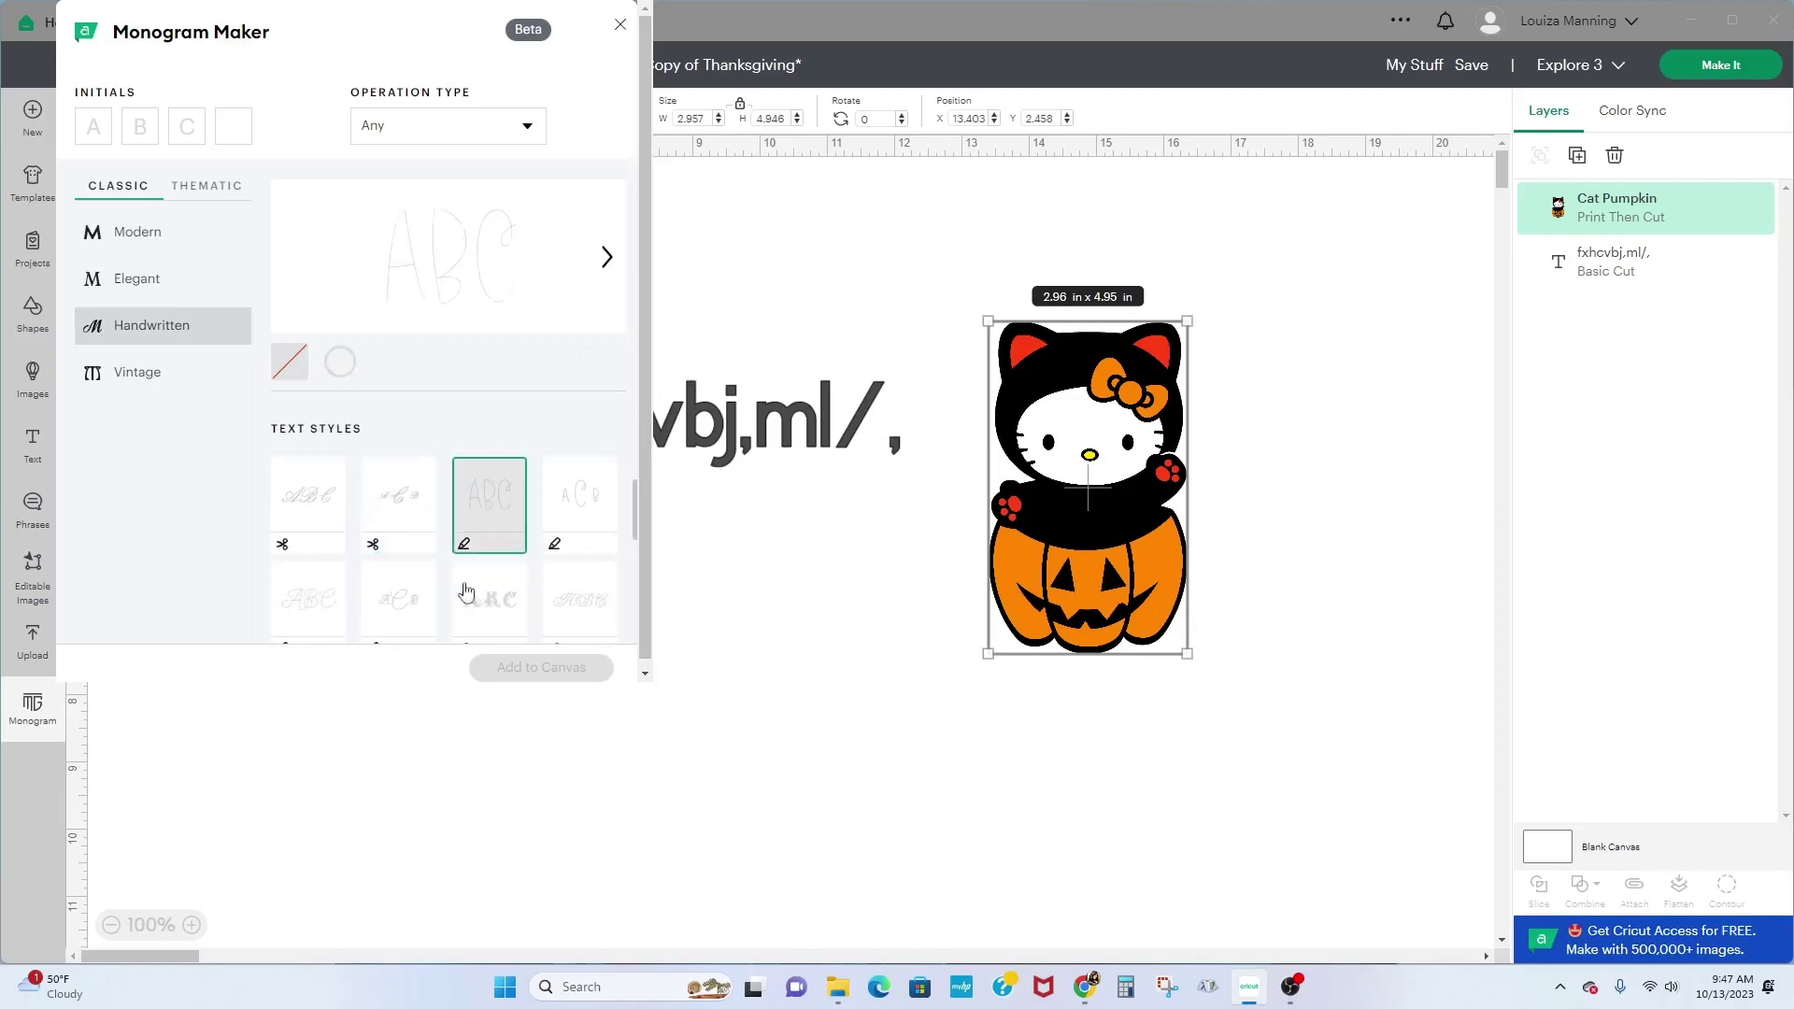
Step: Preview decorative ABC text styles in the Vintage monogram category and close the Monogram Maker without adding anything
{"action": "left_click", "coordinate": [138, 372]}
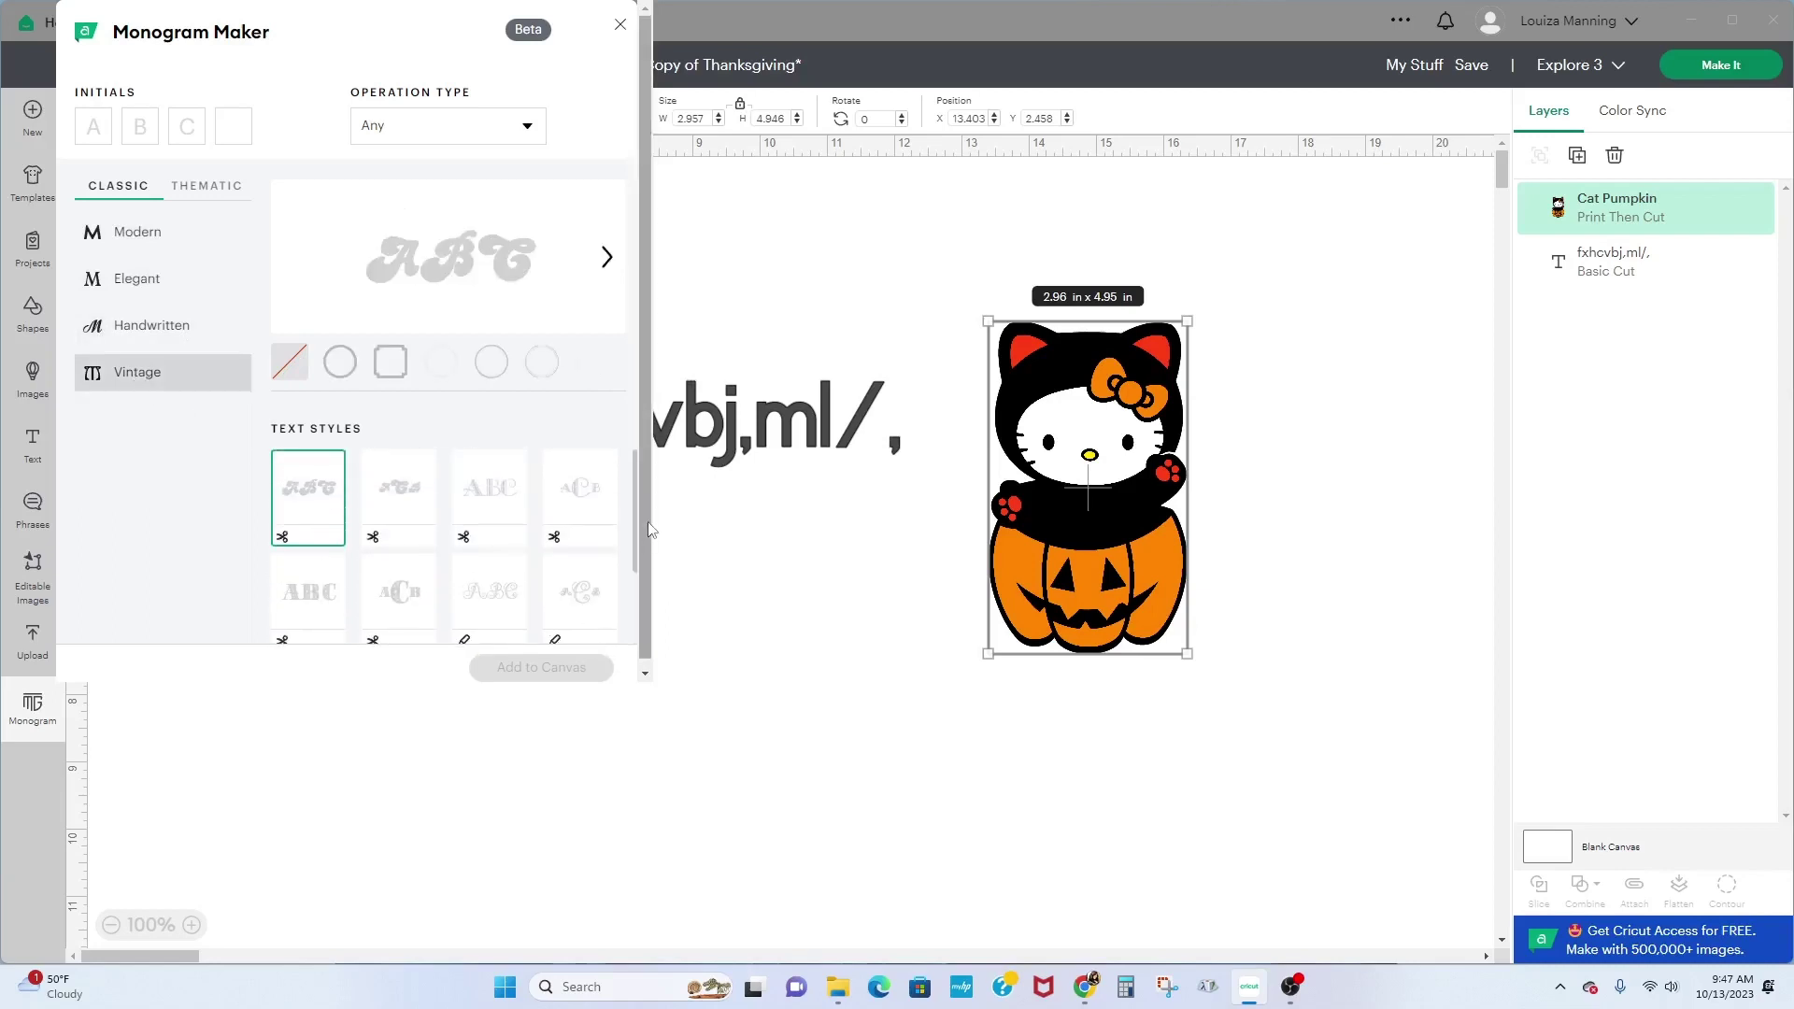
{"action": "left_click", "coordinate": [397, 598]}
{"action": "scroll", "coordinate": [299, 570], "scroll_direction": "down", "scroll_amount": 1}
{"action": "left_click", "coordinate": [315, 507]}
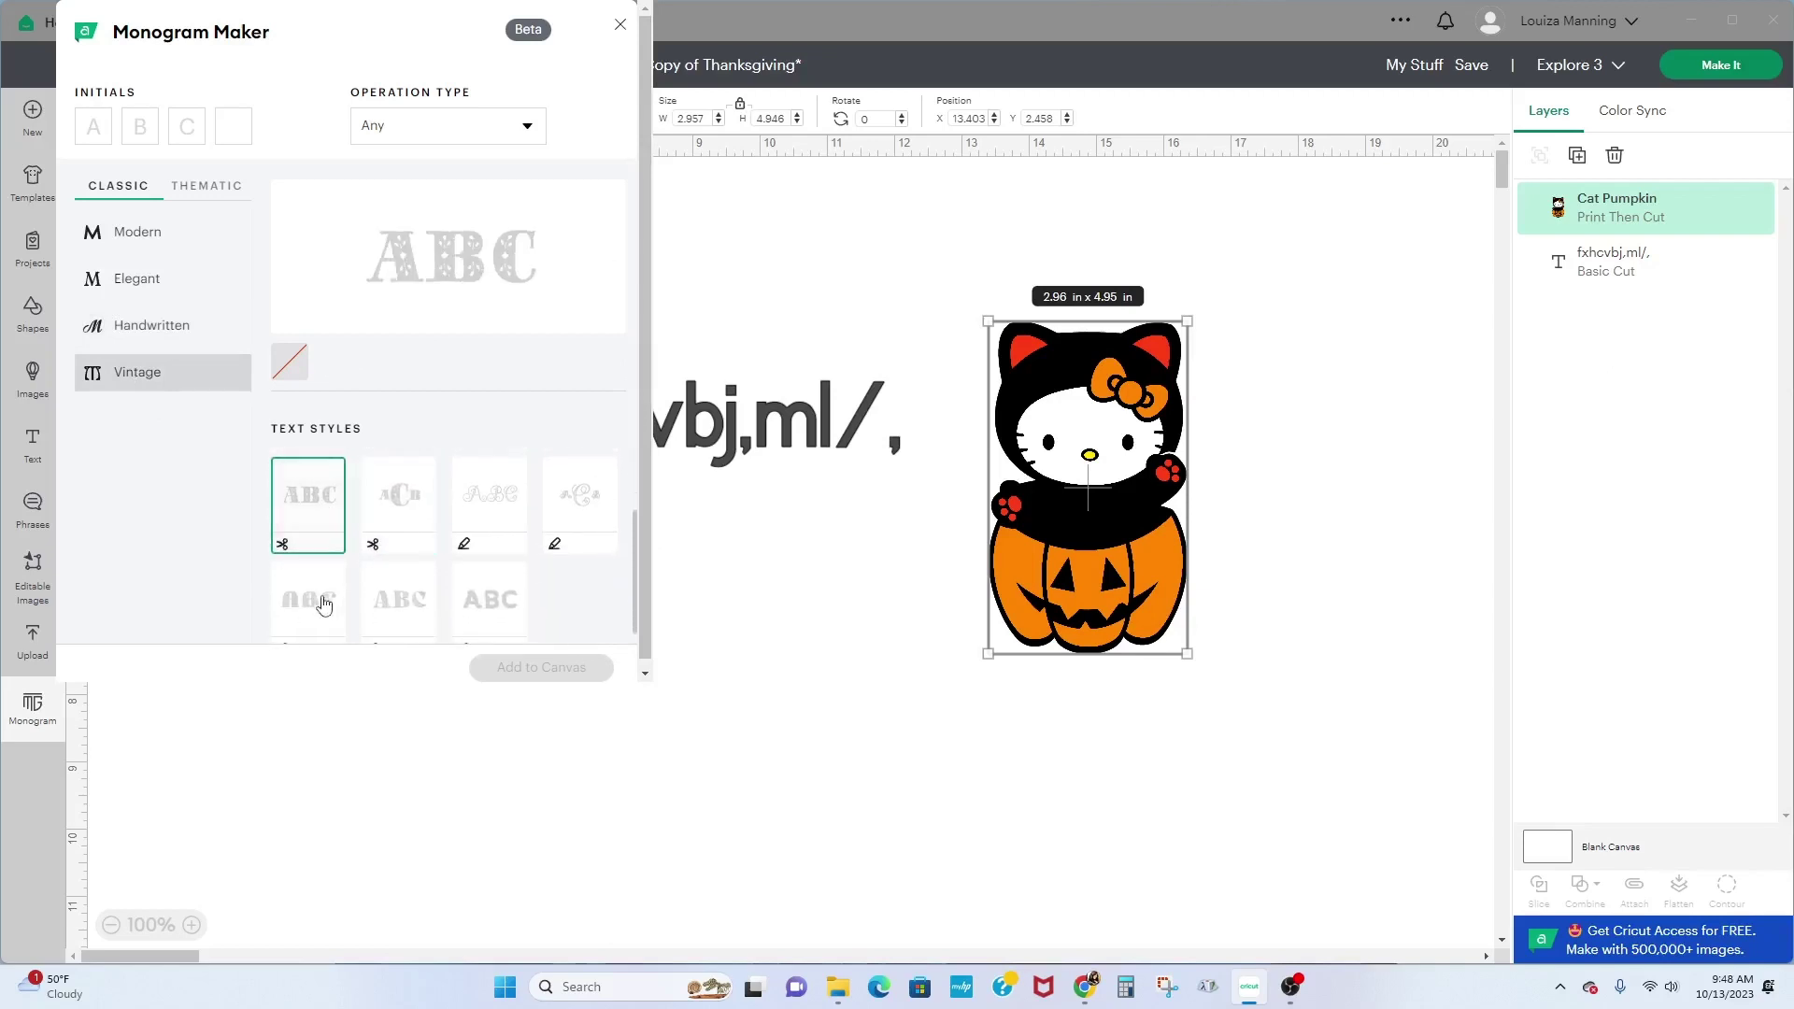
{"action": "left_click", "coordinate": [317, 600]}
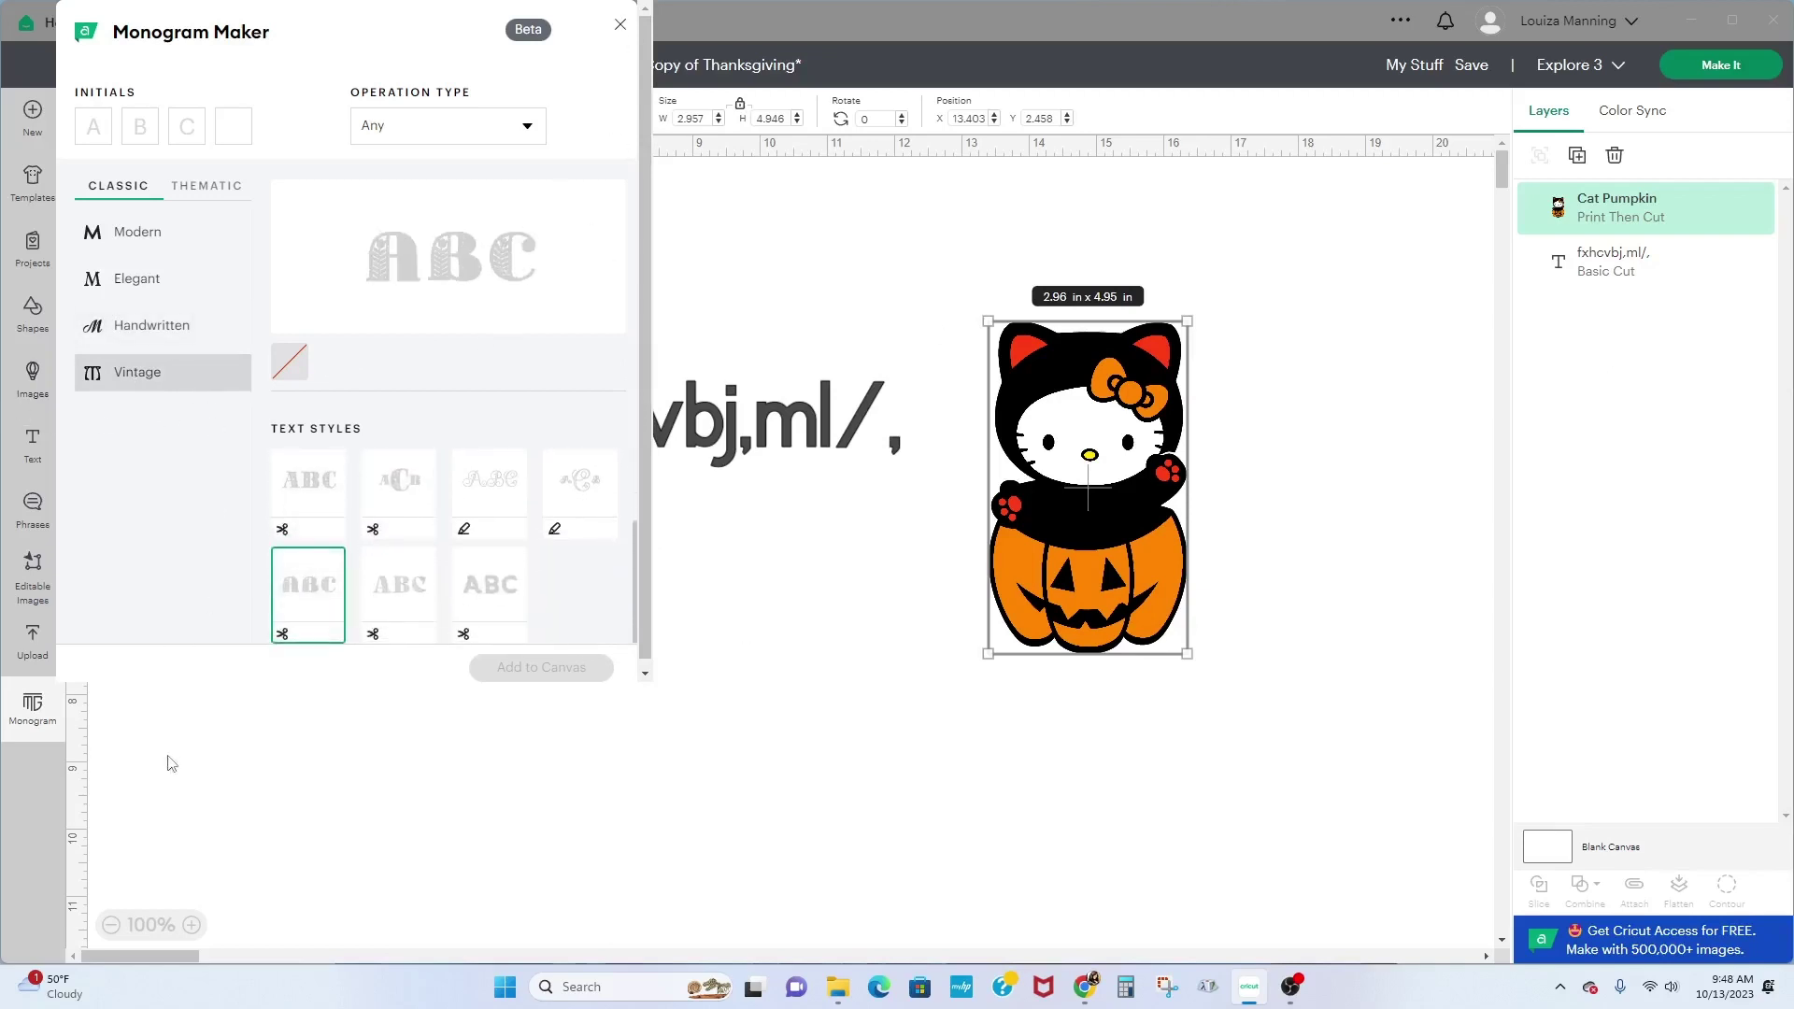
{"action": "left_click", "coordinate": [619, 26]}
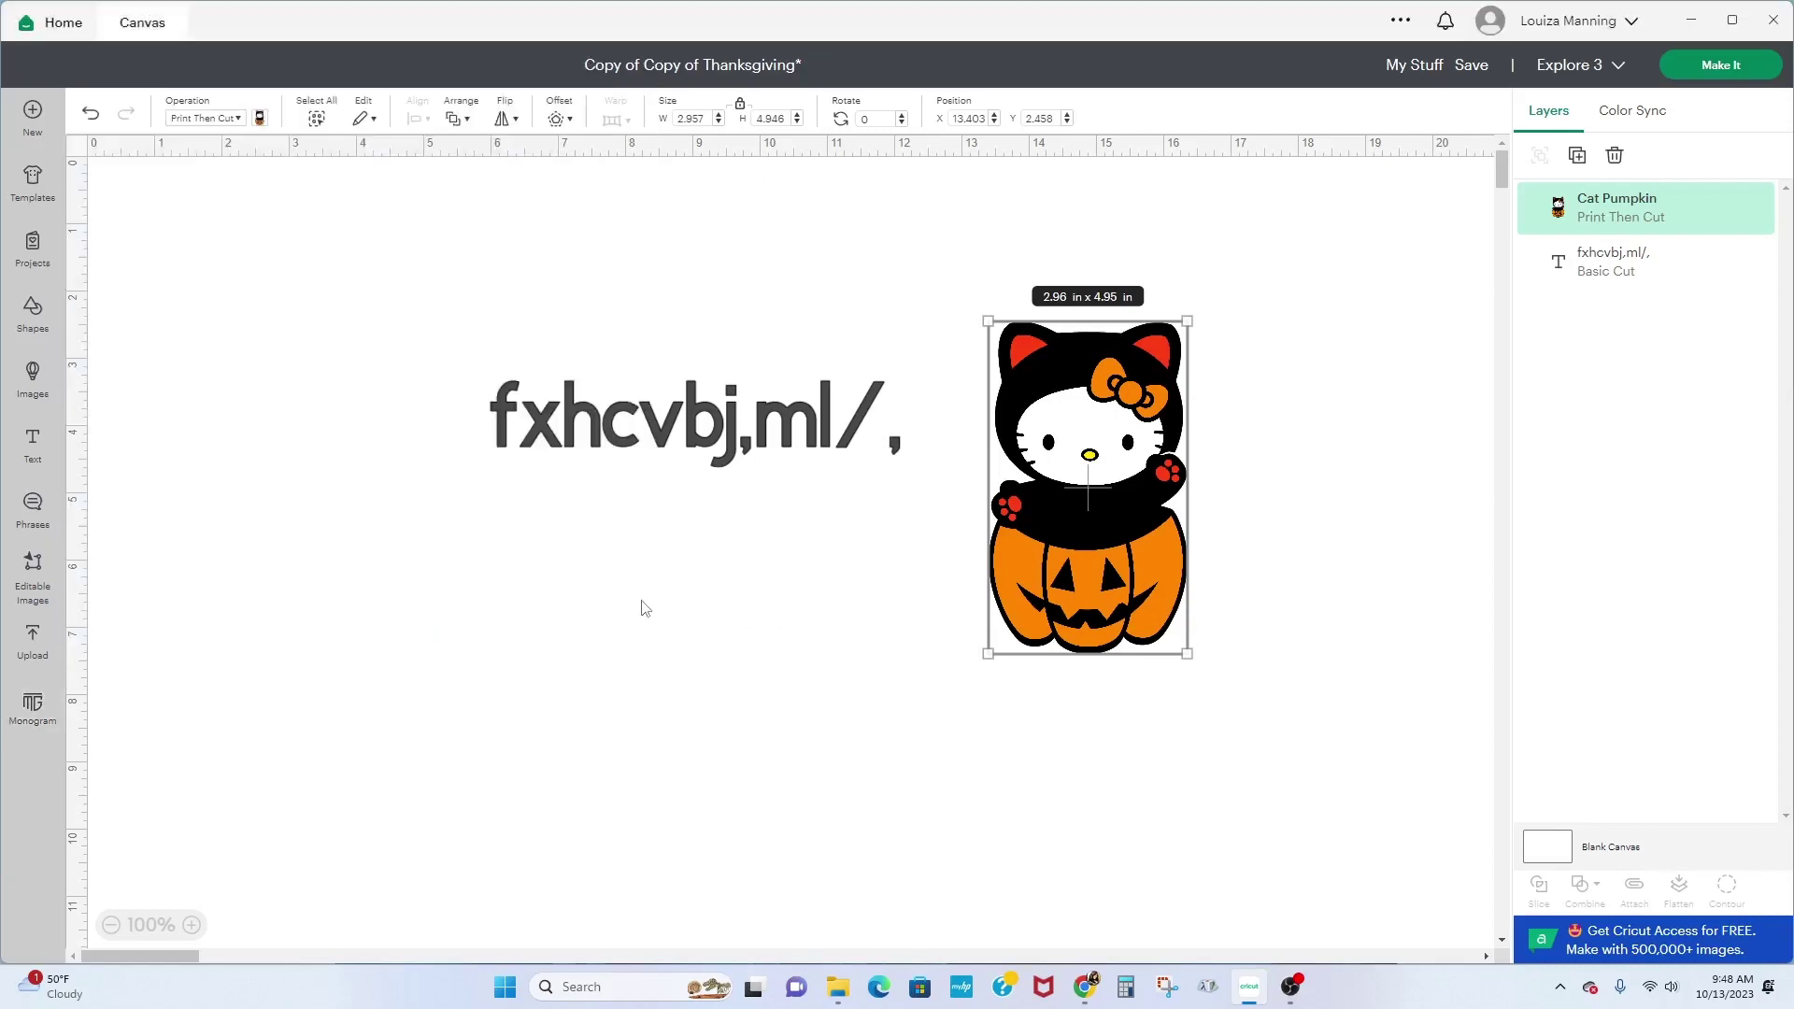
Step: Undo the last canvas change and try selecting the text alone and together with the cat pumpkin, clearing each selection
{"action": "left_click", "coordinate": [623, 426]}
{"action": "key", "text": "ctrl+z"}
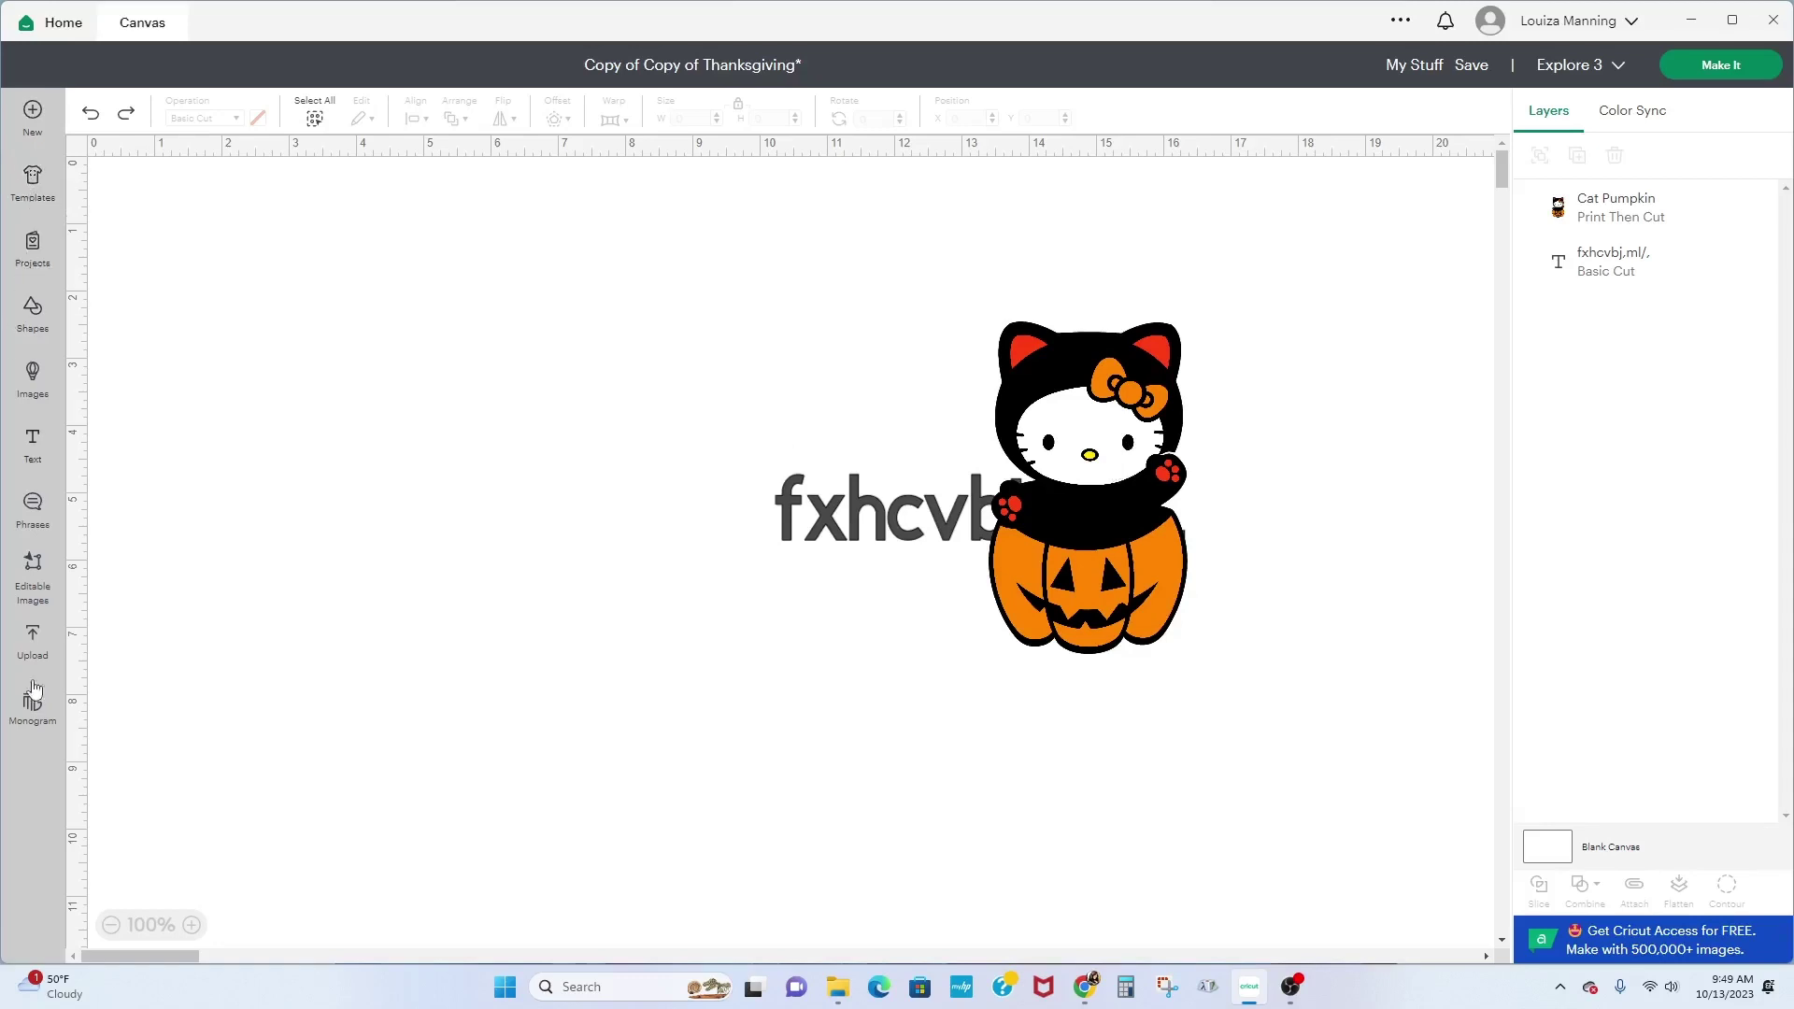
{"action": "left_click_drag", "start_coordinate": [771, 331], "coordinate": [1350, 495]}
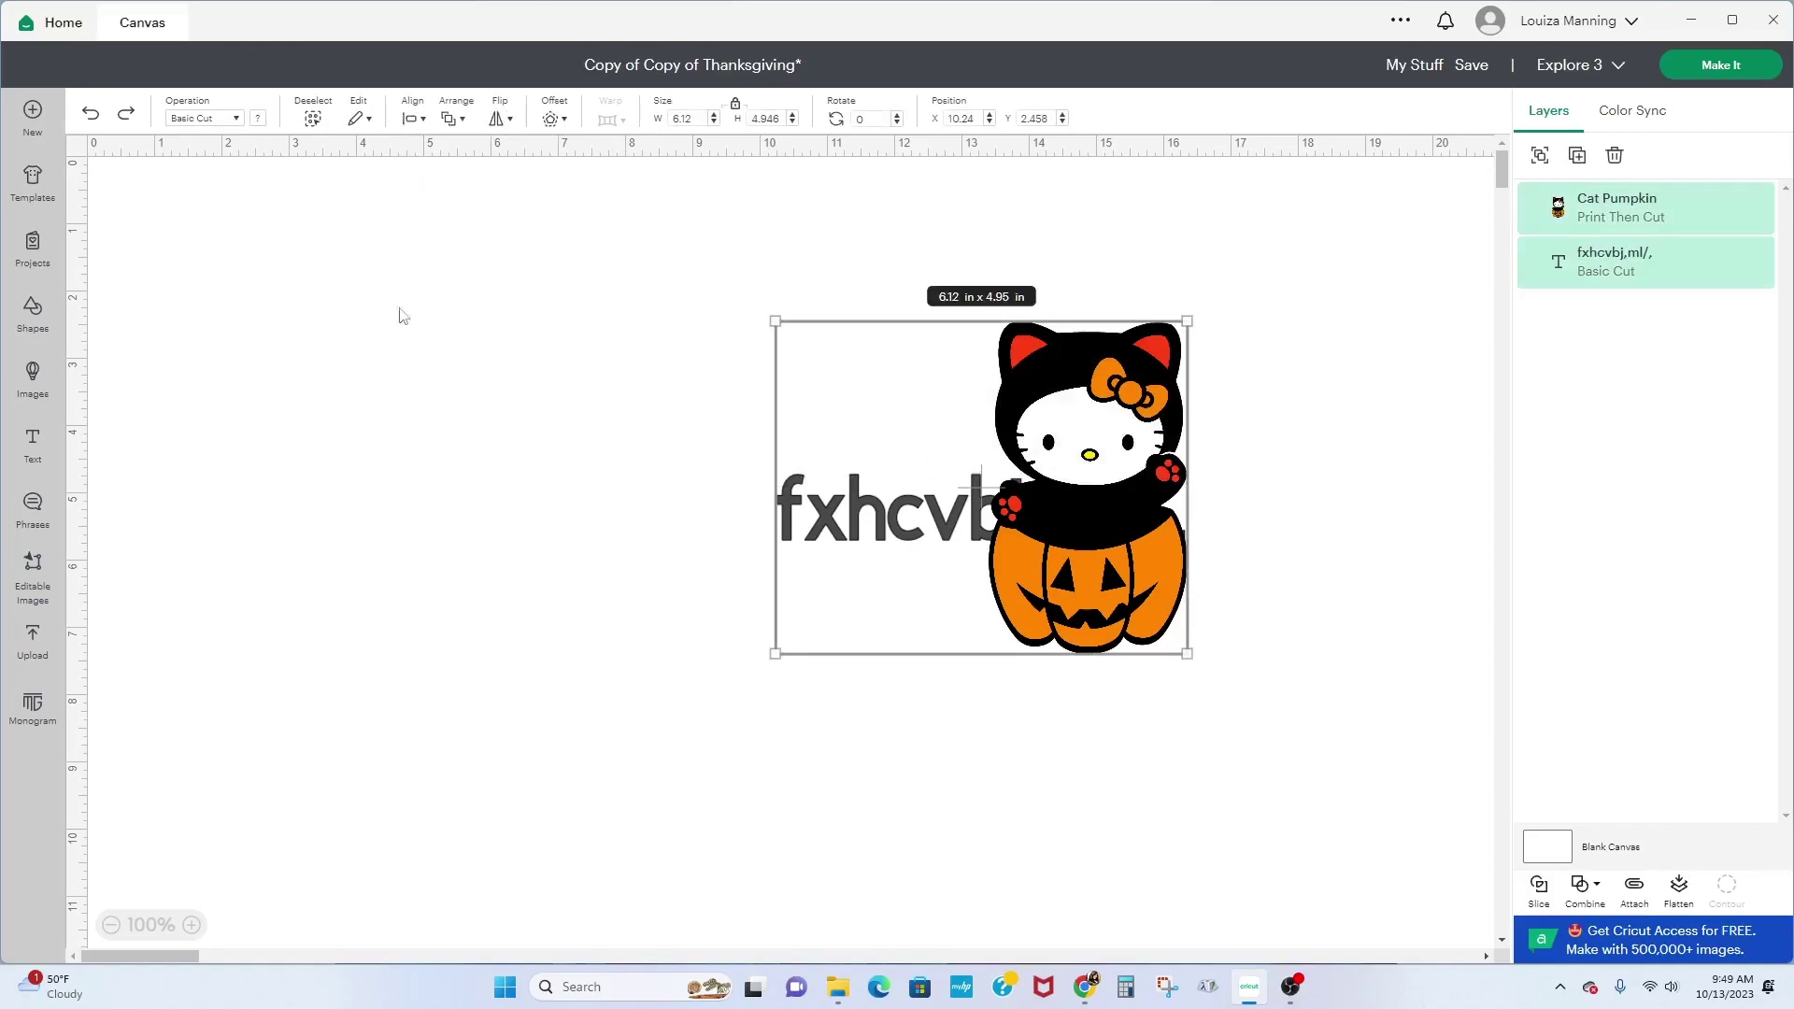
{"action": "left_click", "coordinate": [597, 495]}
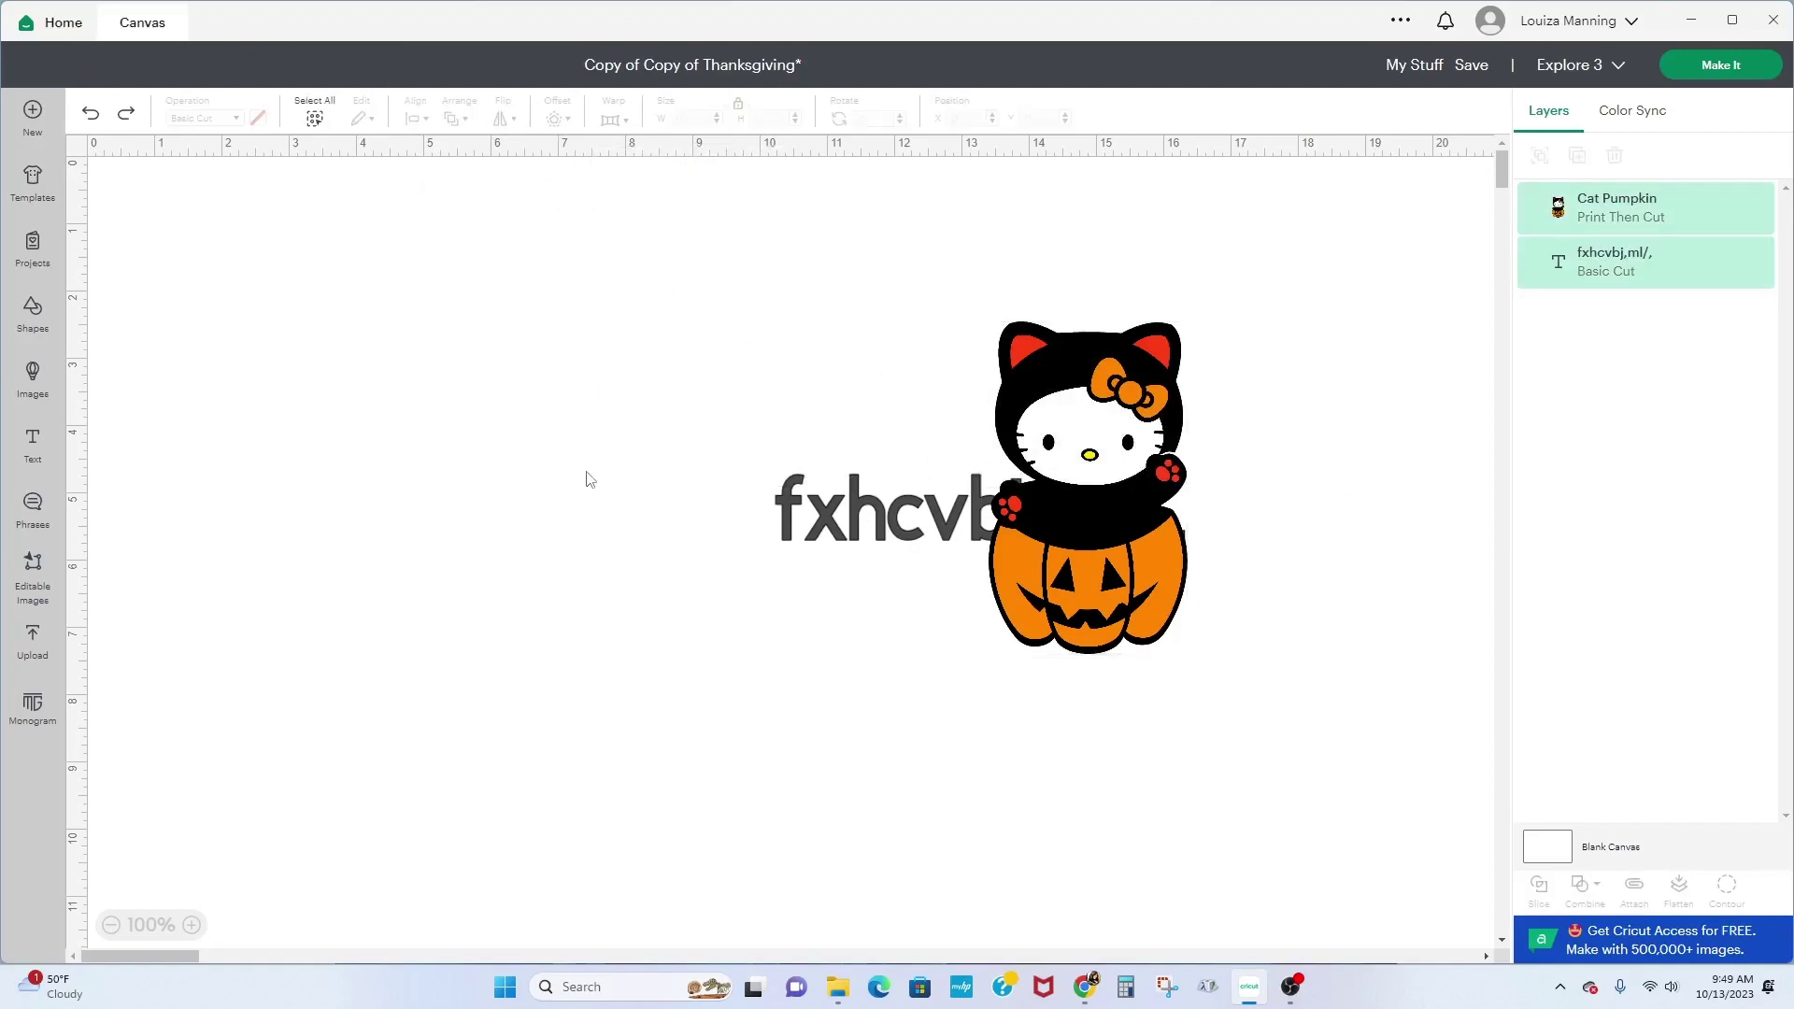
{"action": "left_click", "coordinate": [808, 528]}
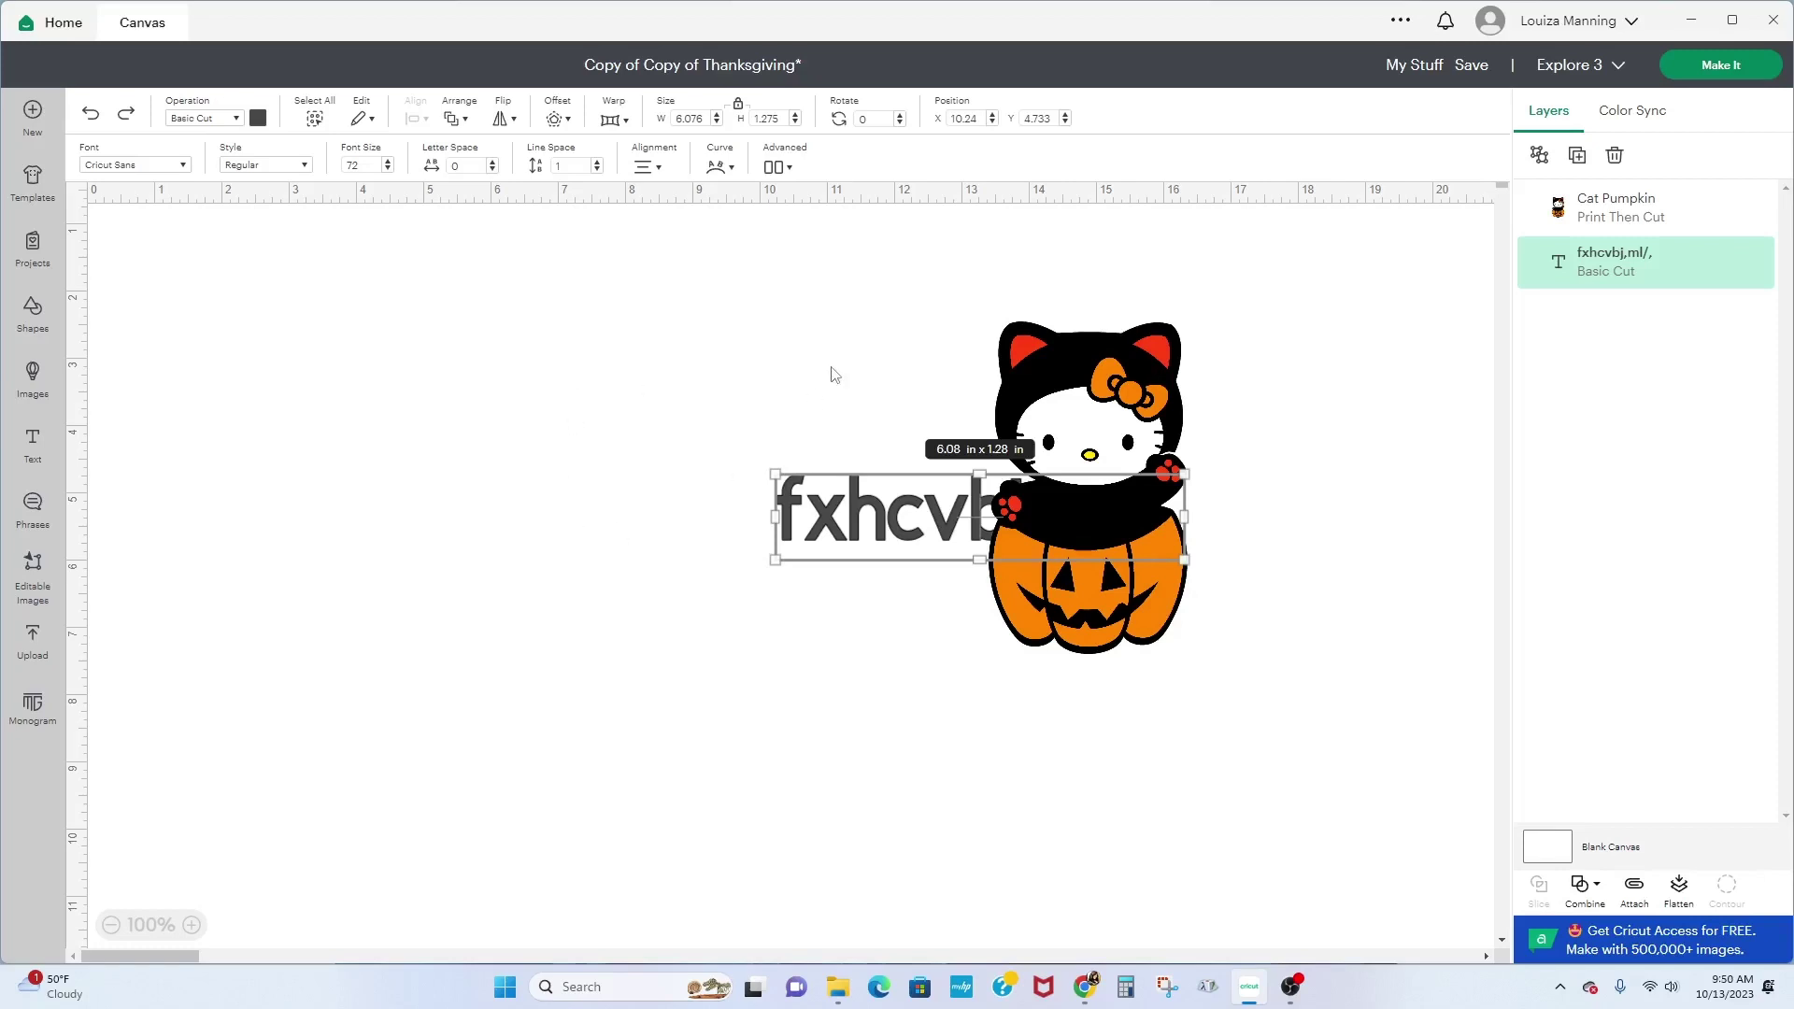
{"action": "left_click", "coordinate": [776, 372]}
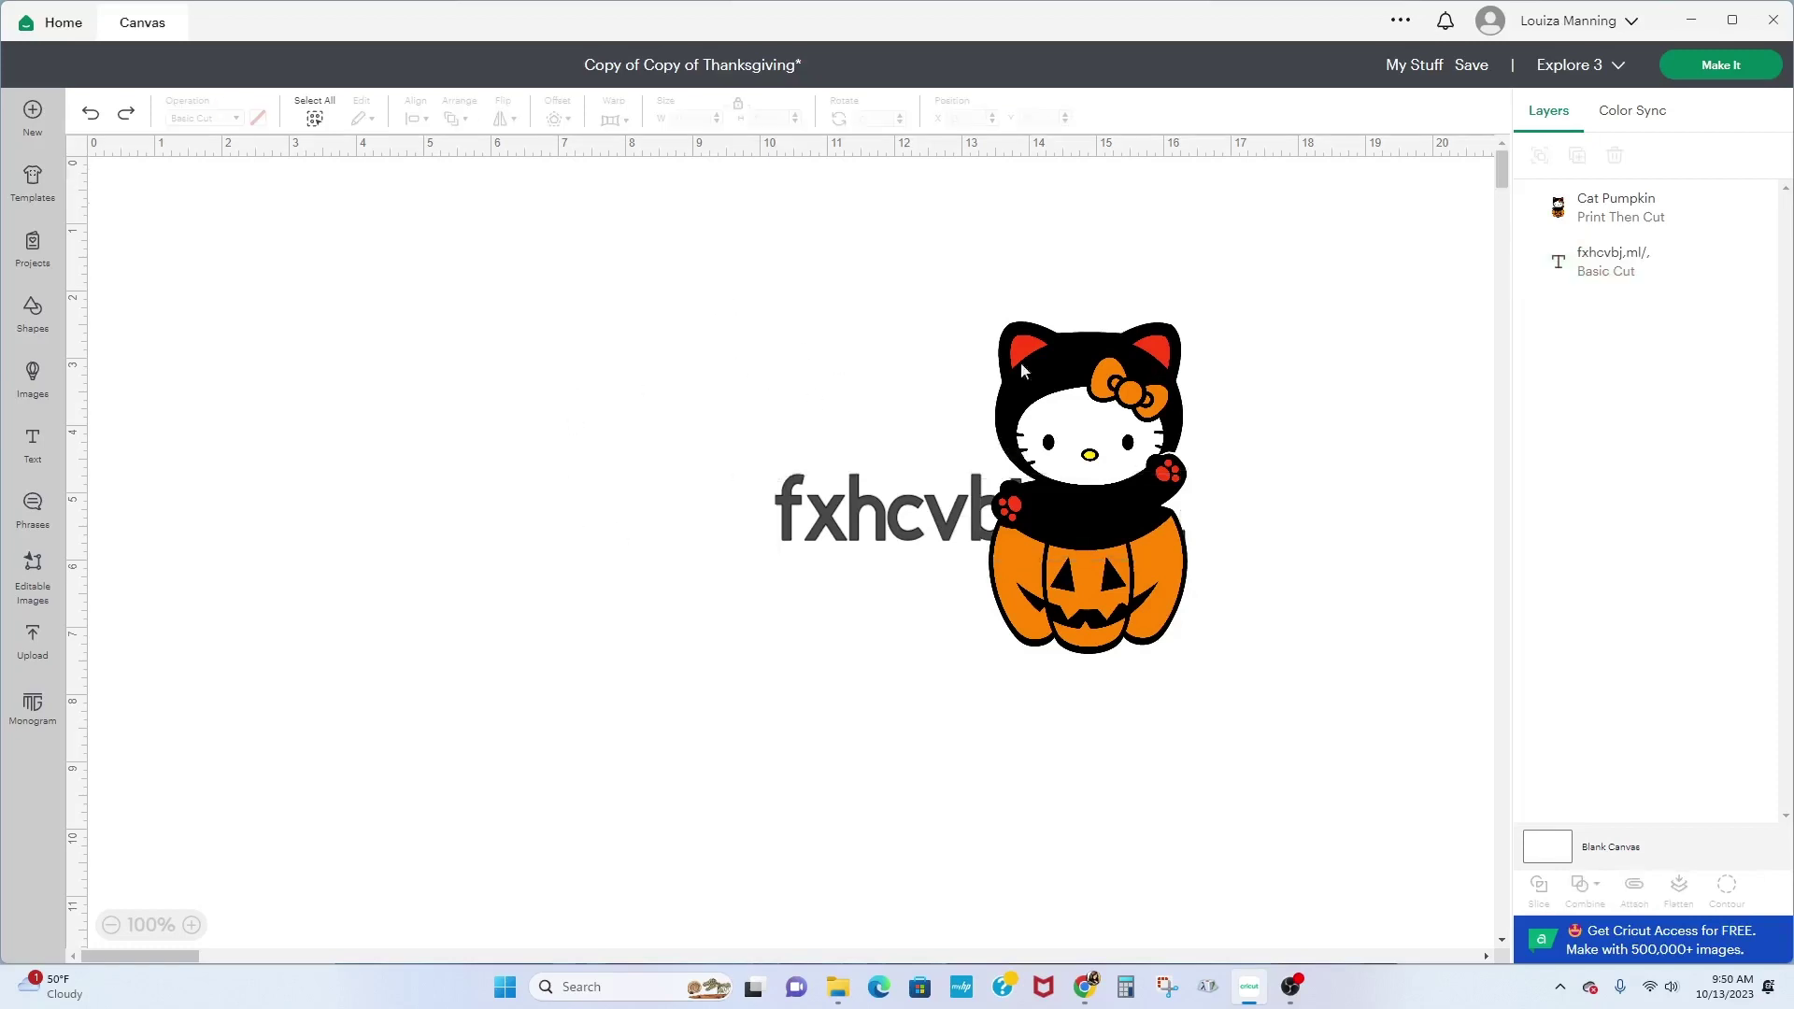
{"action": "left_click_drag", "start_coordinate": [1020, 277], "coordinate": [944, 697]}
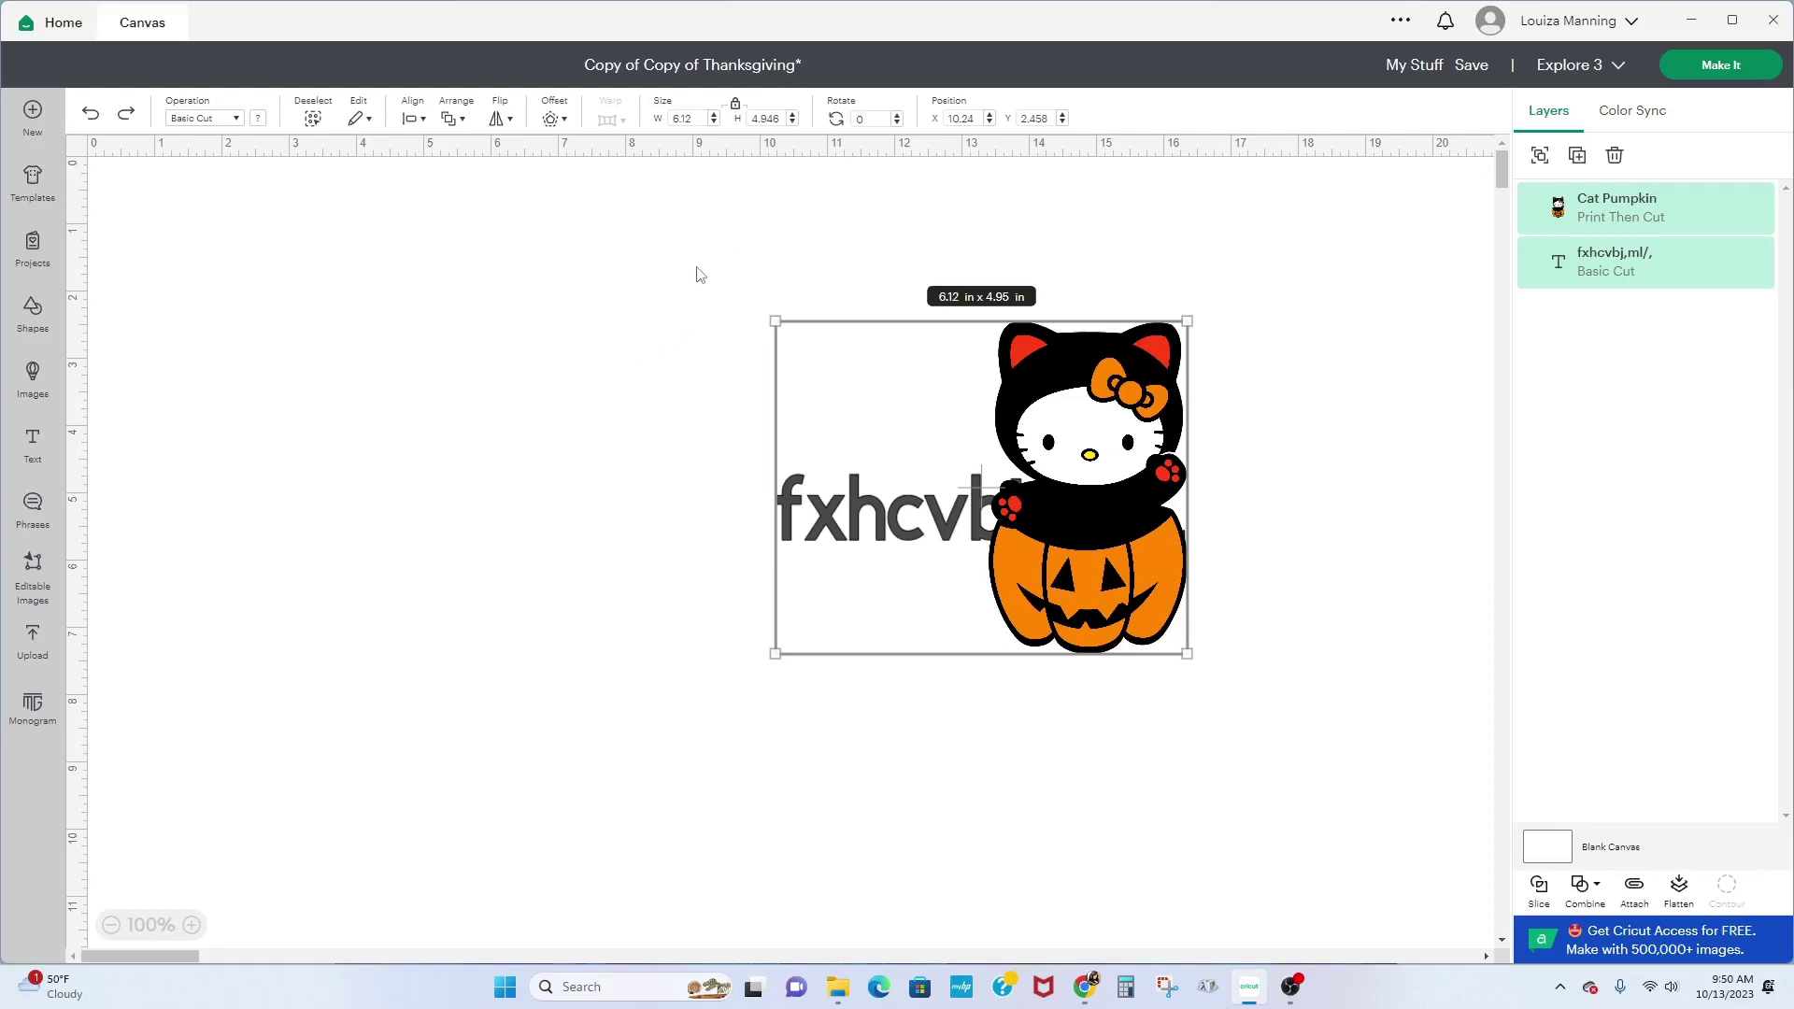
{"action": "left_click", "coordinate": [679, 295]}
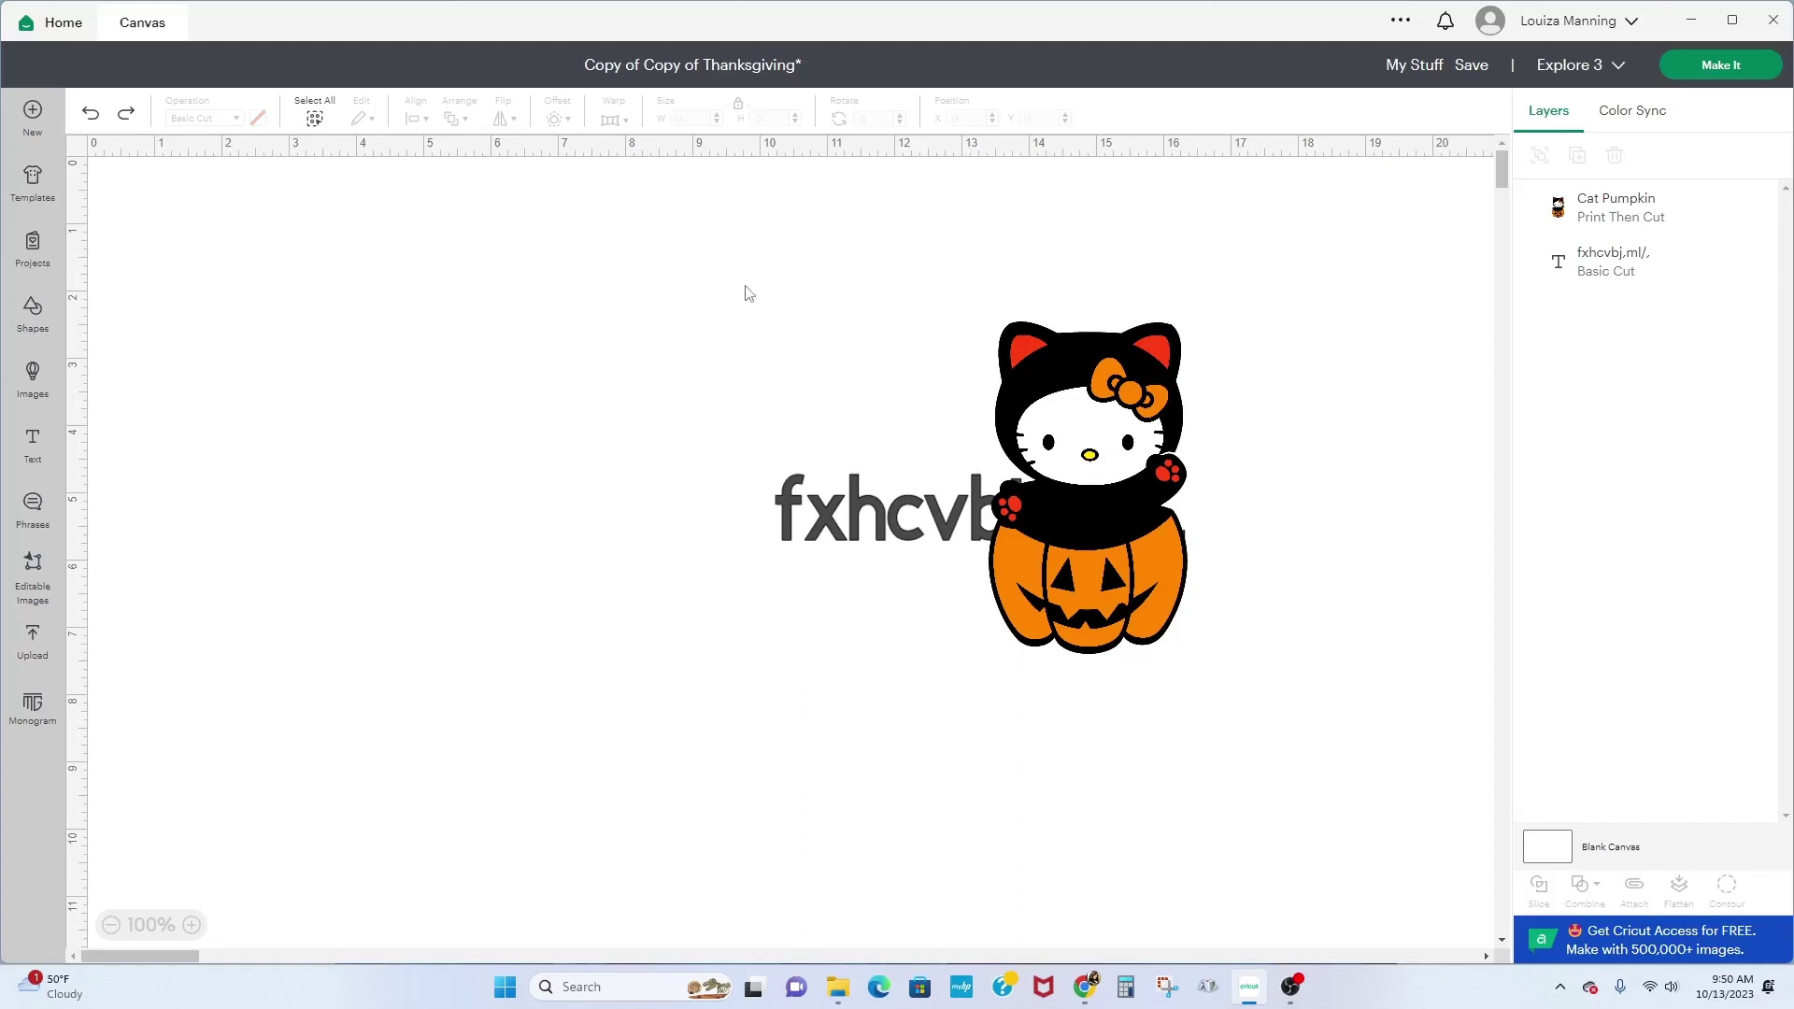
Step: Move the text clear of the cat pumpkin and shrink the cat to about 2.41 × 4.03 in, placed close beside the text's right end
{"action": "left_click_drag", "start_coordinate": [839, 505], "coordinate": [554, 460]}
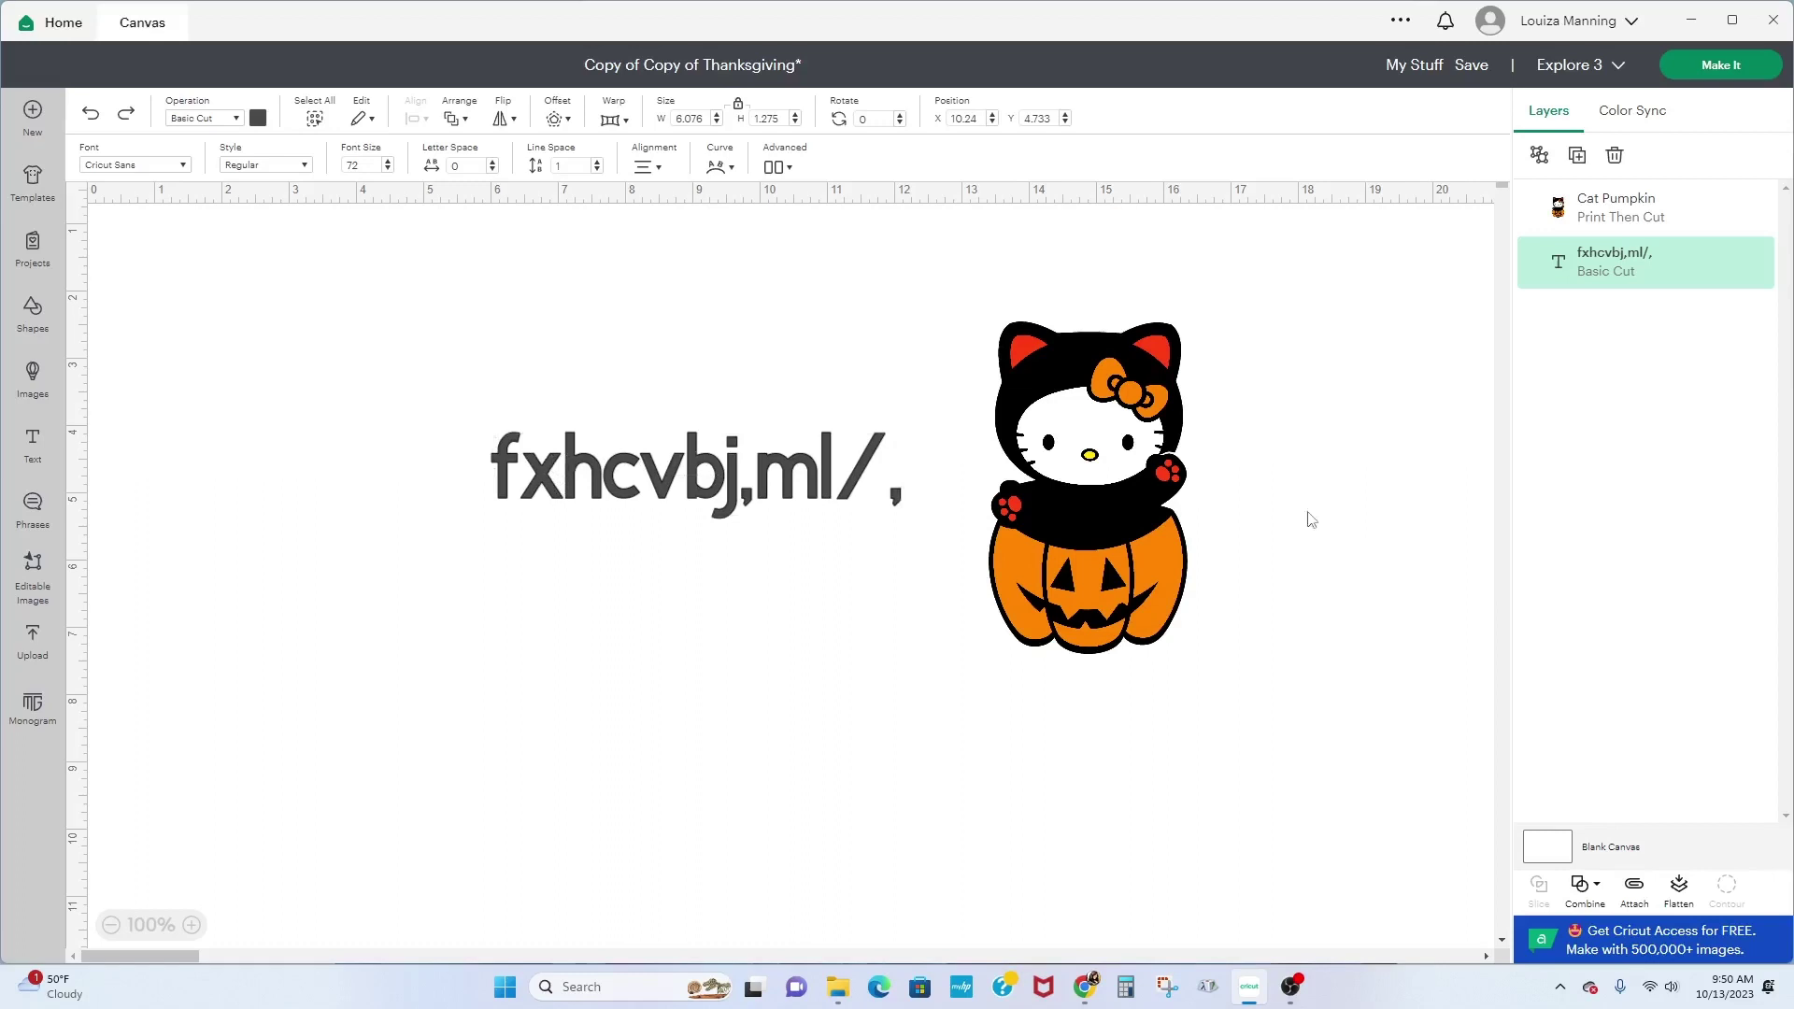
{"action": "left_click", "coordinate": [1159, 482]}
{"action": "left_click_drag", "start_coordinate": [1122, 448], "coordinate": [1065, 459]}
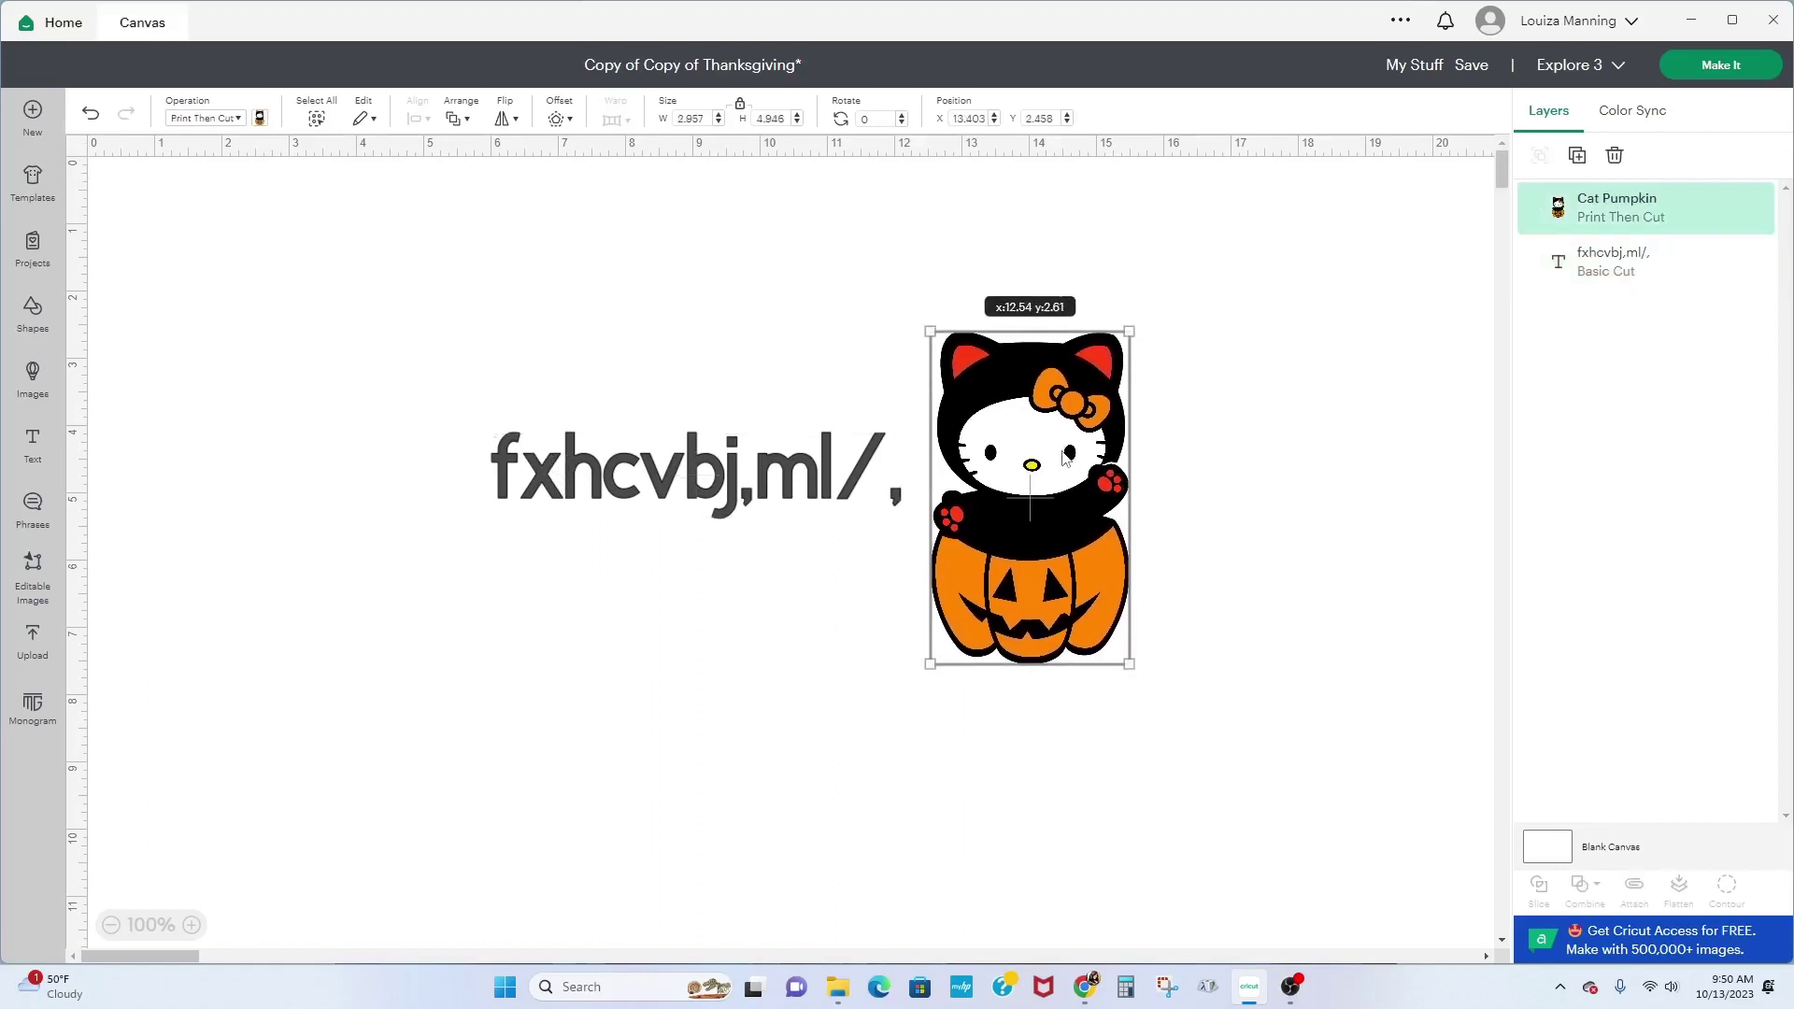
{"action": "left_click_drag", "start_coordinate": [1132, 332], "coordinate": [1092, 396]}
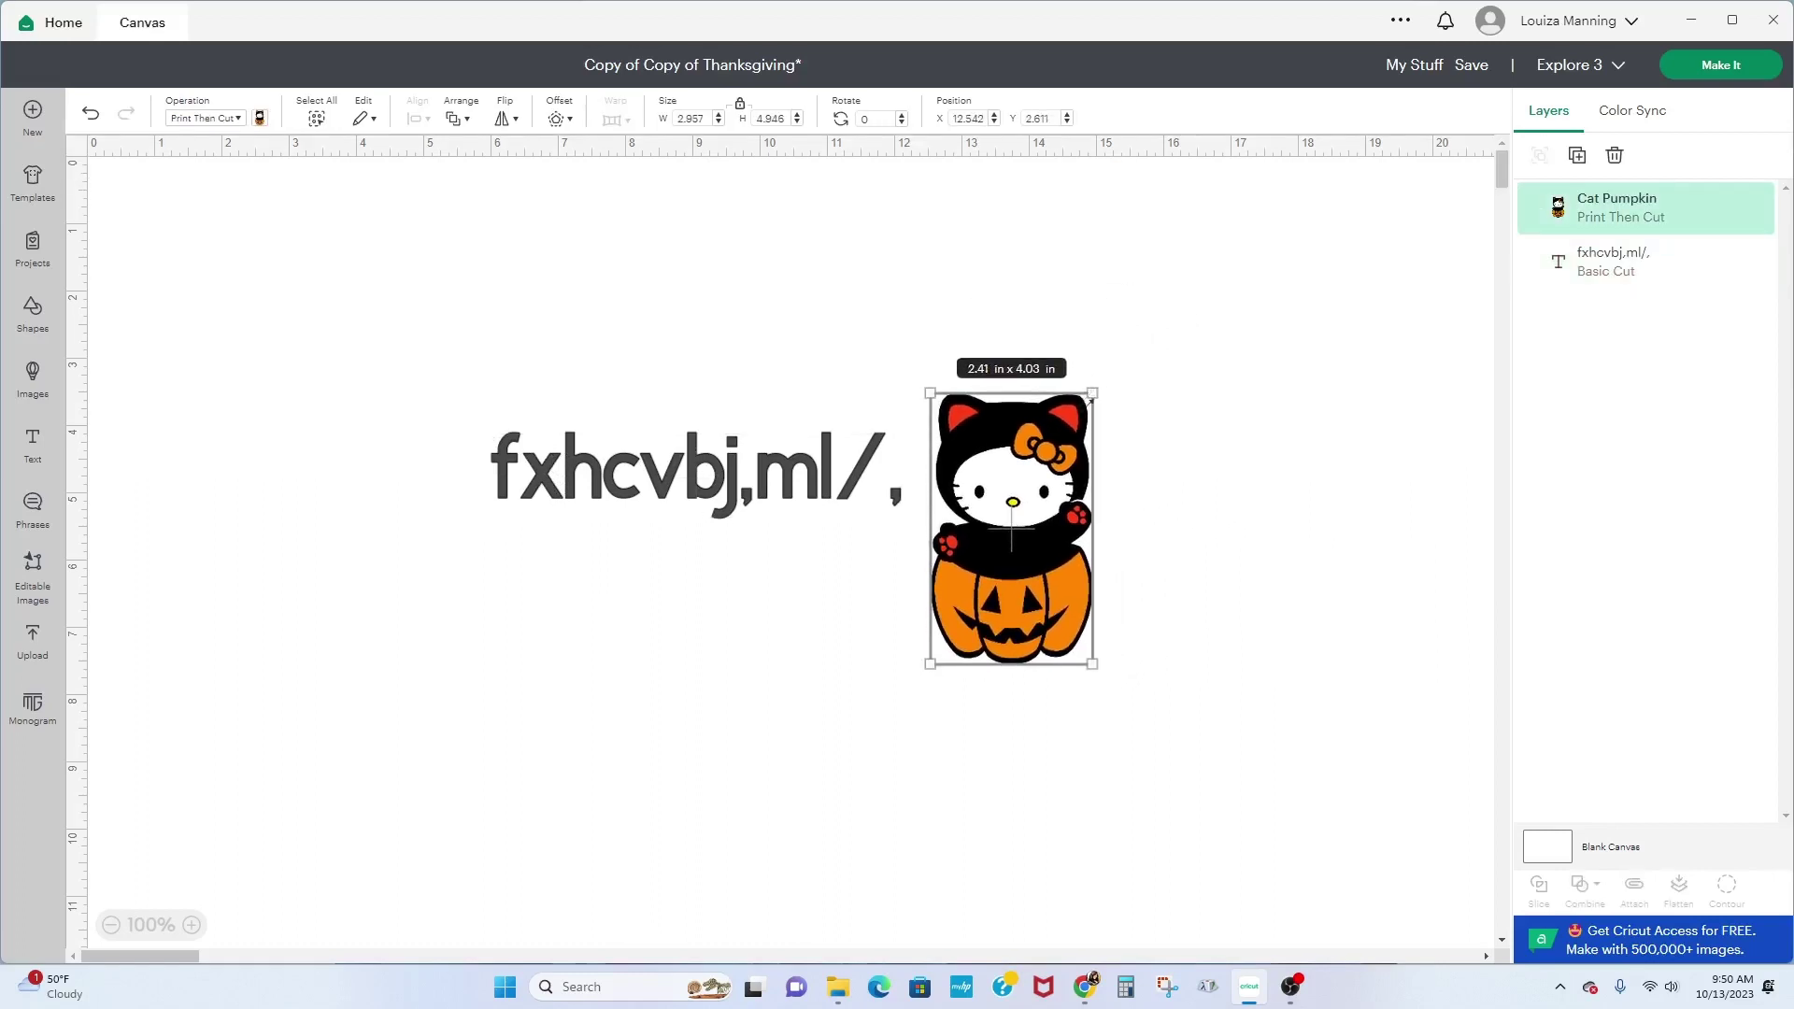
{"action": "left_click_drag", "start_coordinate": [1056, 505], "coordinate": [1064, 471]}
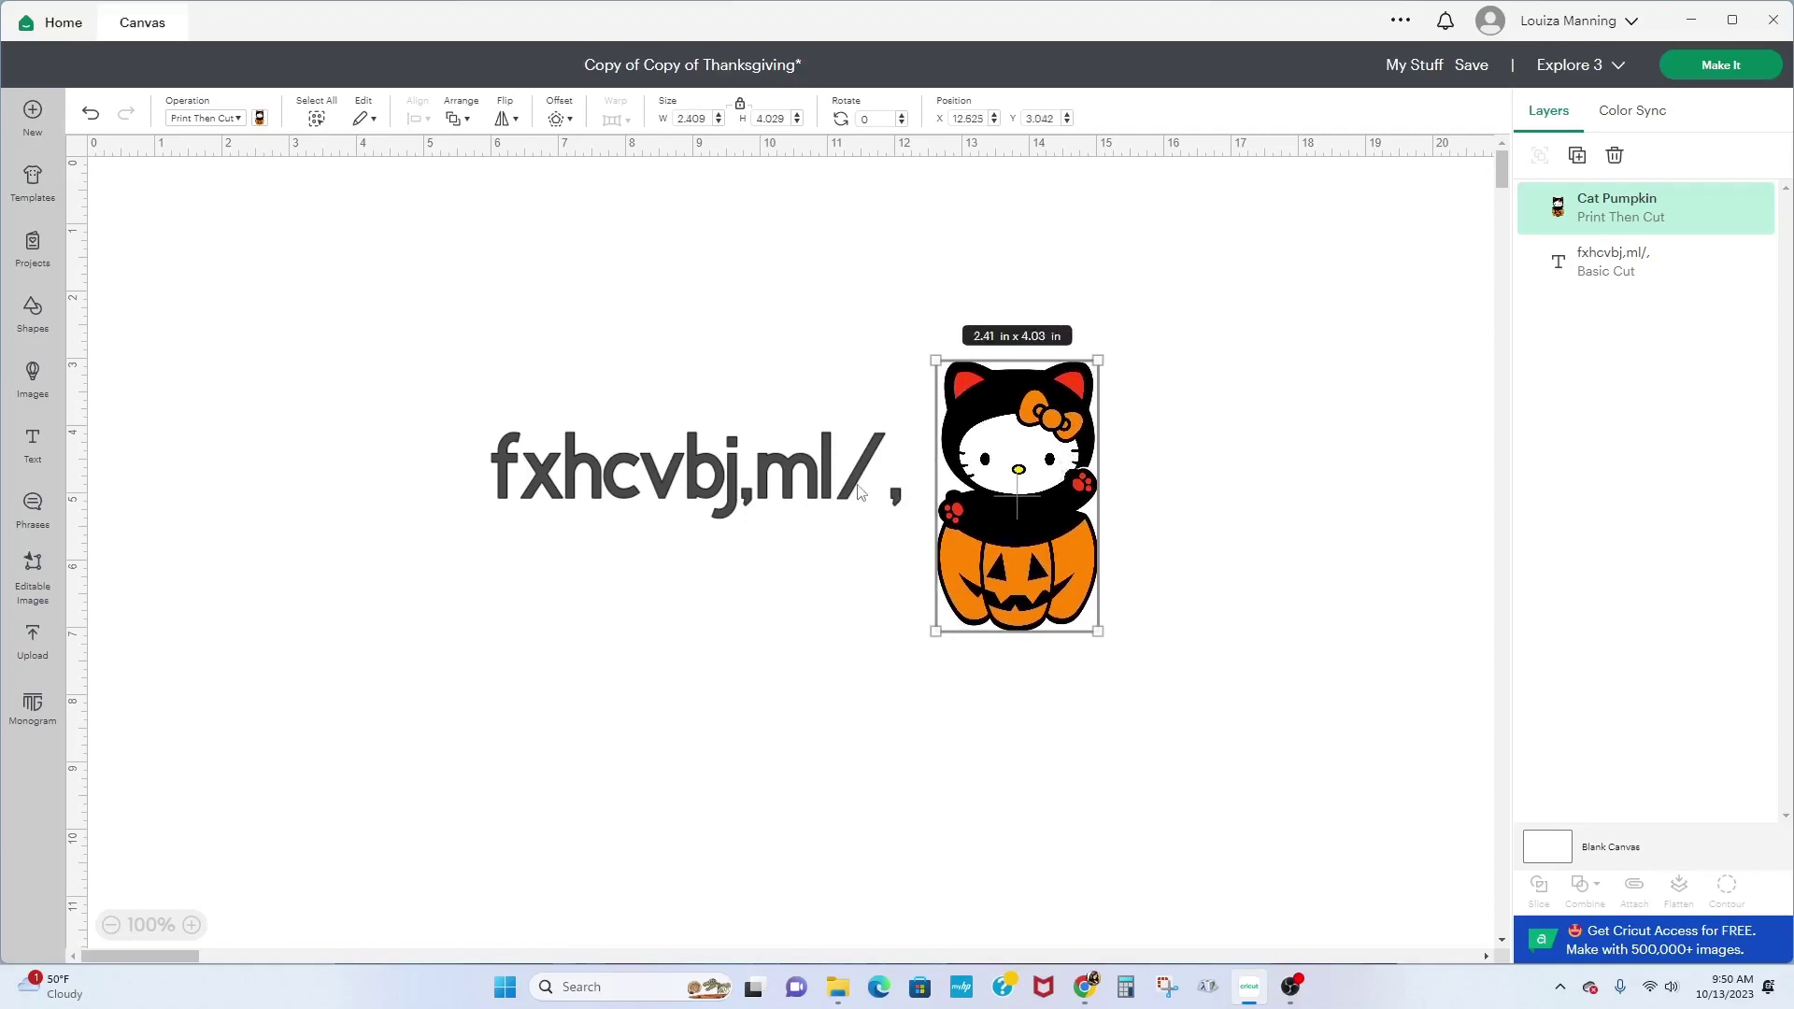
Step: Select the text and the cat pumpkin together on the canvas
{"action": "left_click", "coordinate": [861, 491]}
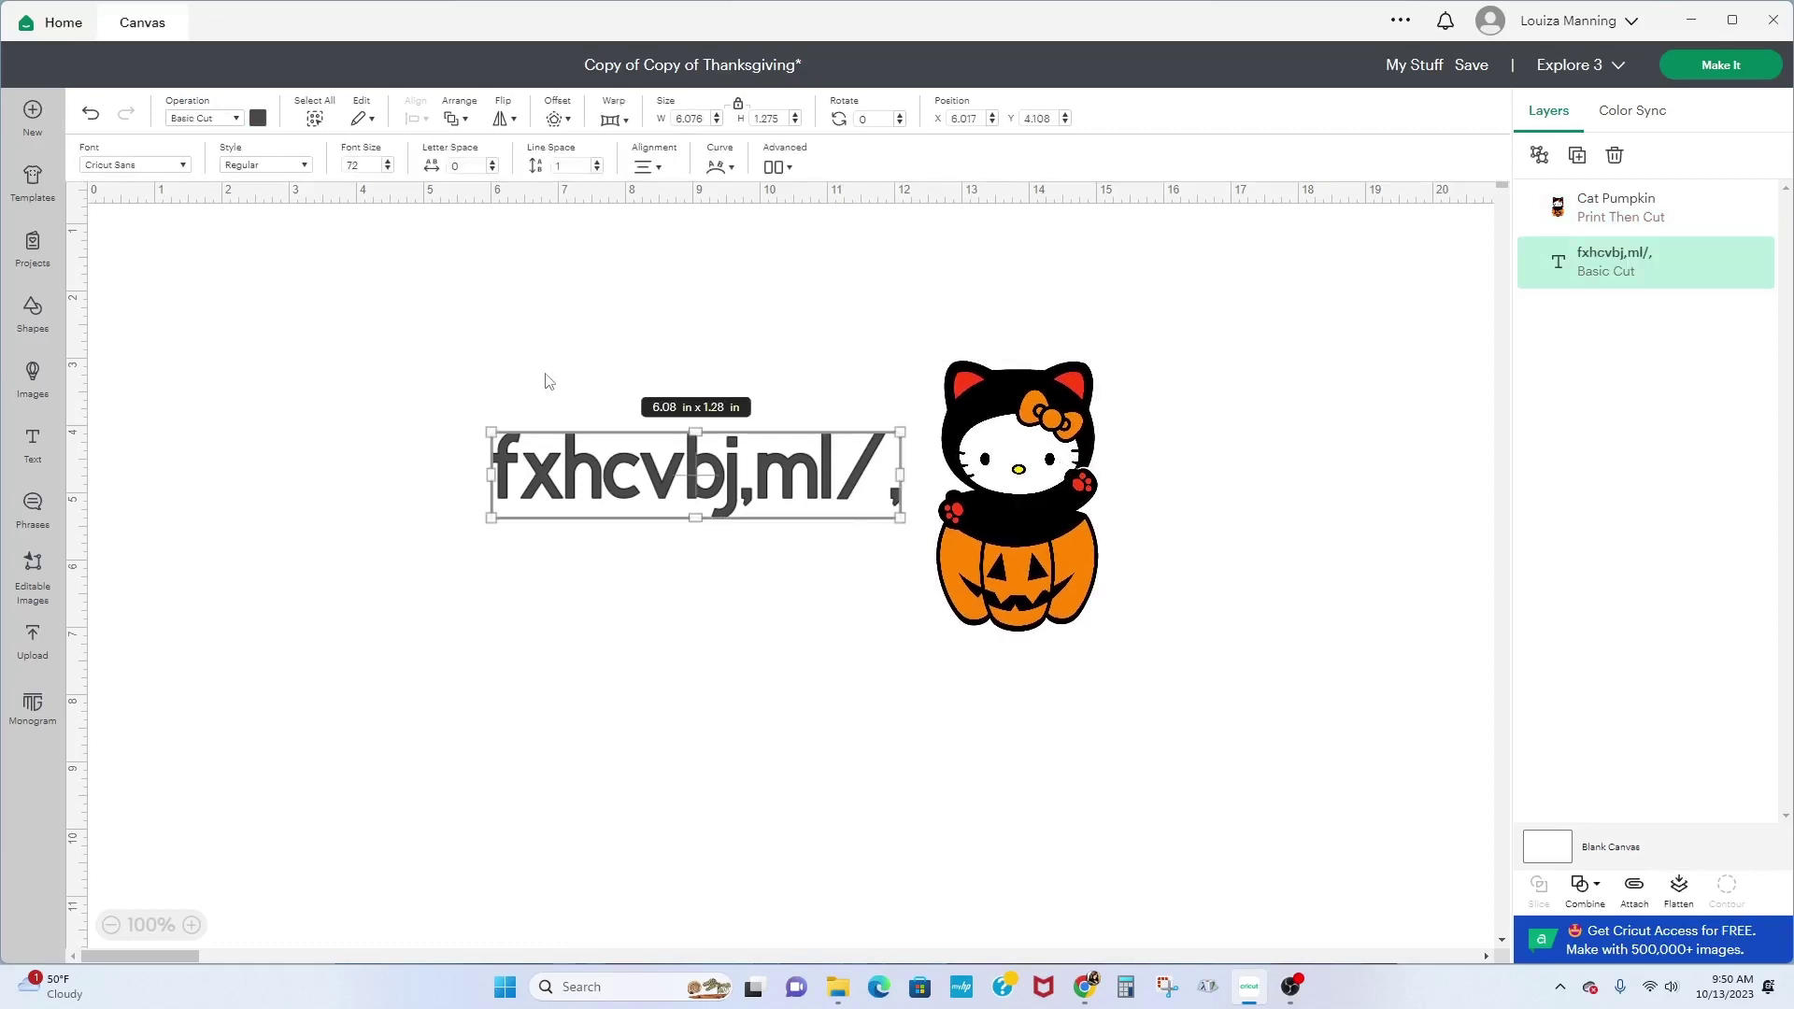
{"action": "left_click_drag", "start_coordinate": [410, 351], "coordinate": [1381, 659]}
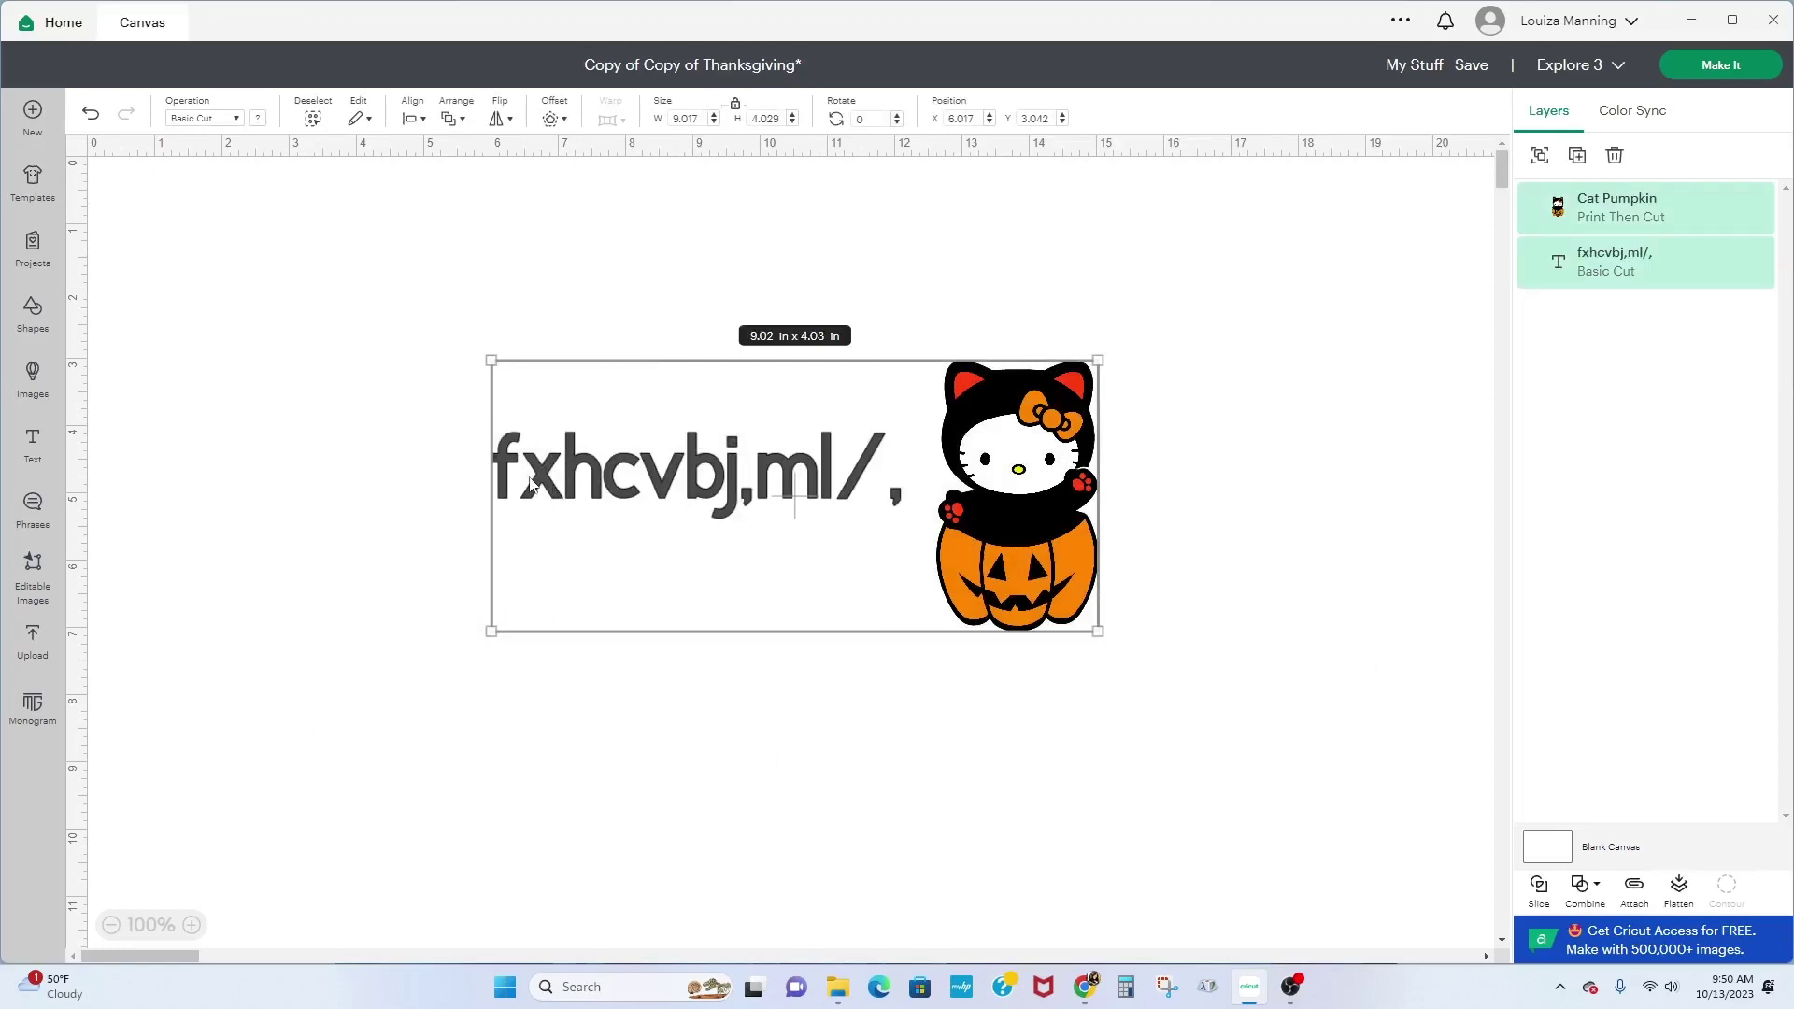
{"action": "left_click", "coordinate": [400, 439]}
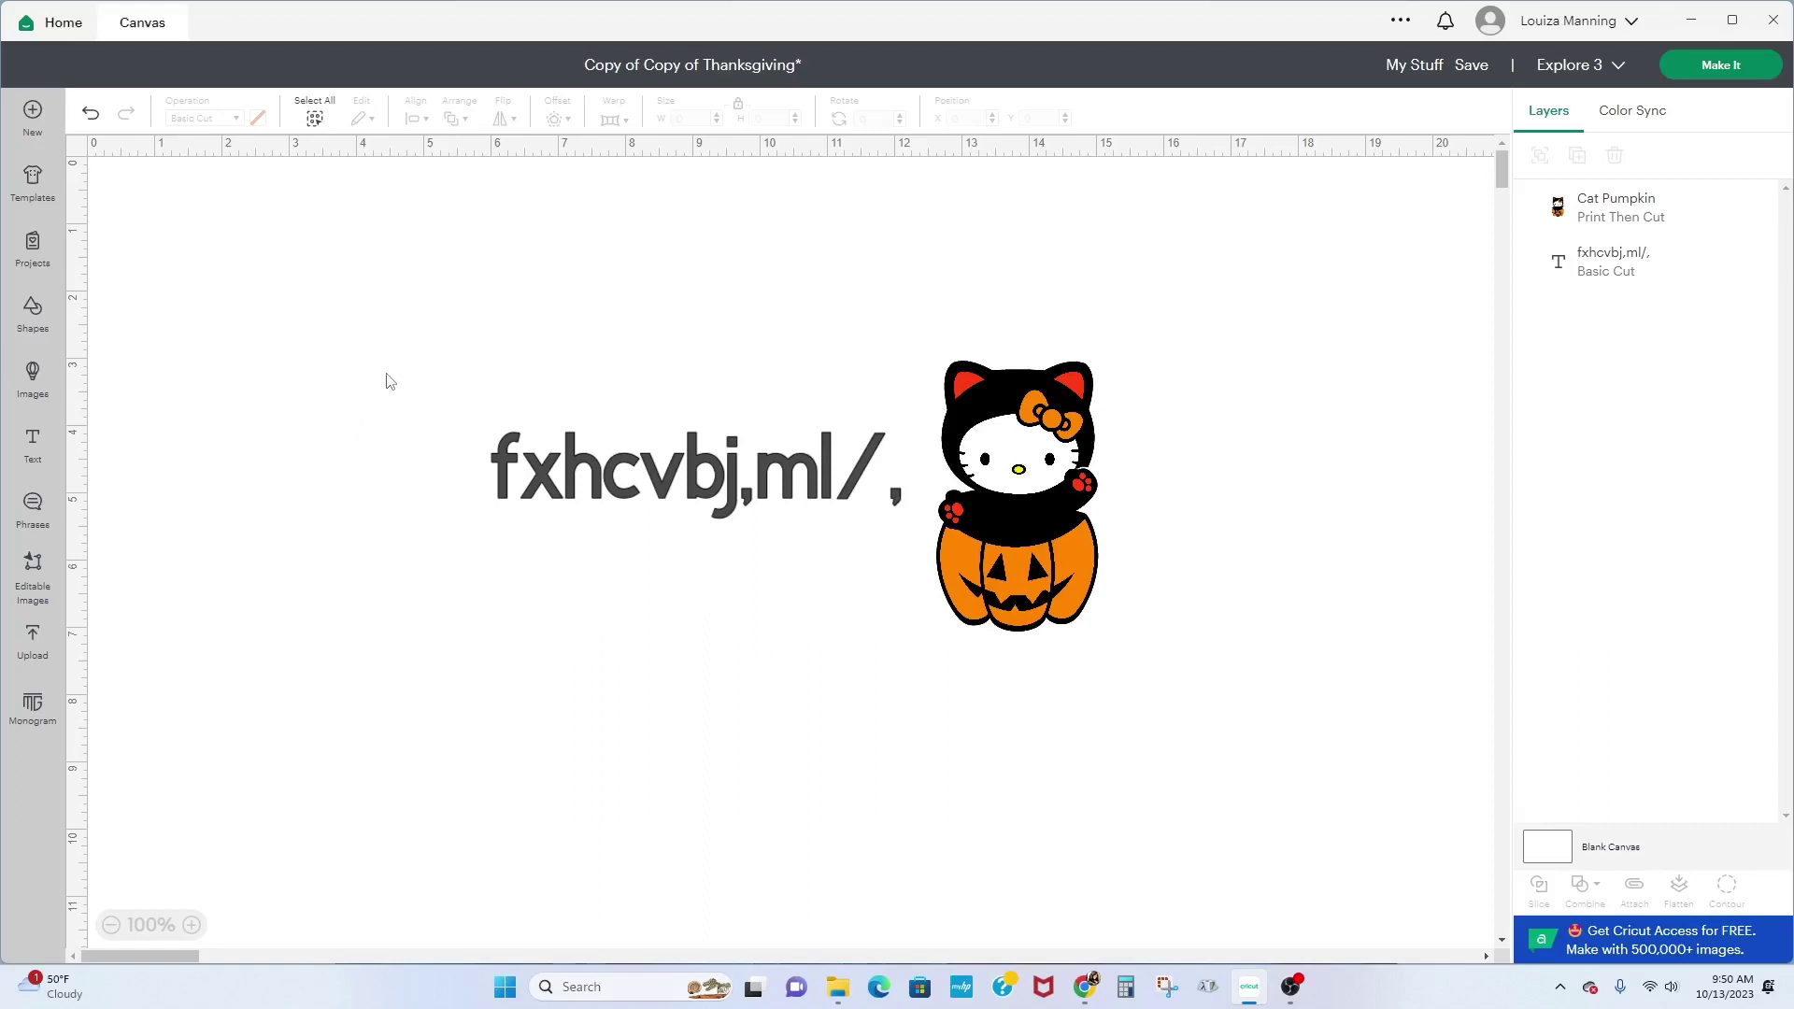
{"action": "left_click_drag", "start_coordinate": [443, 363], "coordinate": [1175, 594]}
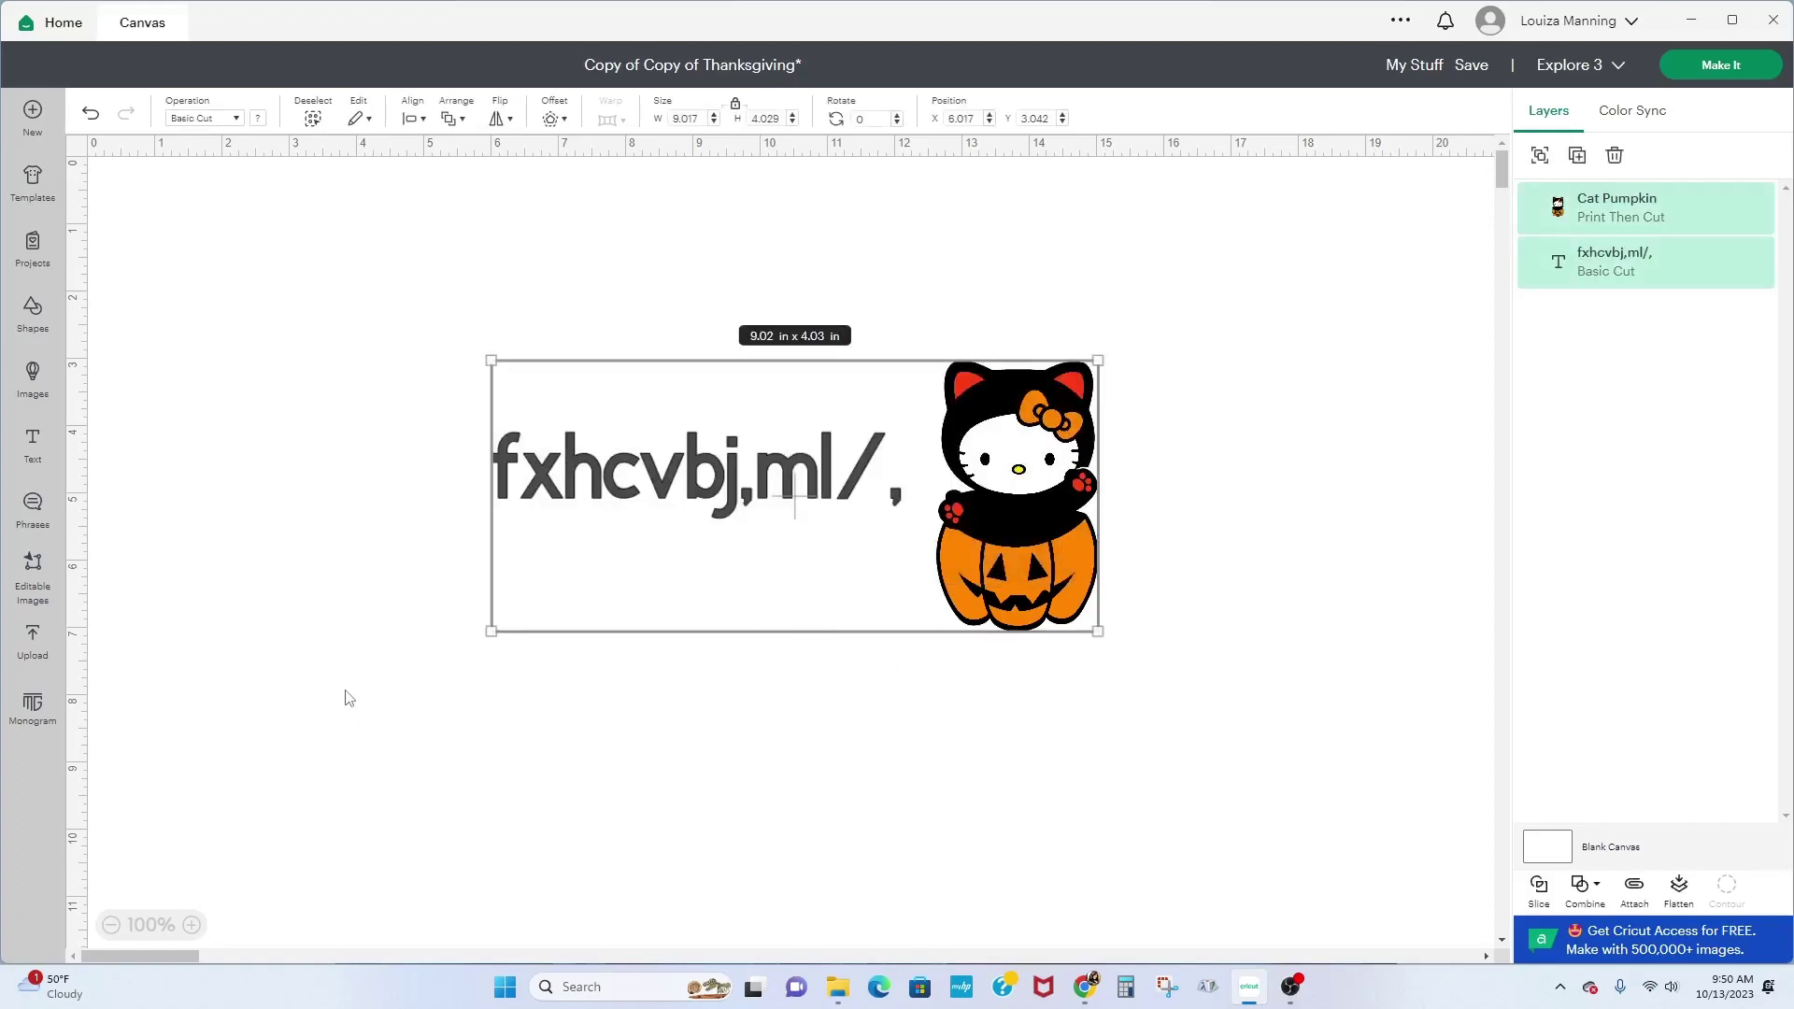